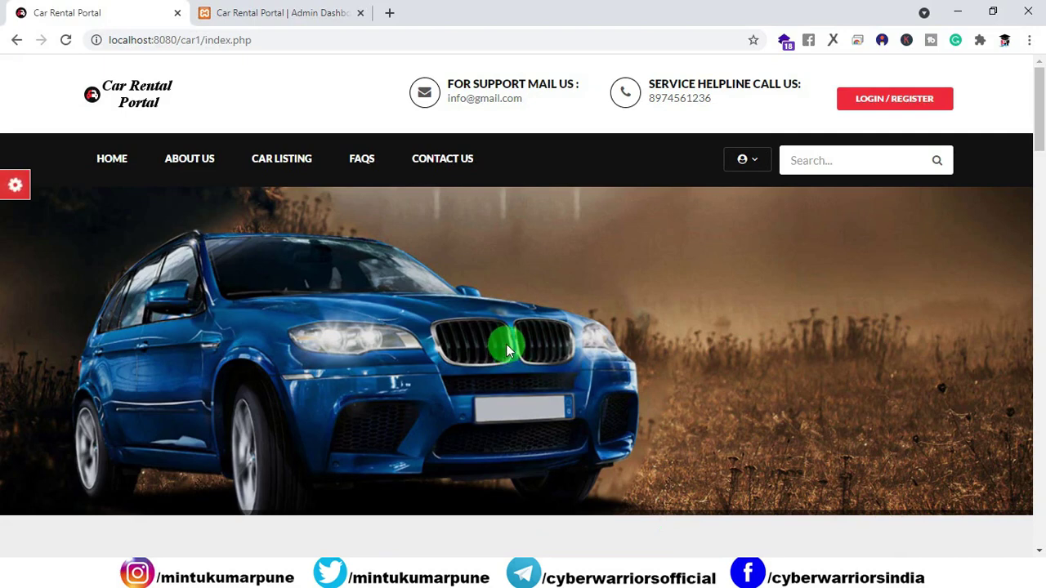
left_click(884, 100)
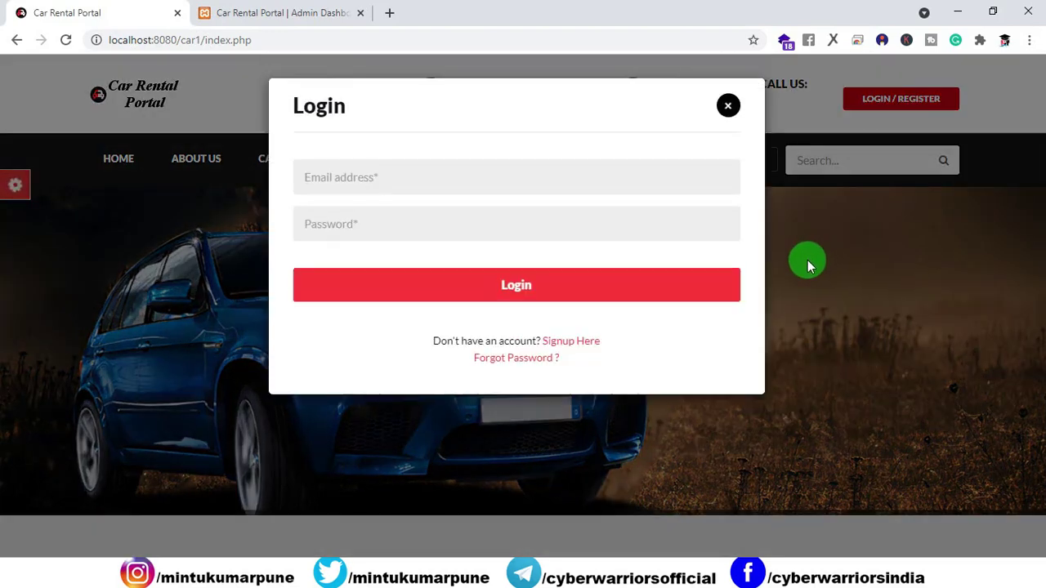
left_click(728, 105)
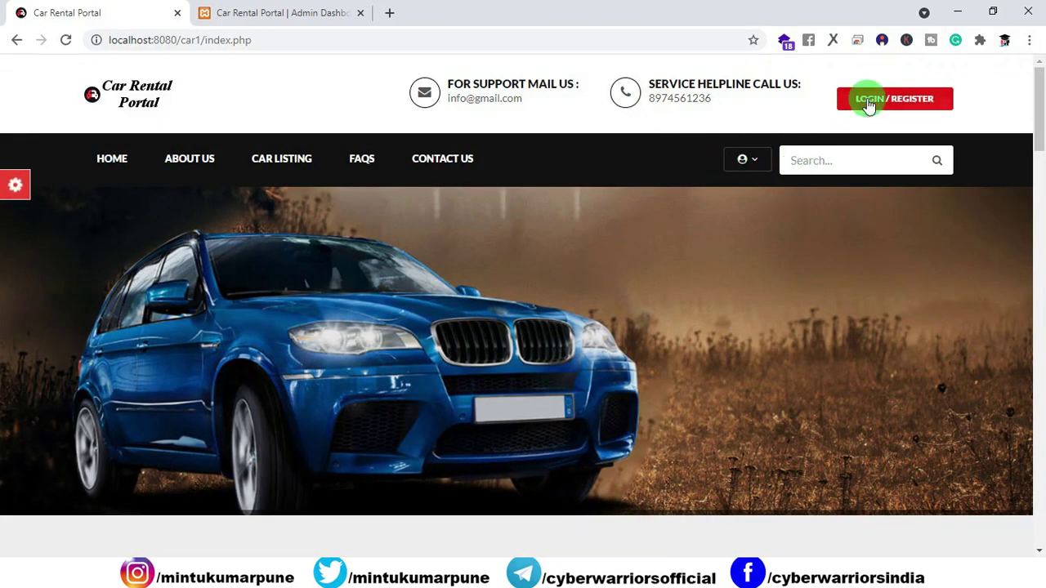
key("Return")
left_click(409, 178)
type("te")
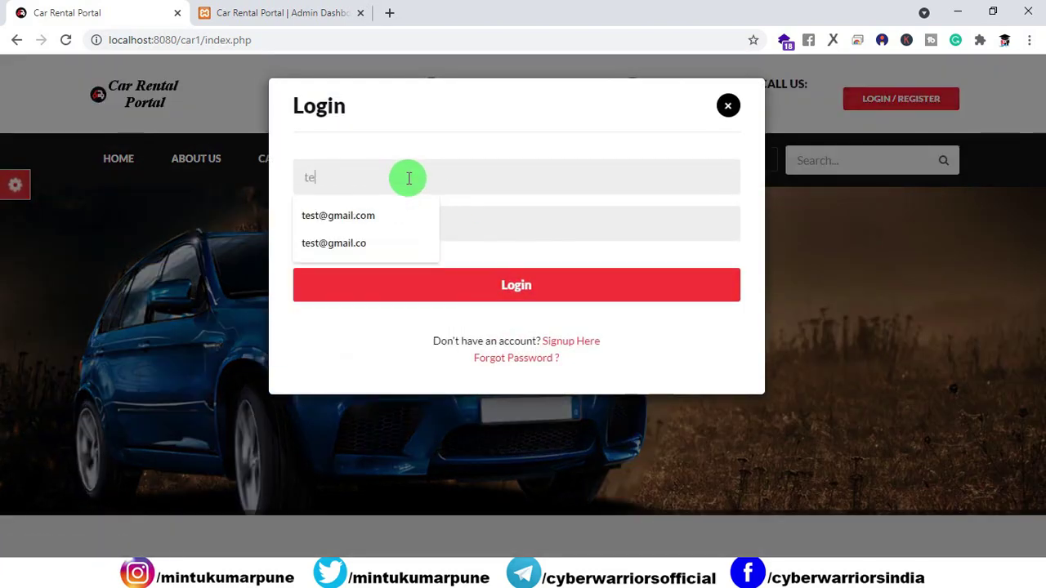
left_click(381, 222)
left_click(391, 230)
type("test")
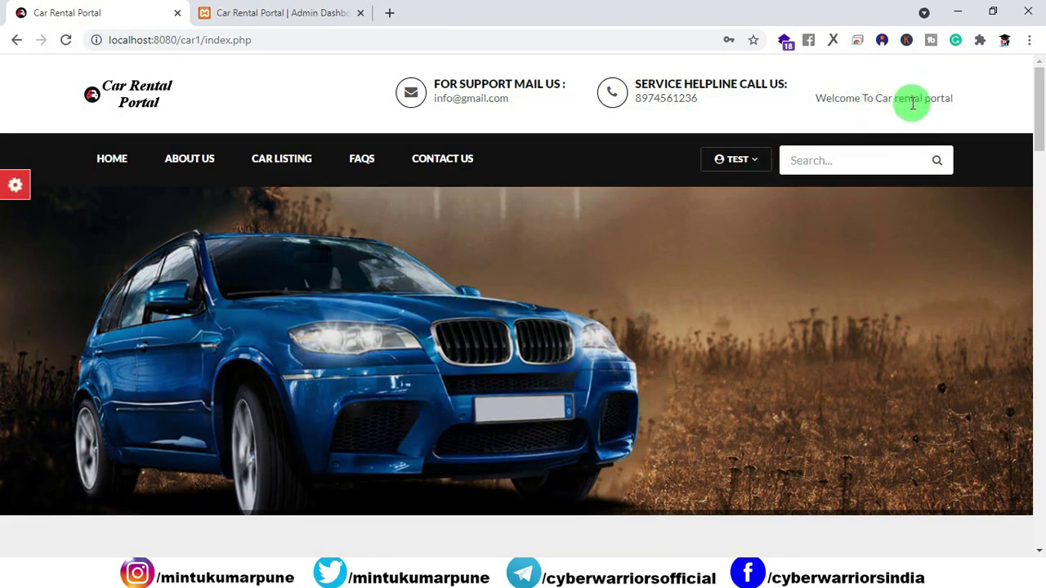
scroll(810, 168, "down", 5)
scroll(805, 178, "up", 4)
scroll(805, 178, "up", 1)
left_click(752, 169)
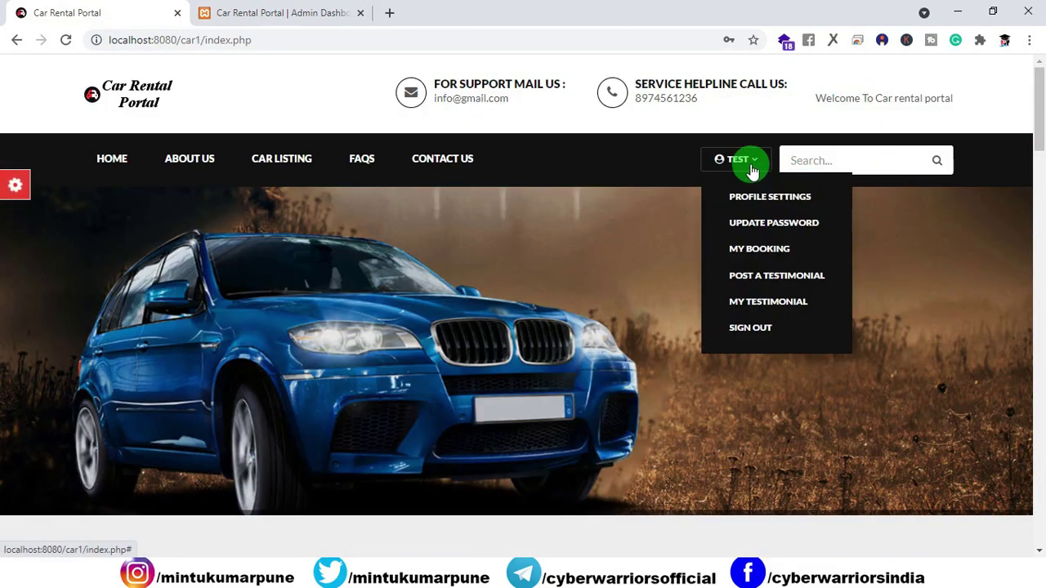
left_click(749, 329)
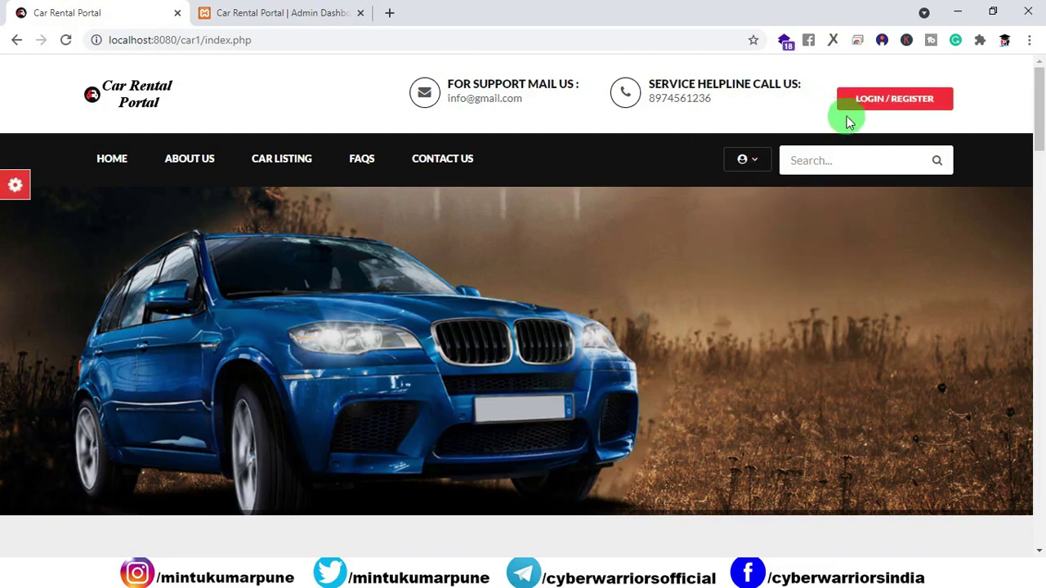
- Check the Admin Dashboard tab, then load localhost:8080/phpmyadmin in a new tab
left_click(244, 16)
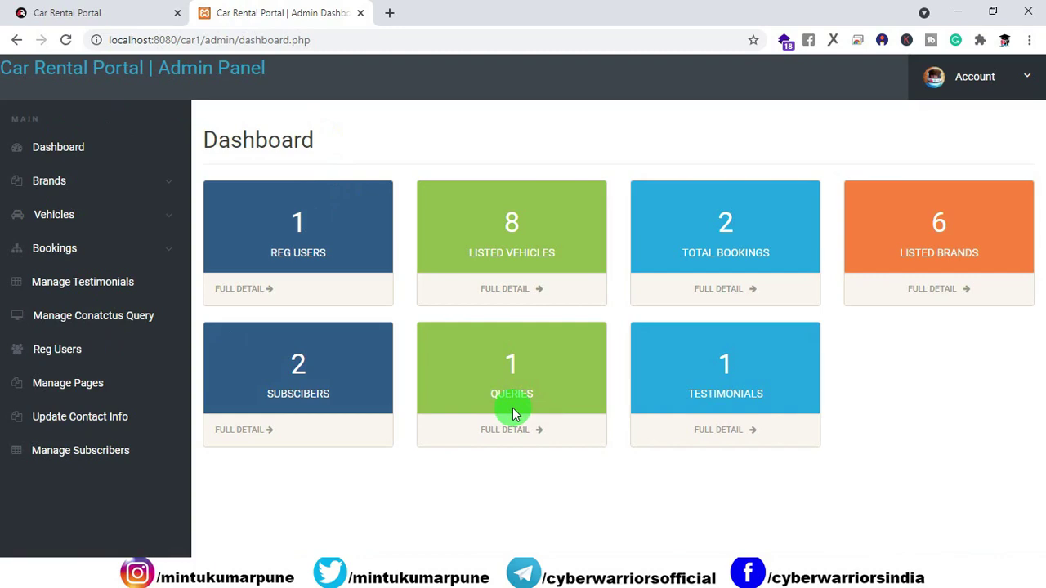
left_click(139, 14)
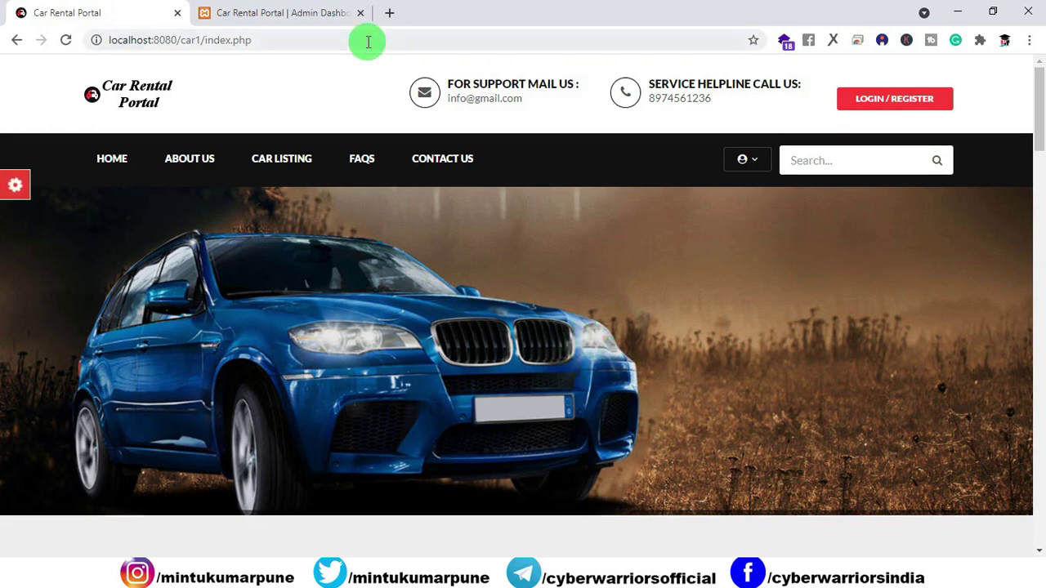
left_click(389, 14)
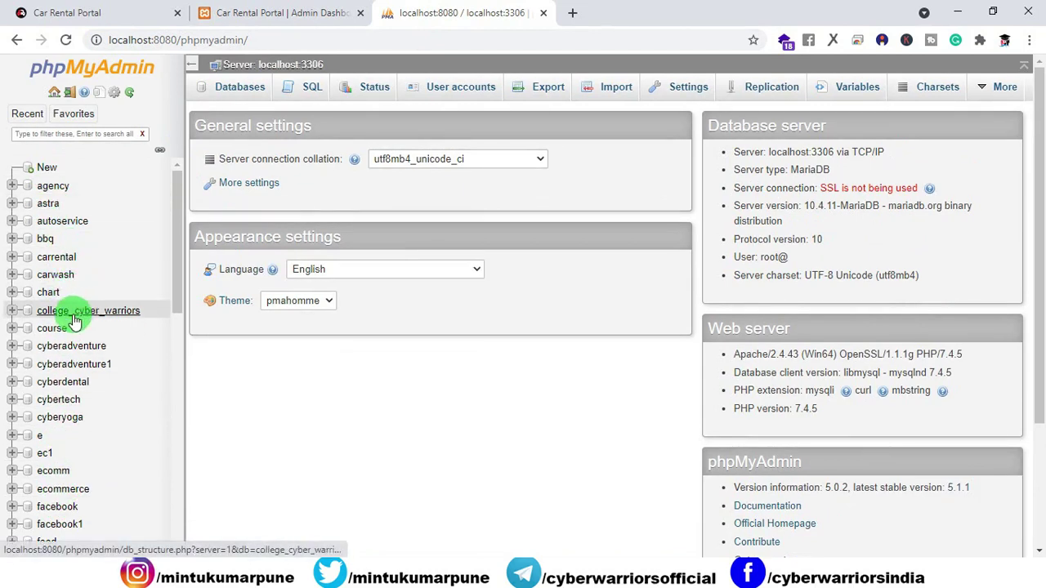
- View the carrental database's ten tables, then bring up the C:\xampp\htdocs\car1 folder
left_click(70, 260)
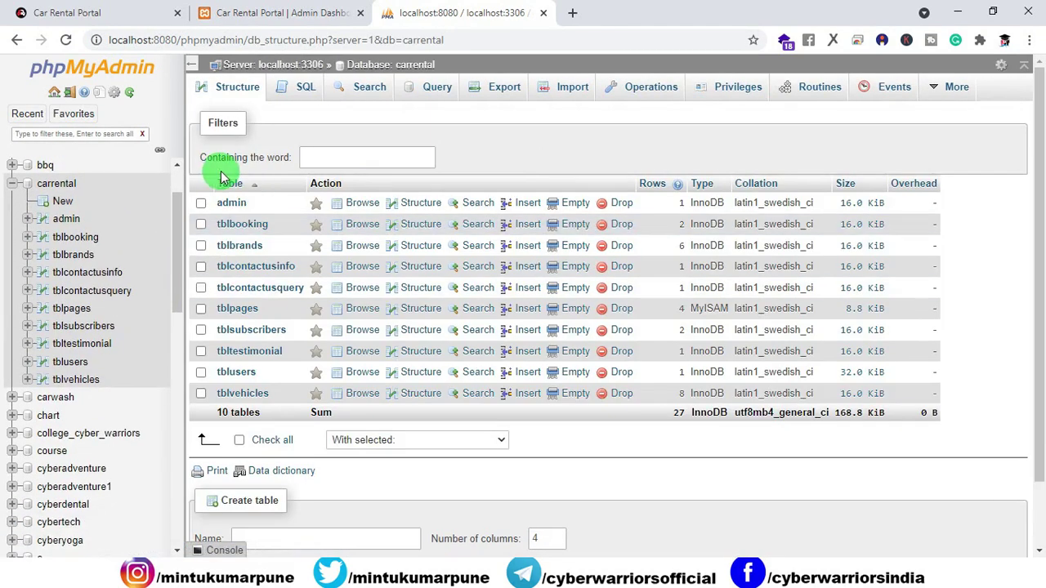
left_click(234, 18)
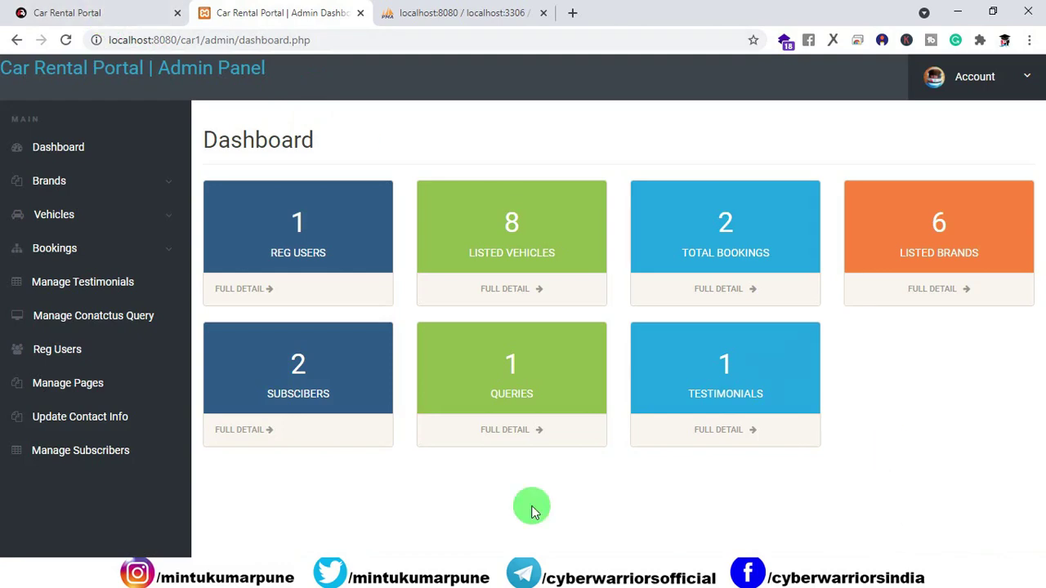
left_click(117, 18)
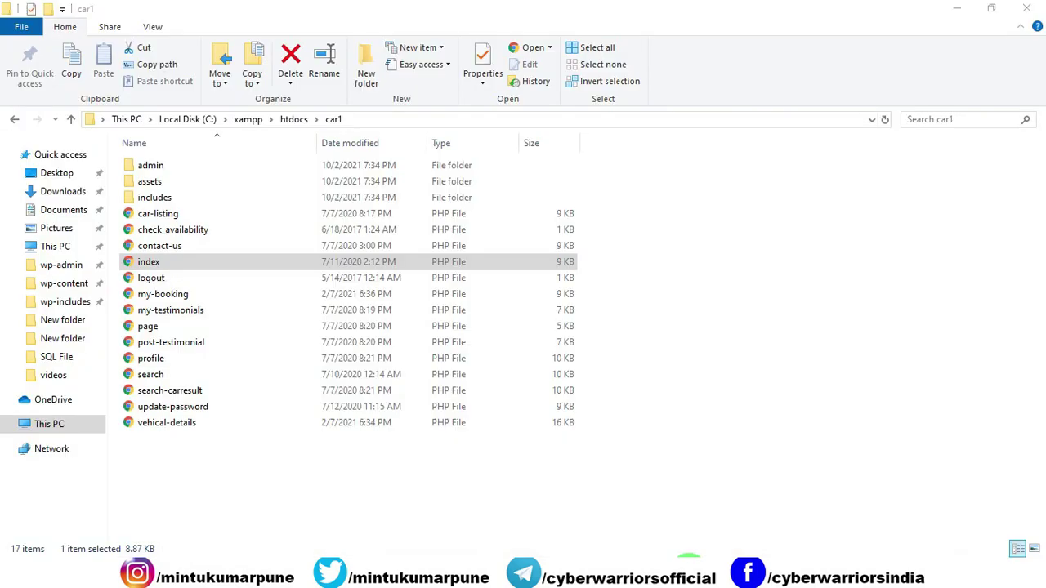
left_click(702, 574)
- Compress all car1 project files and folders into a ZIP archive named car1.zip
left_click(333, 482)
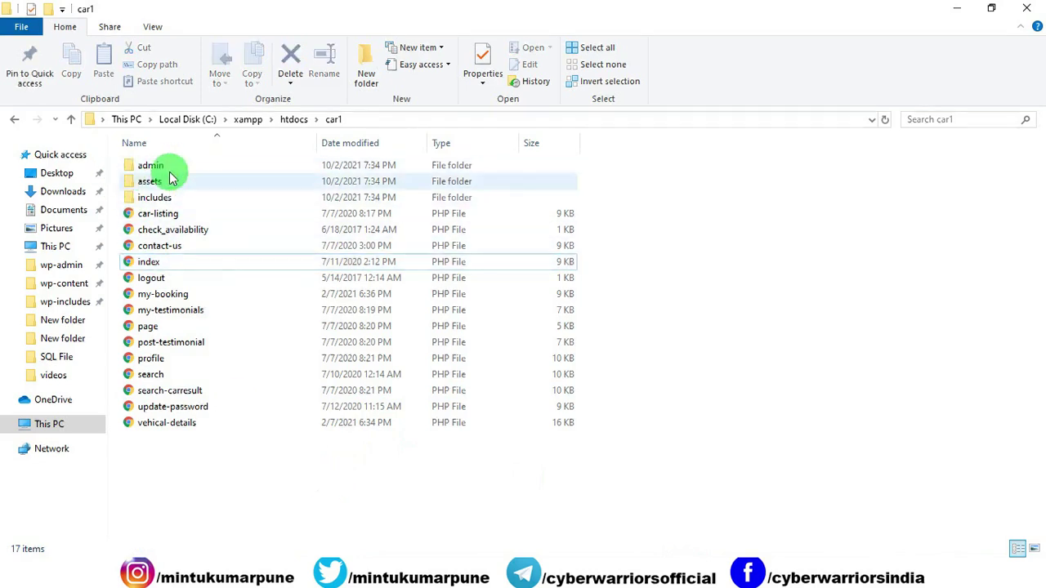
left_click_drag(193, 496, 147, 158)
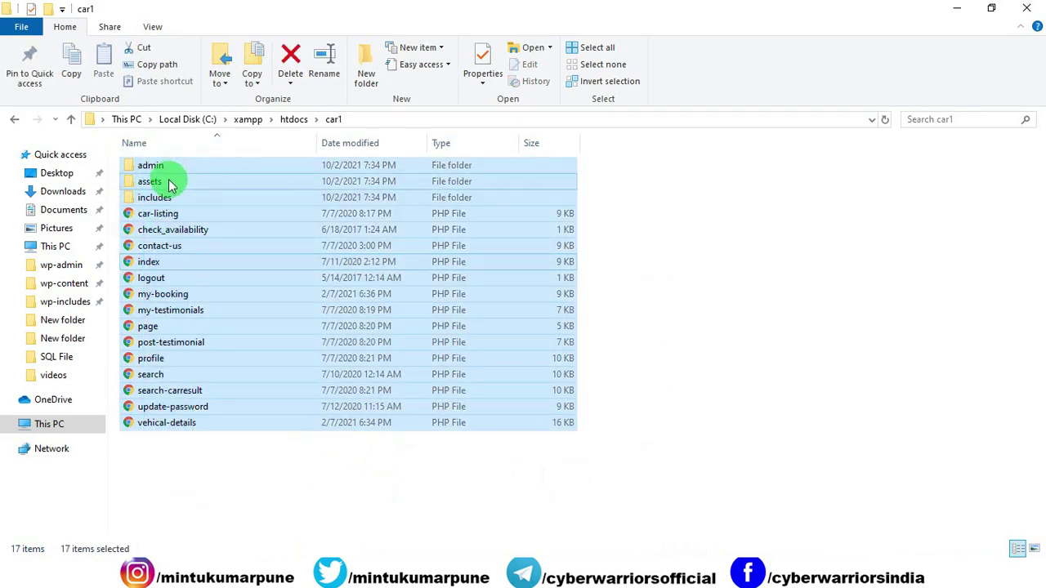
right_click(171, 184)
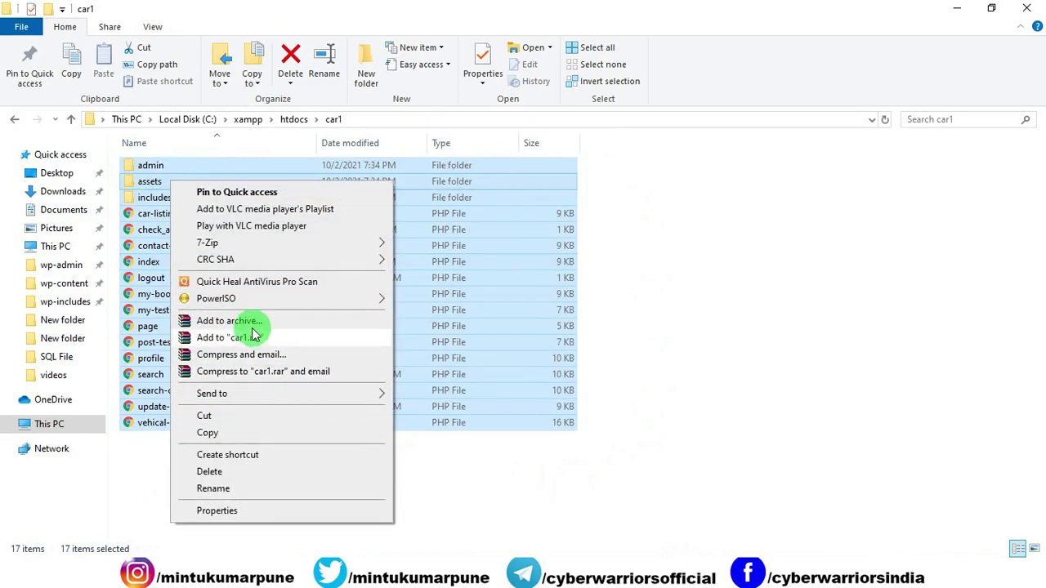
left_click(245, 323)
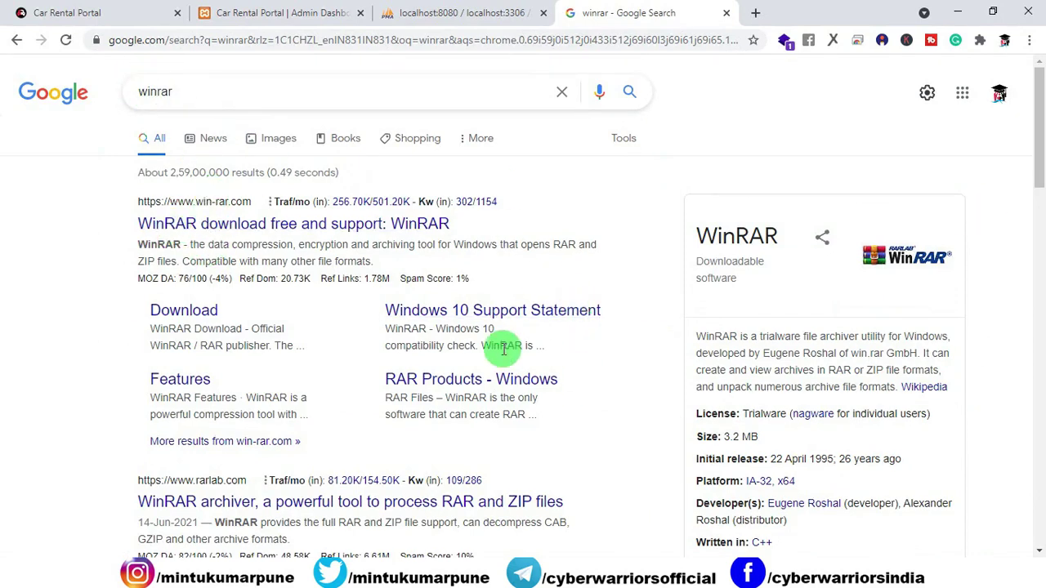
left_click(725, 13)
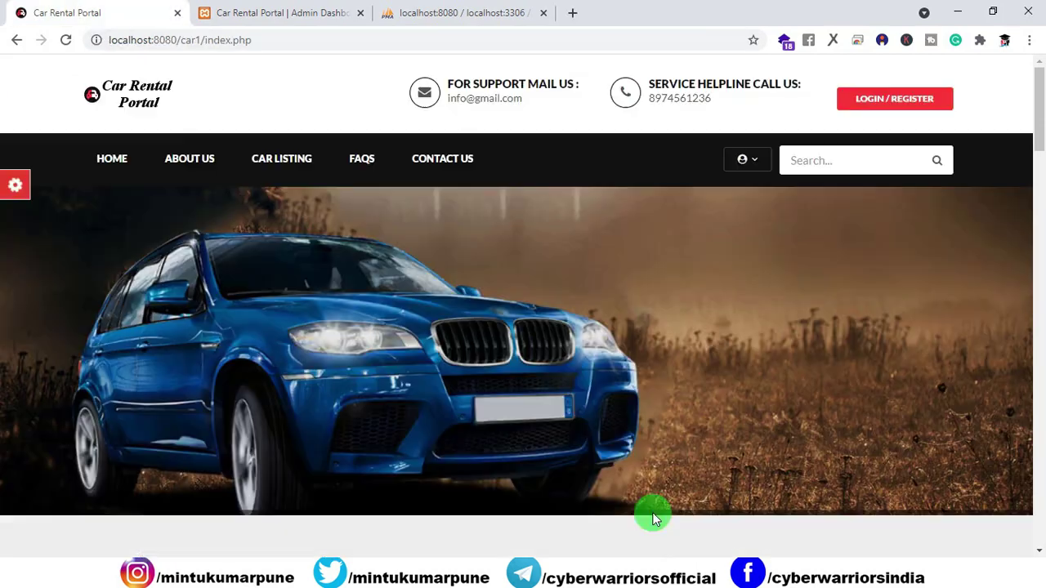
key("alt+Tab")
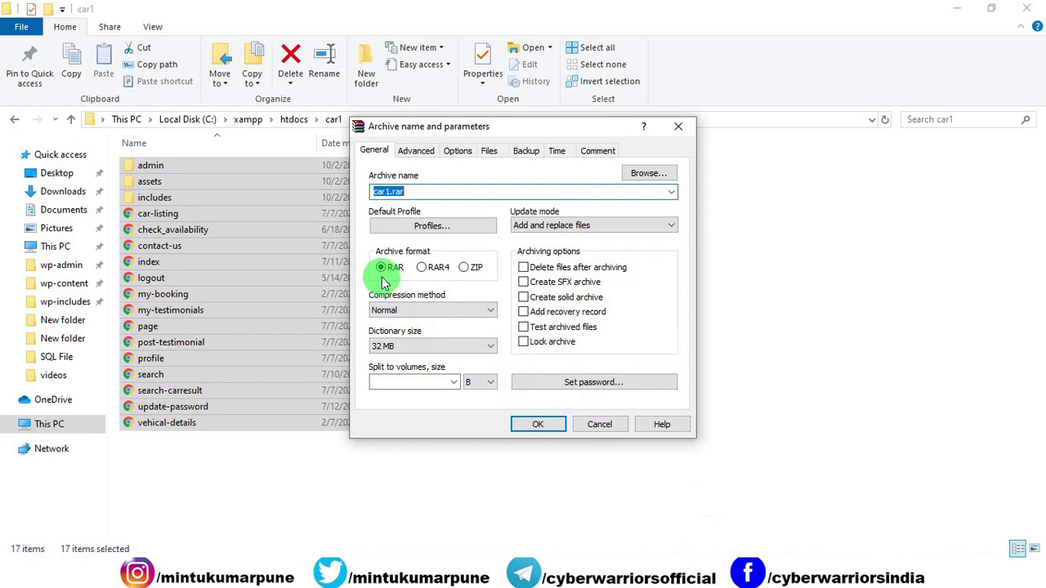
left_click(464, 268)
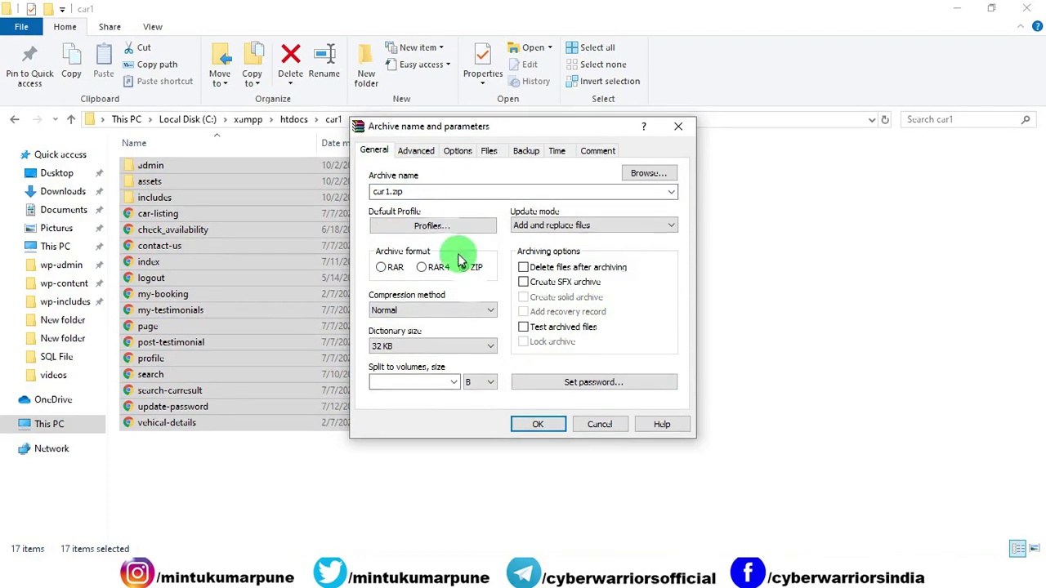
left_click(535, 425)
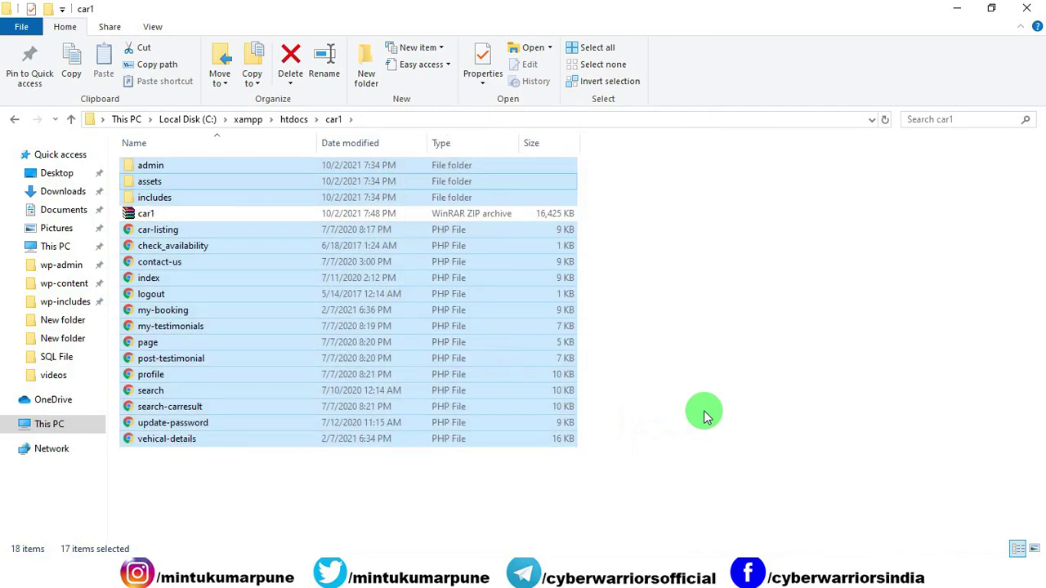
- Select the new car1.zip archive and return to the browser
left_click(684, 379)
left_click(163, 216)
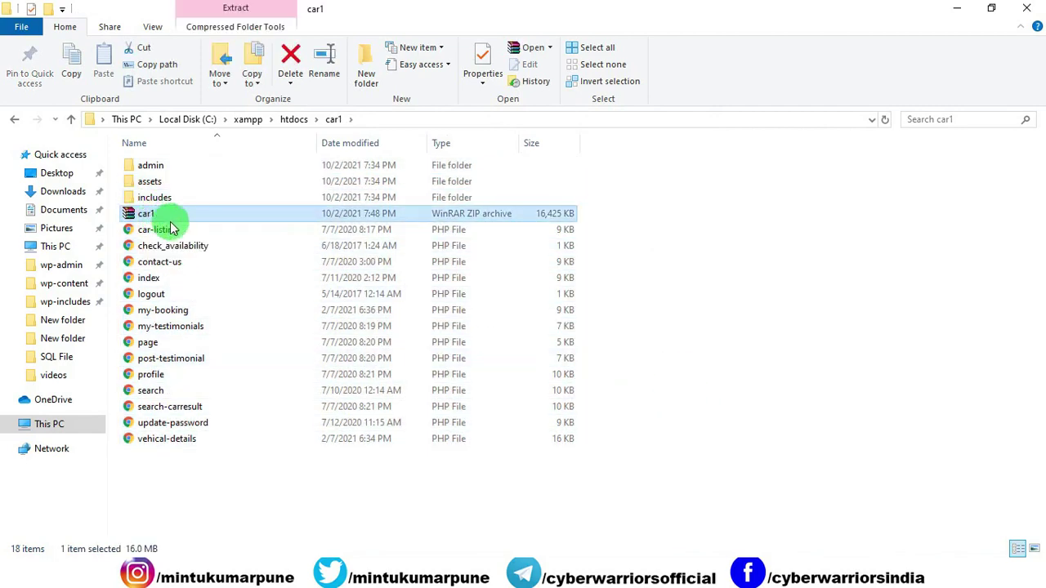
left_click(128, 212)
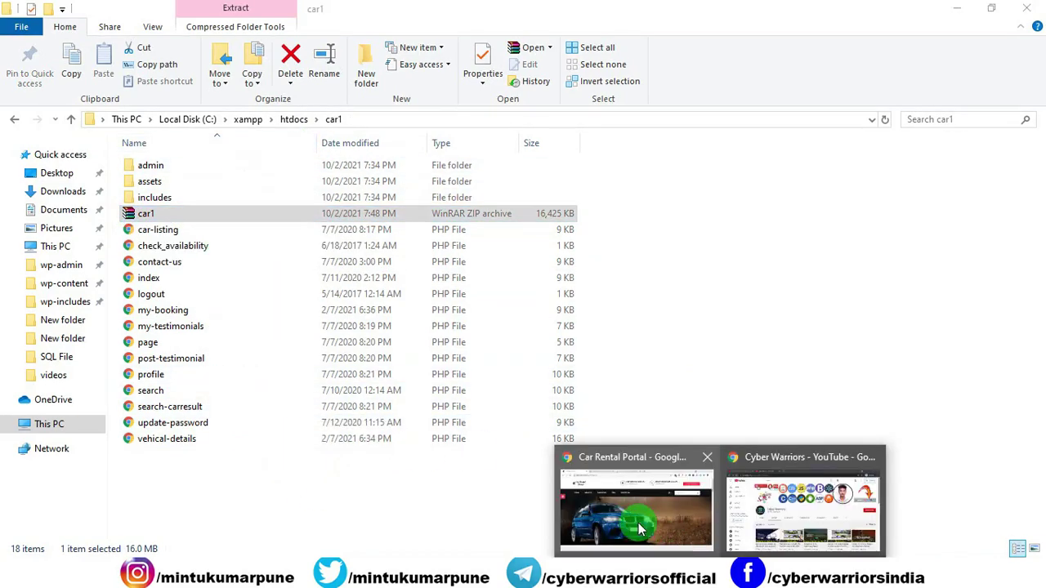
left_click(641, 527)
- Go to DomainRacer's cheap web hosting page, noting LiteSpeed and Pure SSD features, down to the plans
left_click(574, 22)
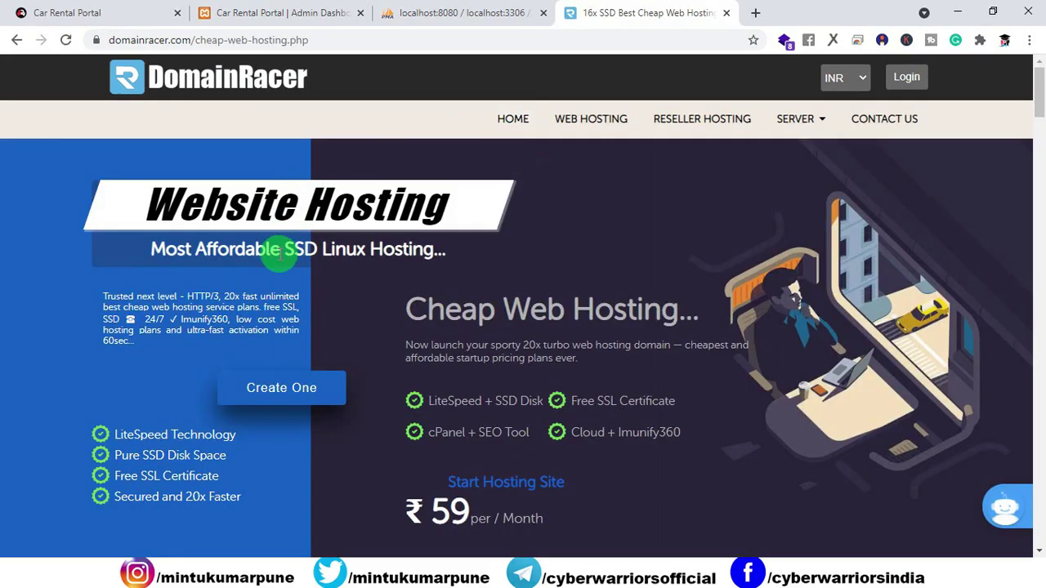
scroll(262, 309, "down", 2)
left_click_drag(235, 283, 171, 275)
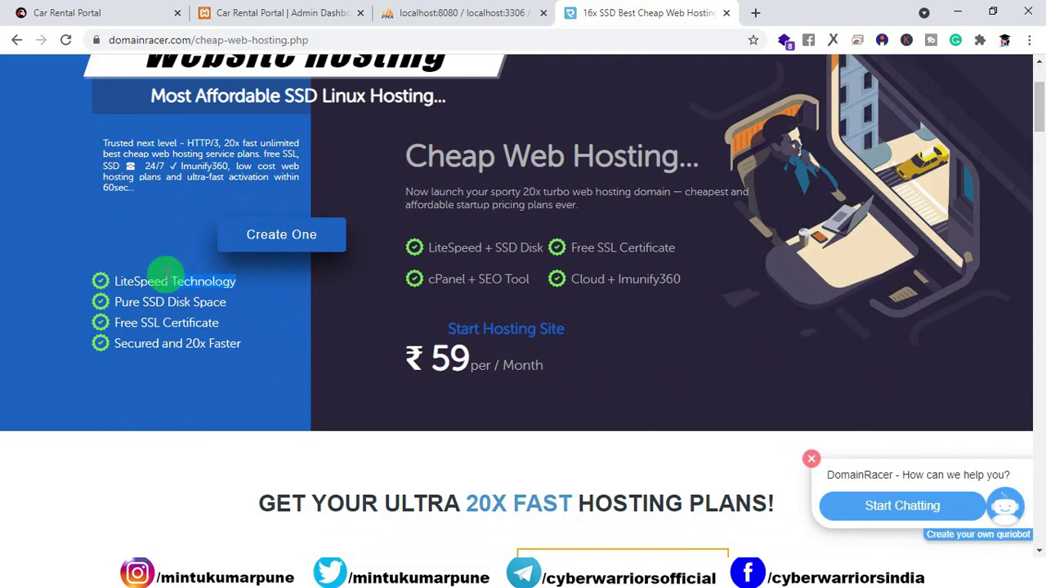
left_click_drag(109, 301, 228, 304)
left_click(815, 467)
left_click_drag(89, 277, 141, 281)
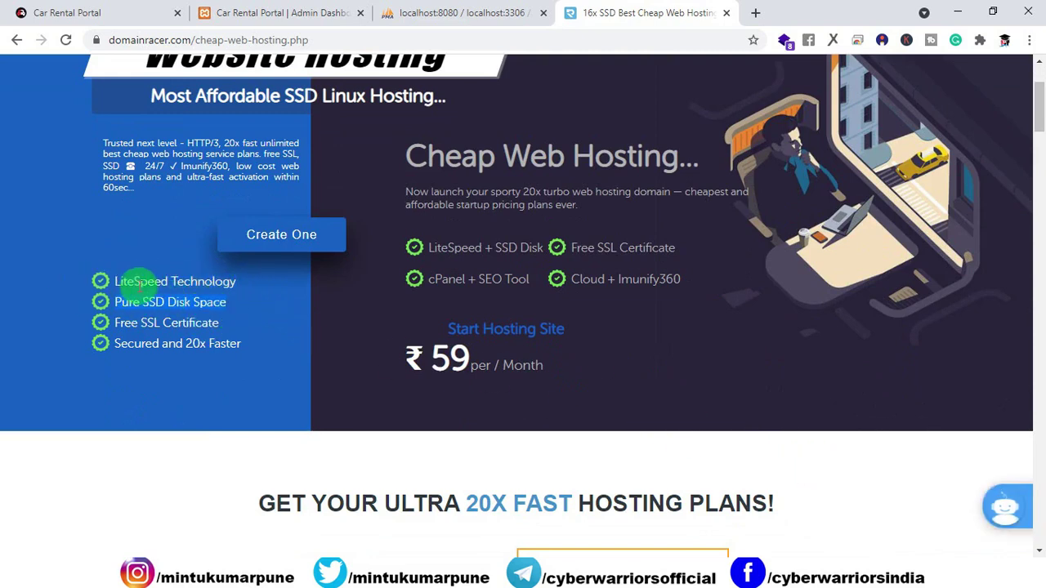
left_click(227, 344)
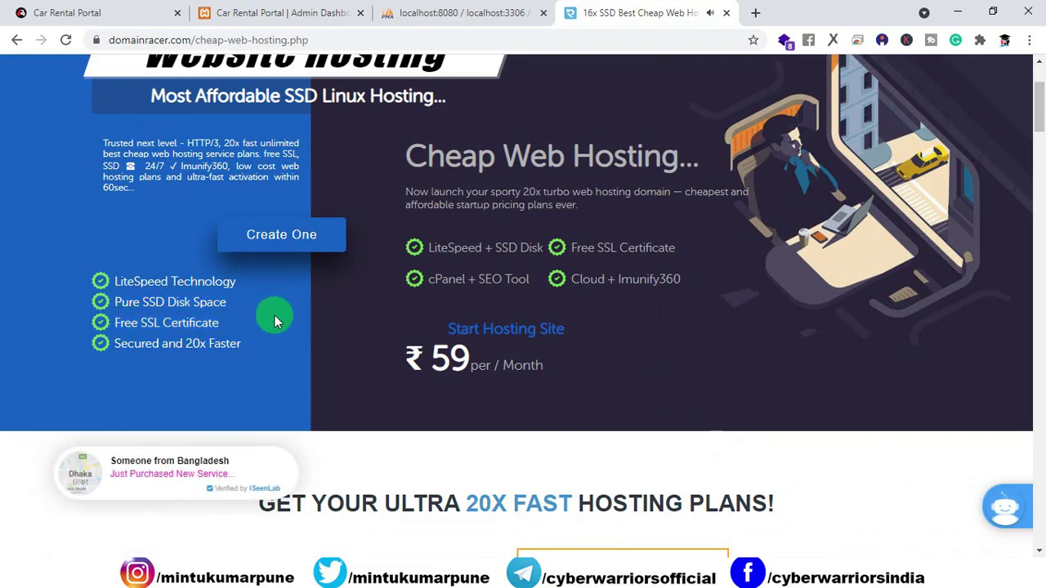
scroll(275, 315, "down", 5)
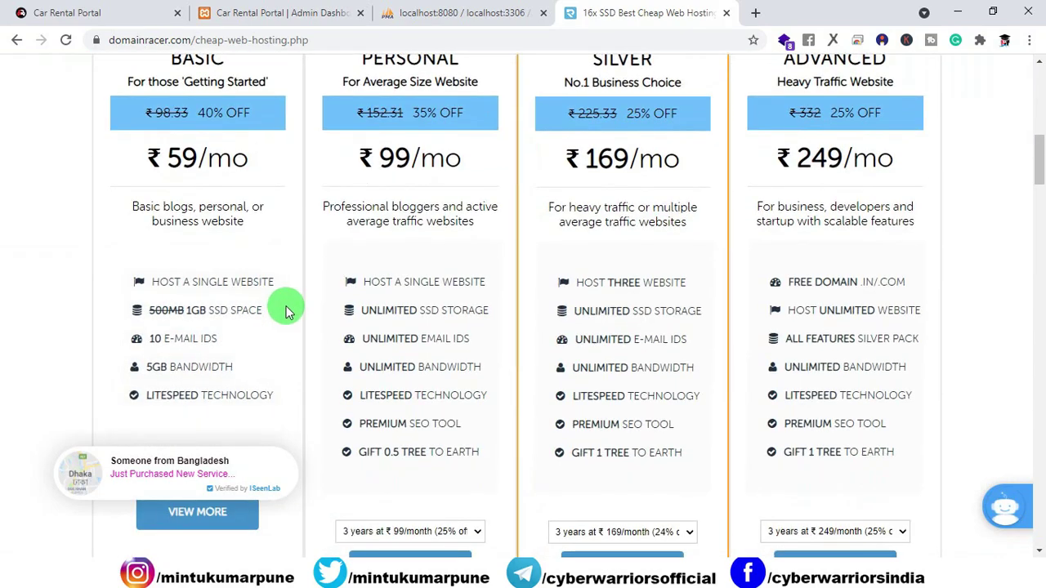
- Compare the BASIC 59/mo and ADVANCED 249/mo prices and the Personal and Advanced plan features
scroll(286, 311, "up", 1)
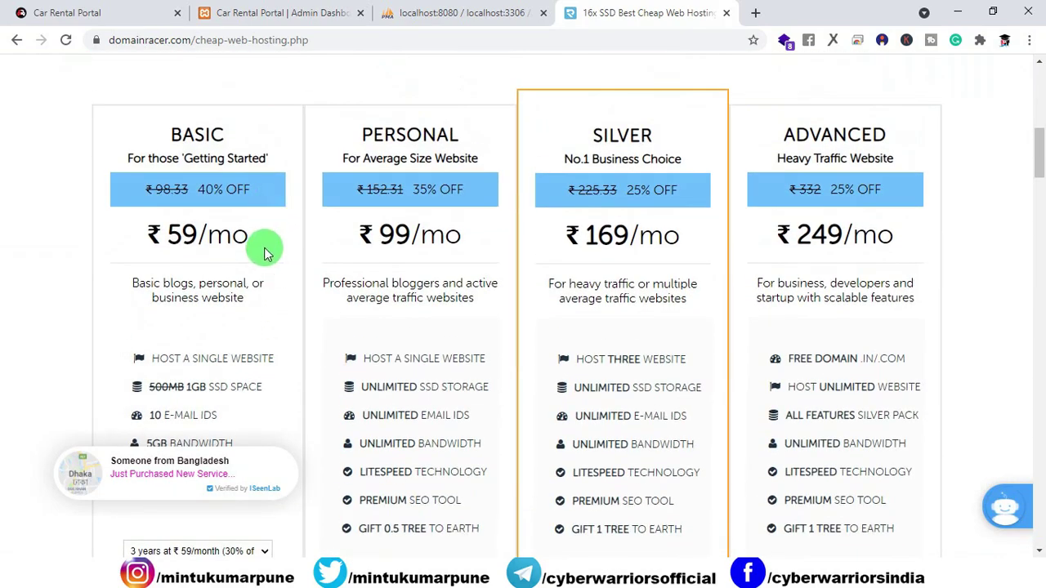
left_click_drag(265, 242, 160, 237)
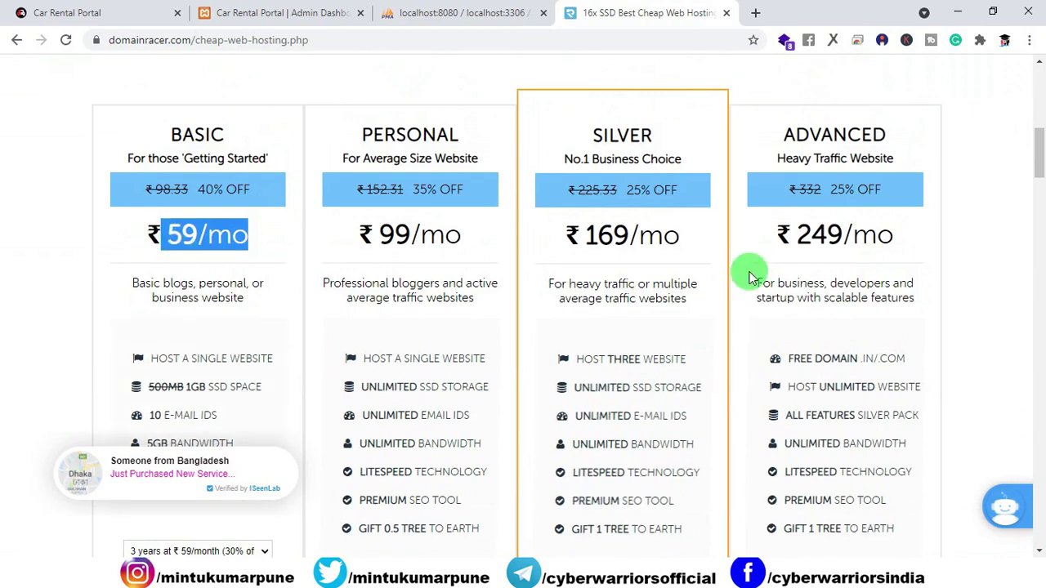
left_click_drag(899, 236, 792, 235)
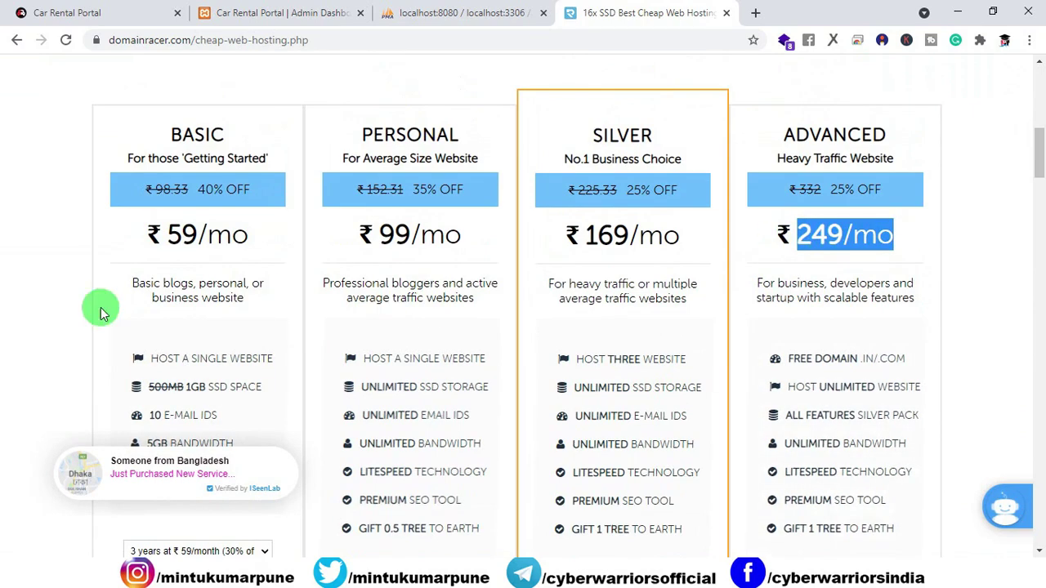
scroll(415, 114, "down", 1)
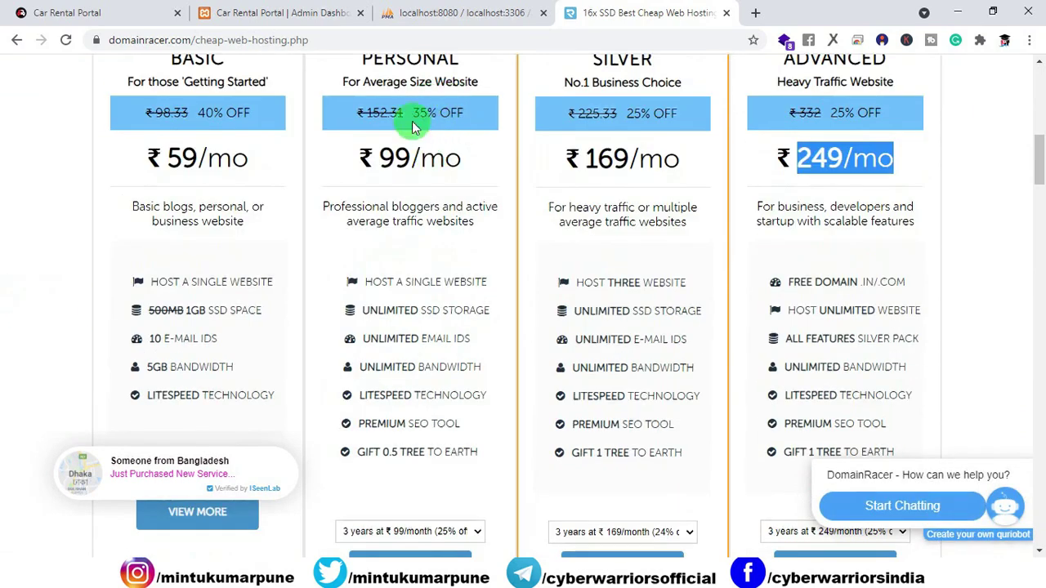
left_click_drag(493, 282, 368, 281)
left_click_drag(490, 315, 362, 311)
left_click_drag(482, 340, 356, 340)
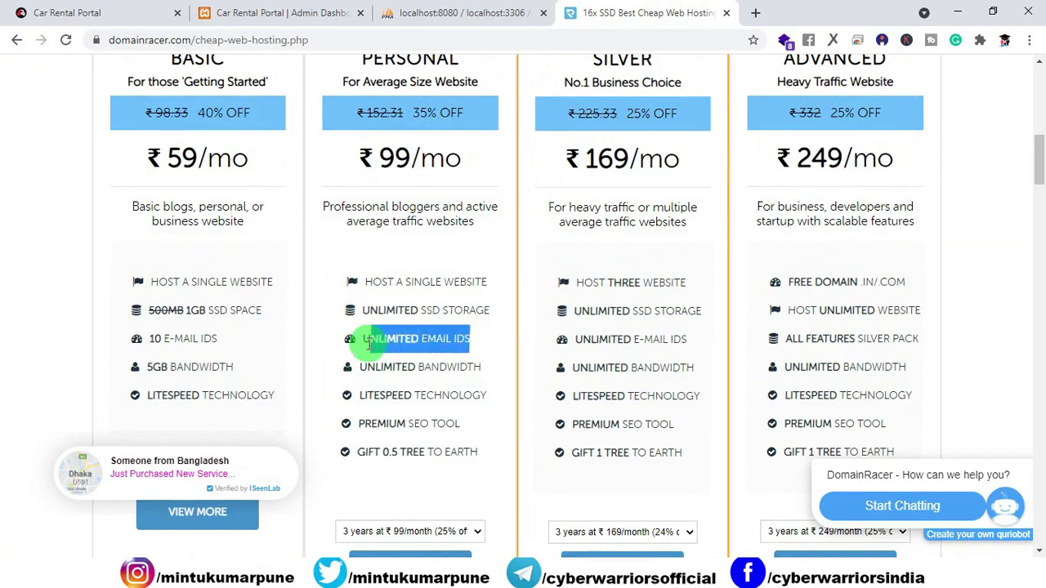
left_click_drag(490, 367, 355, 367)
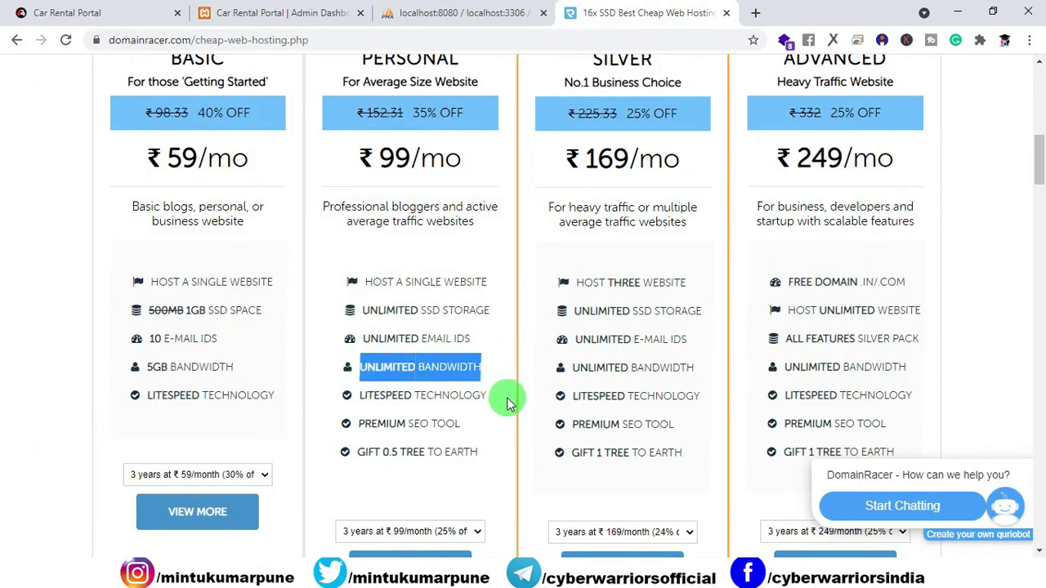
left_click_drag(504, 398, 376, 396)
left_click_drag(482, 431, 351, 426)
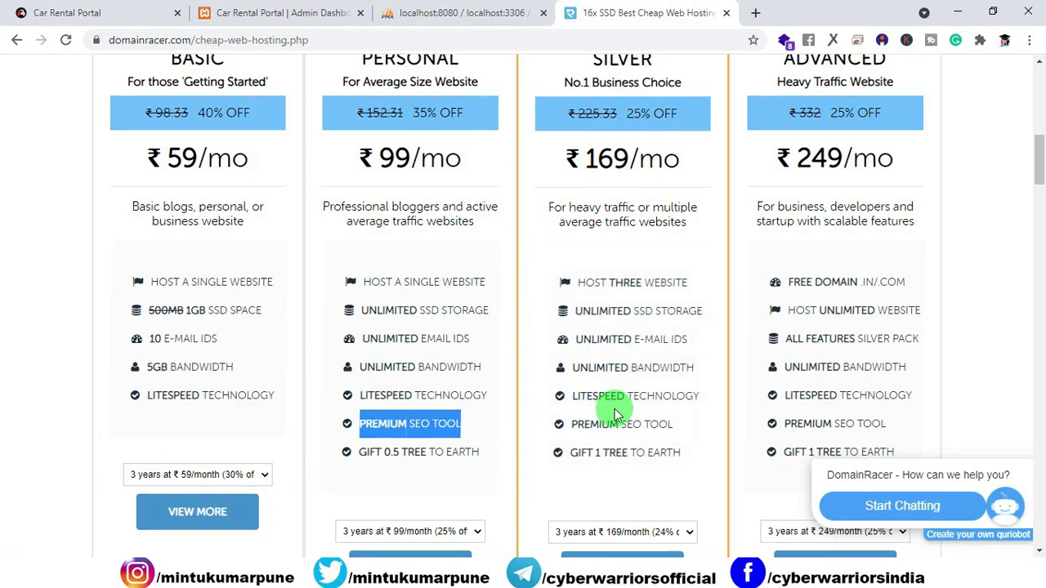
left_click_drag(909, 282, 796, 281)
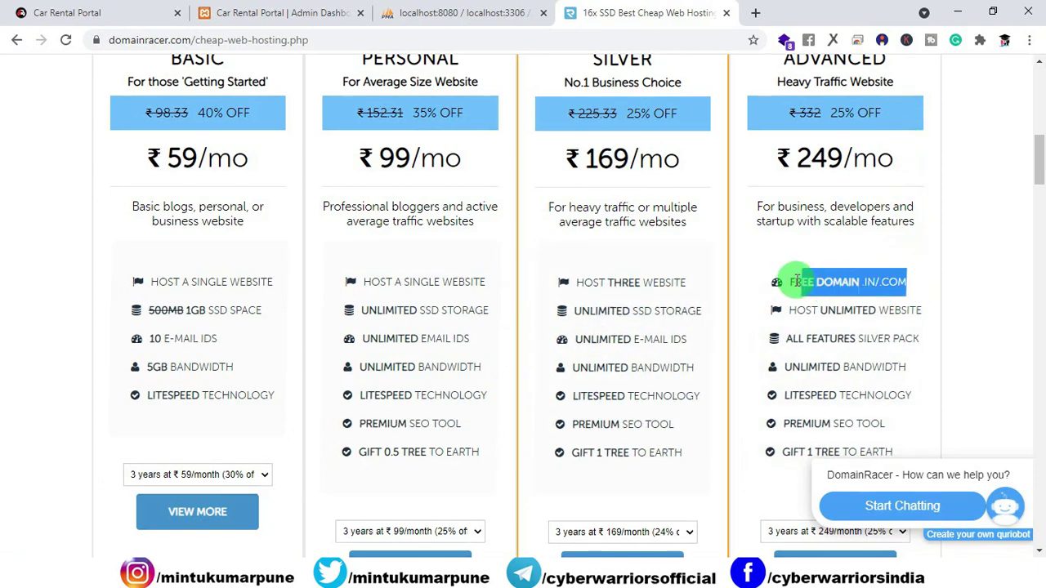
left_click_drag(925, 312, 799, 313)
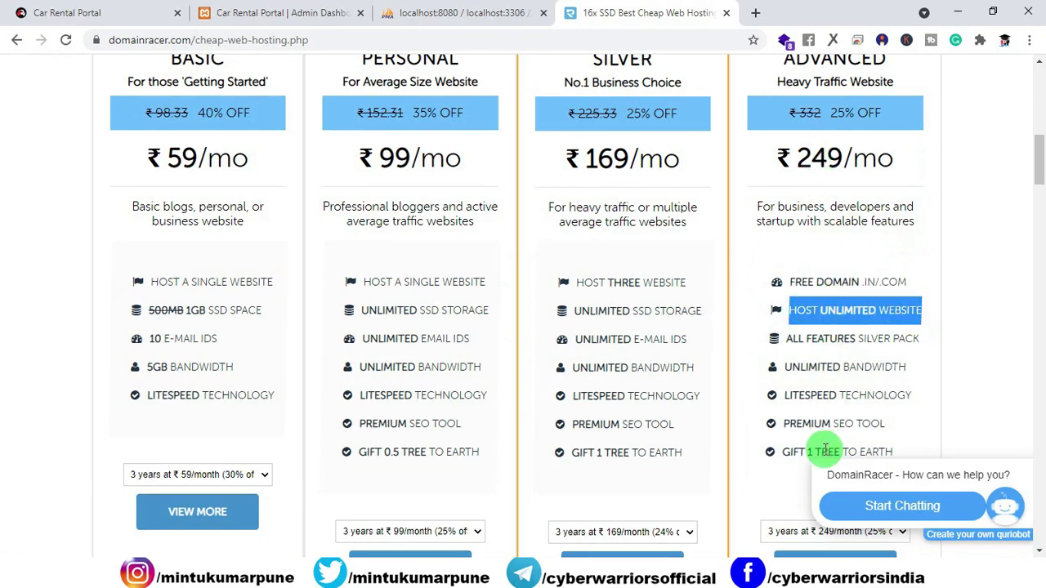
left_click(952, 308)
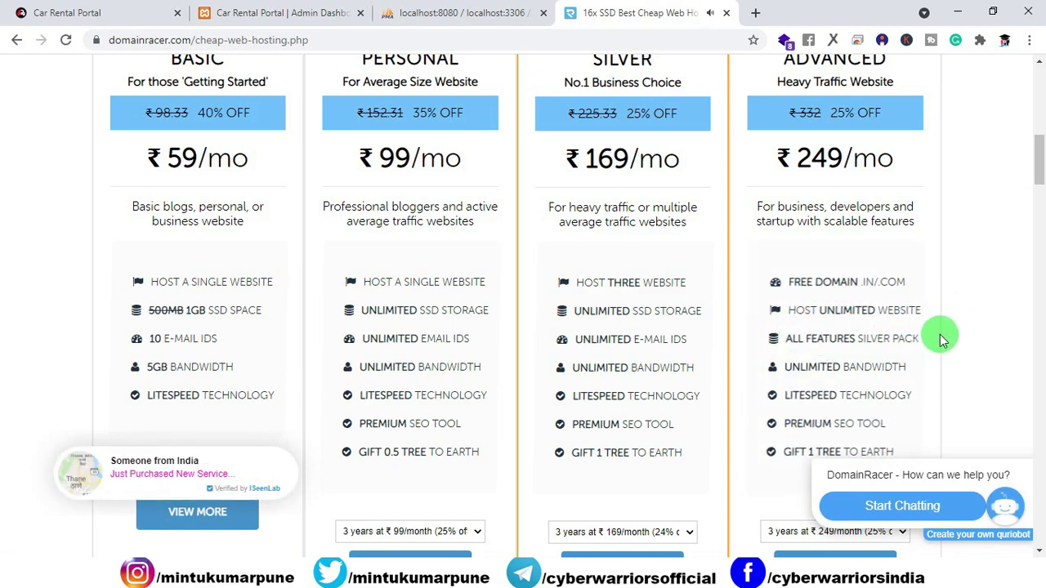
- Compare the SEO tool across plans and review the Basic plan's limits and 59/mo price
left_click_drag(365, 423, 672, 424)
left_click_drag(796, 425, 894, 425)
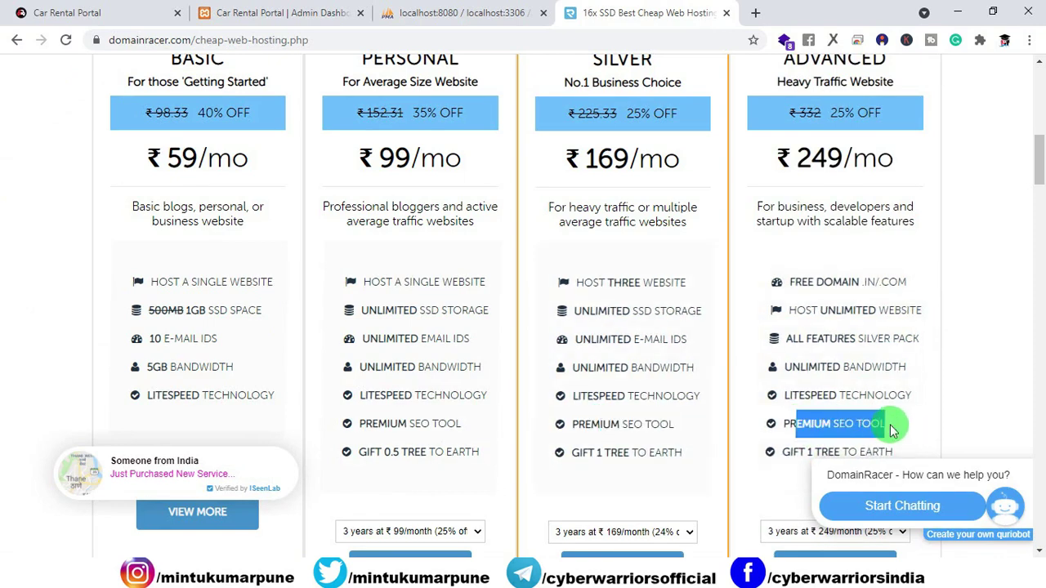
left_click(42, 290)
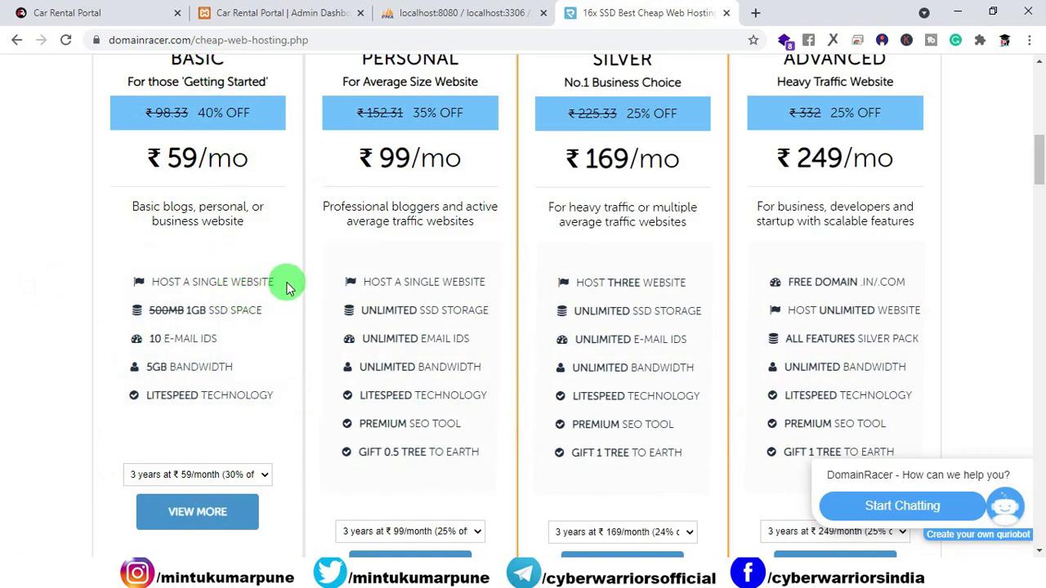
left_click_drag(282, 283, 140, 280)
left_click_drag(262, 312, 185, 308)
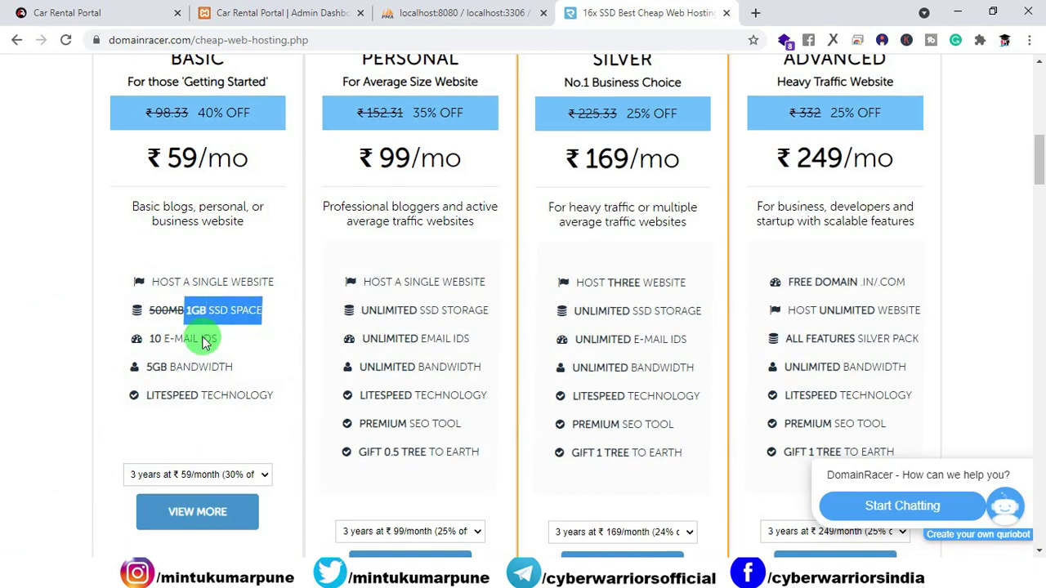
left_click_drag(219, 339, 146, 337)
left_click_drag(246, 368, 134, 365)
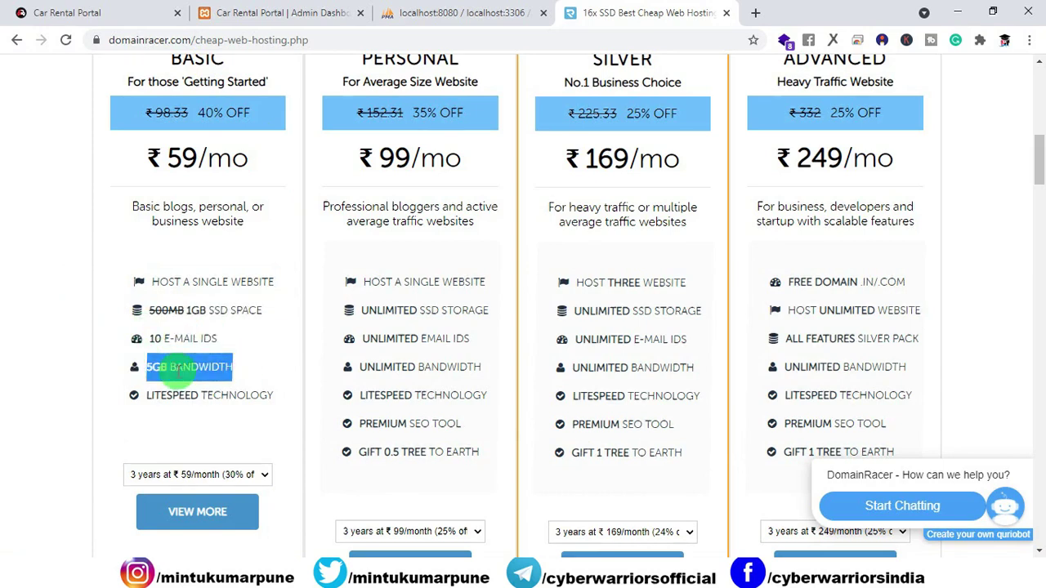
left_click_drag(283, 399, 134, 395)
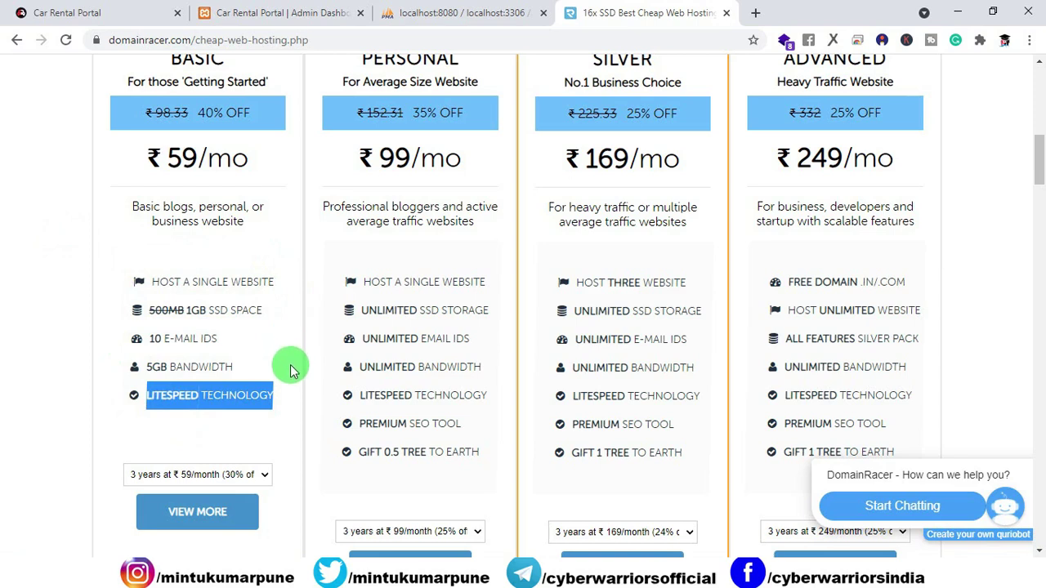
left_click(86, 319)
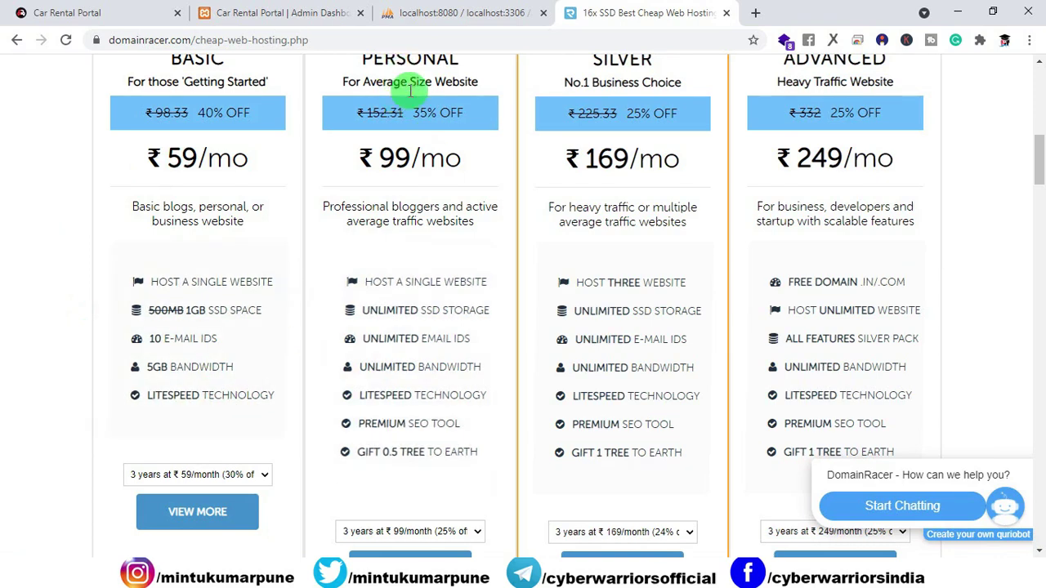
left_click_drag(161, 155, 237, 167)
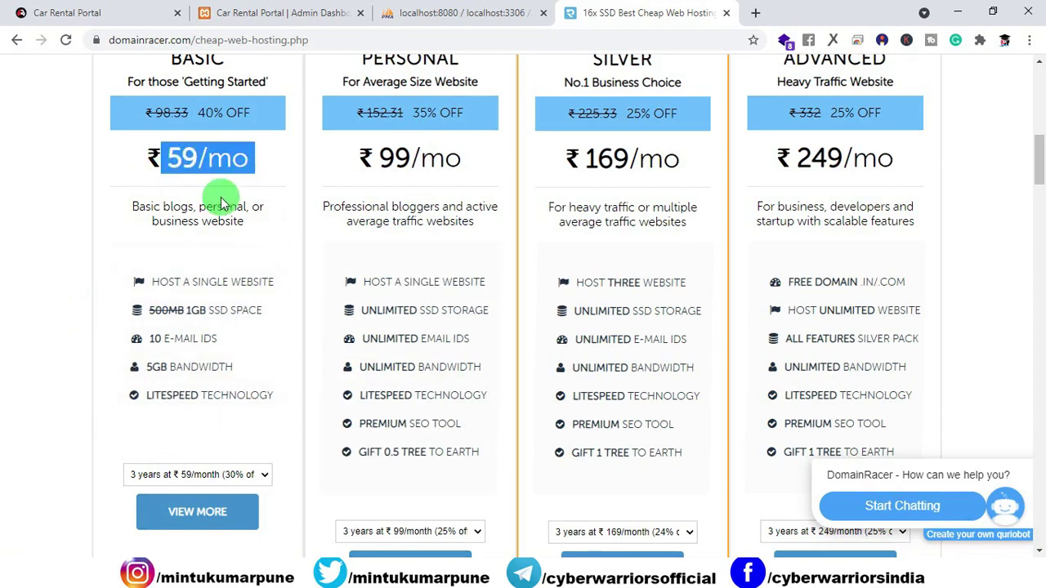
left_click(33, 268)
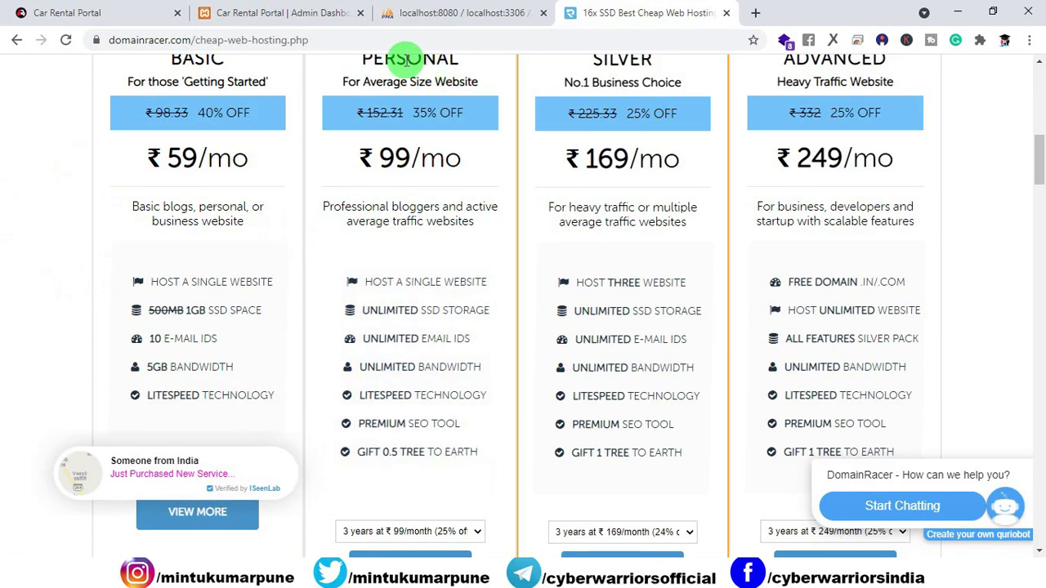
- Set the Personal plan's billing term to 1 year
scroll(423, 392, "down", 3)
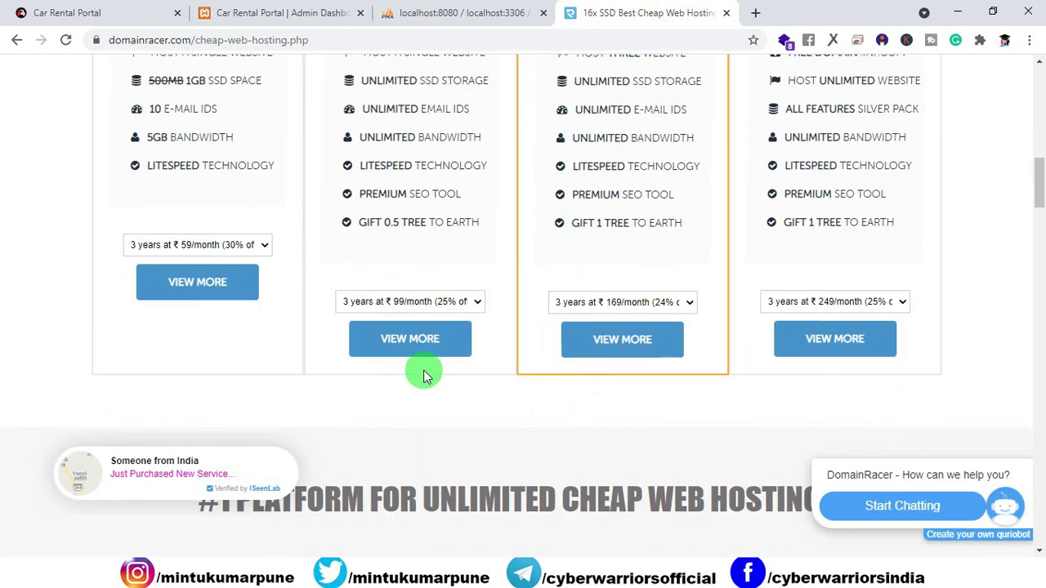
left_click(450, 302)
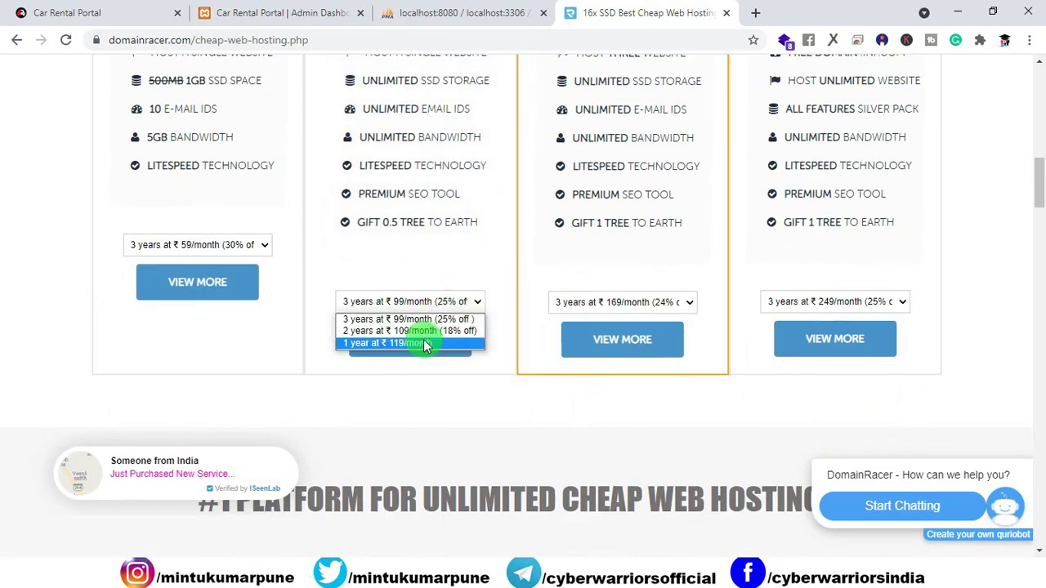
left_click(424, 343)
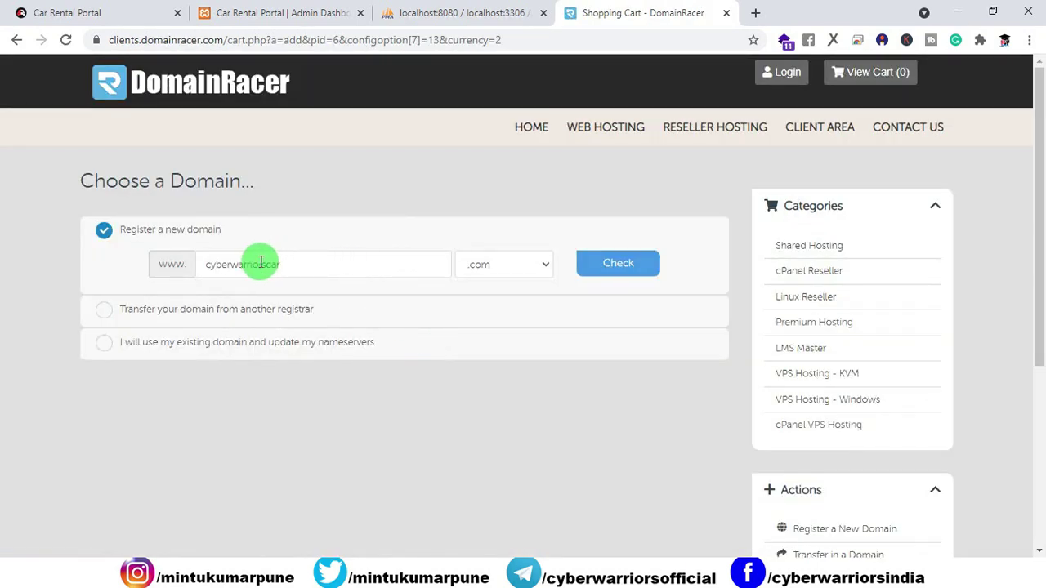
- Register the available cyberwarriorscar.in domain with the plan and continue to the cart
left_click(528, 265)
left_click(498, 305)
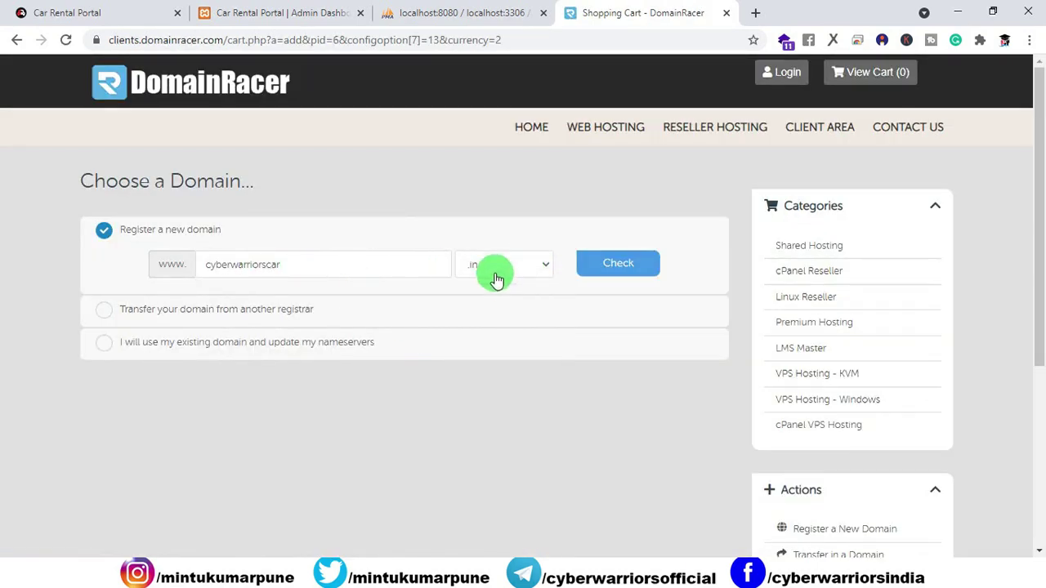
left_click(616, 262)
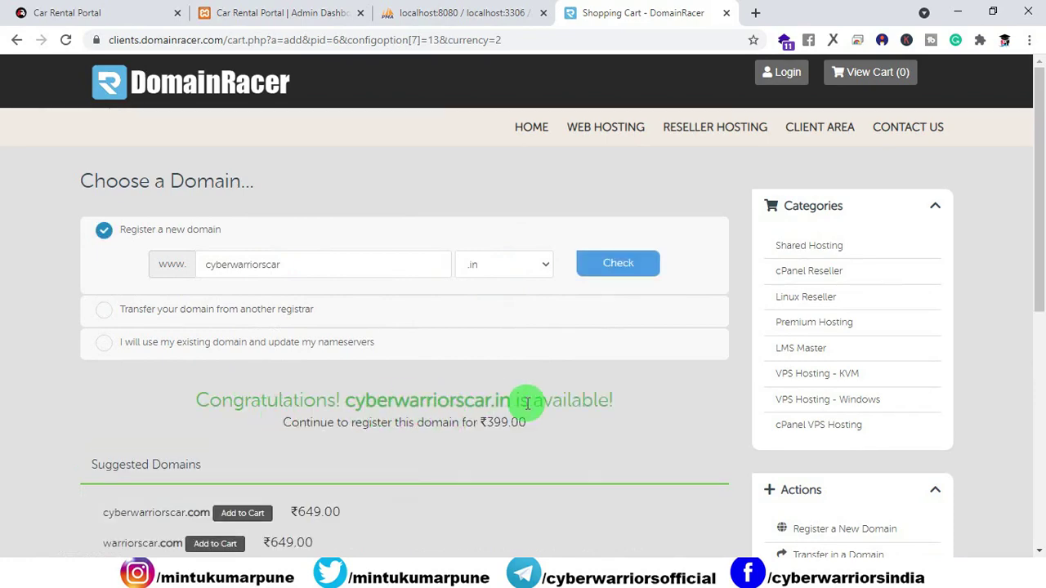
scroll(527, 403, "down", 6)
left_click(394, 420)
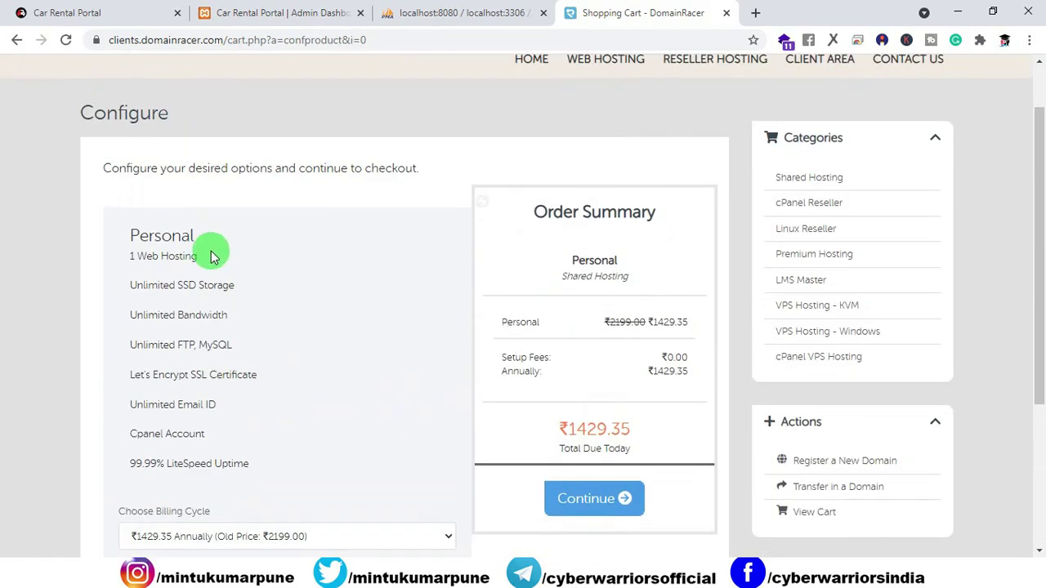
left_click(614, 513)
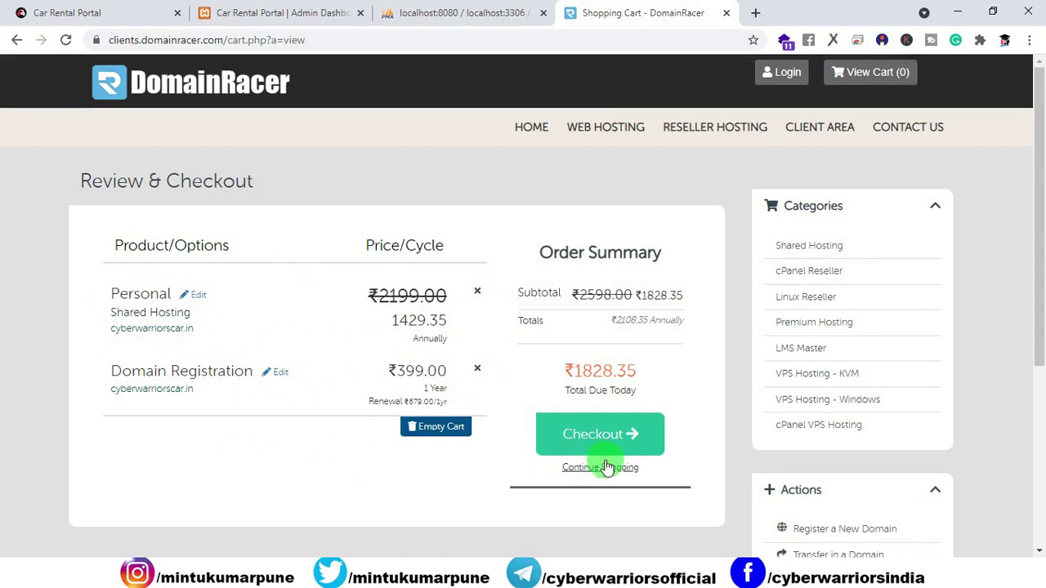
- Review the checkout form showing ₹1828.35 due today, then go back to the DomainRacer homepage
left_click(591, 439)
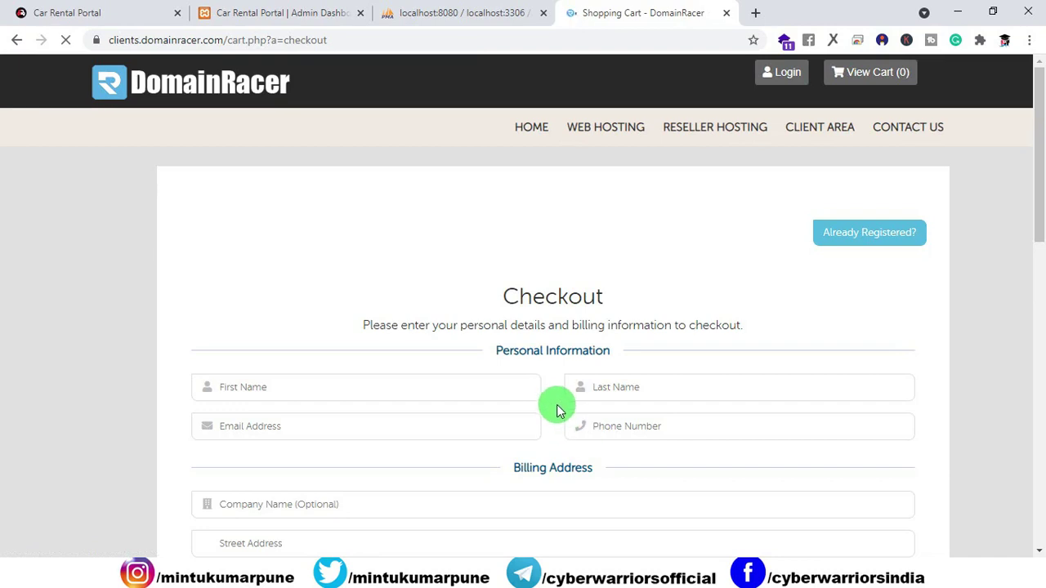
scroll(558, 399, "down", 1)
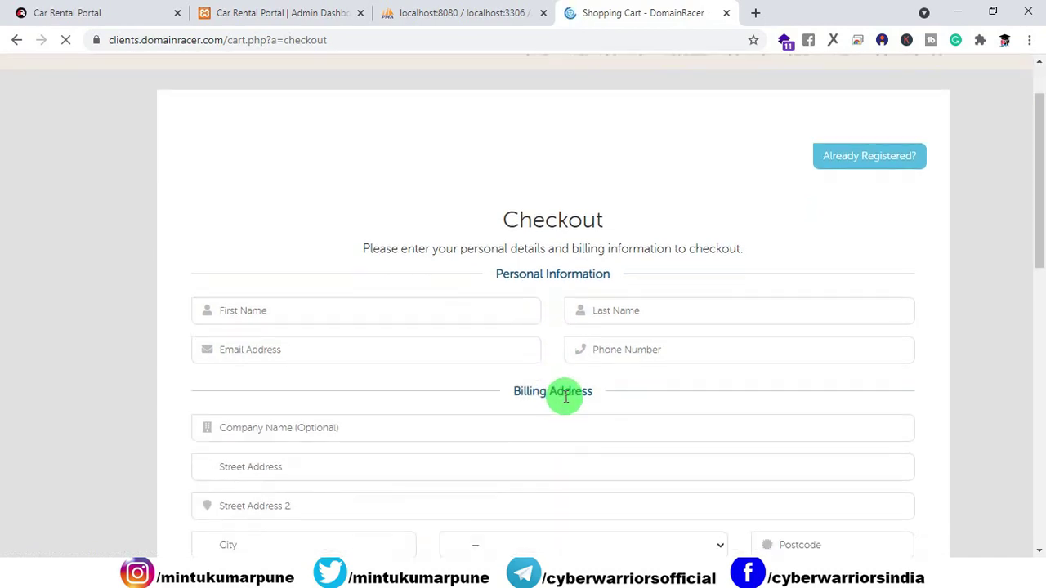
scroll(187, 329, "down", 1)
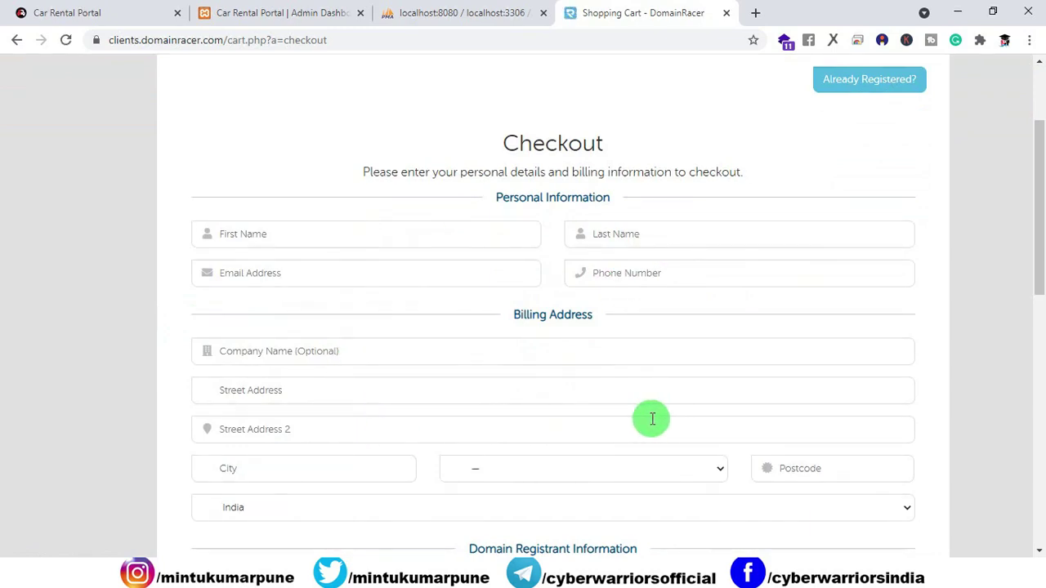
scroll(657, 420, "down", 1)
scroll(527, 378, "down", 3)
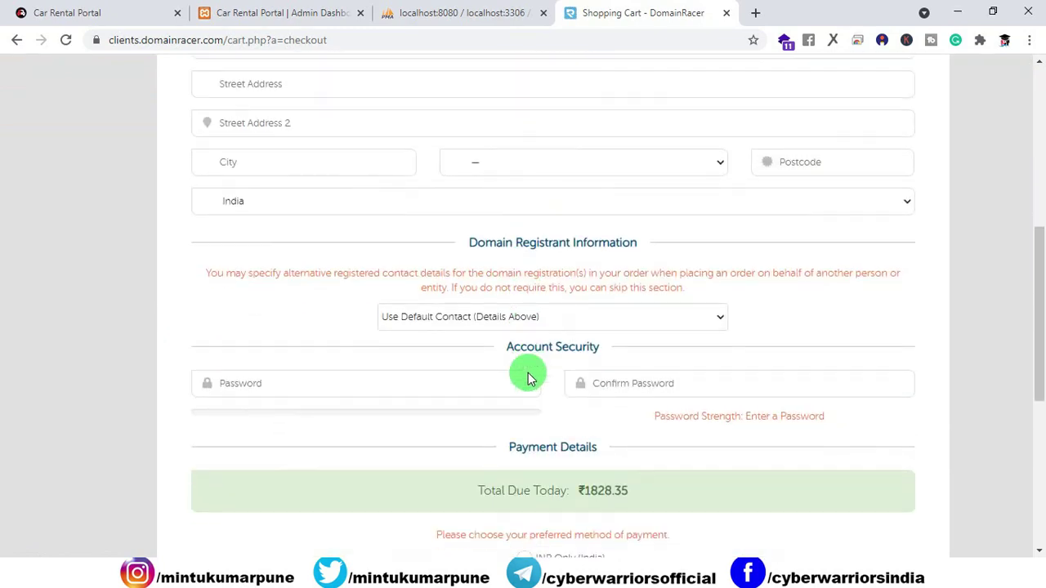
scroll(596, 427, "down", 4)
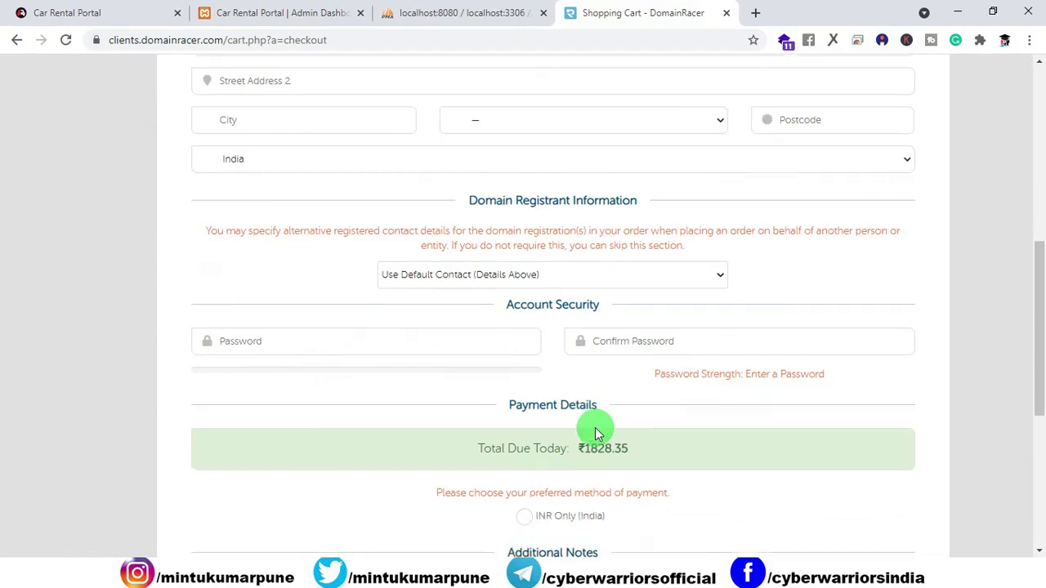
scroll(553, 440, "up", 10)
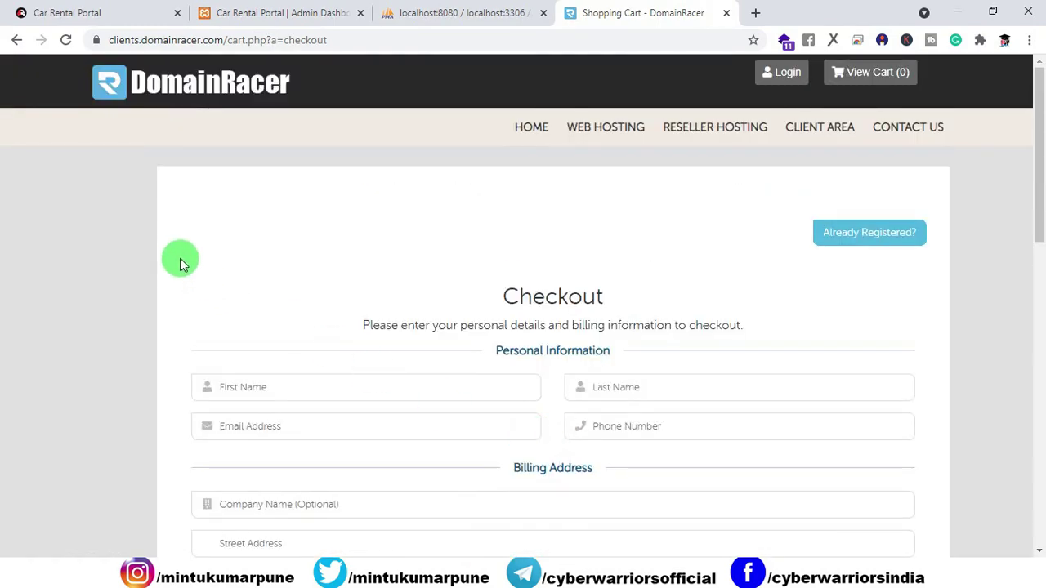
left_click(137, 98)
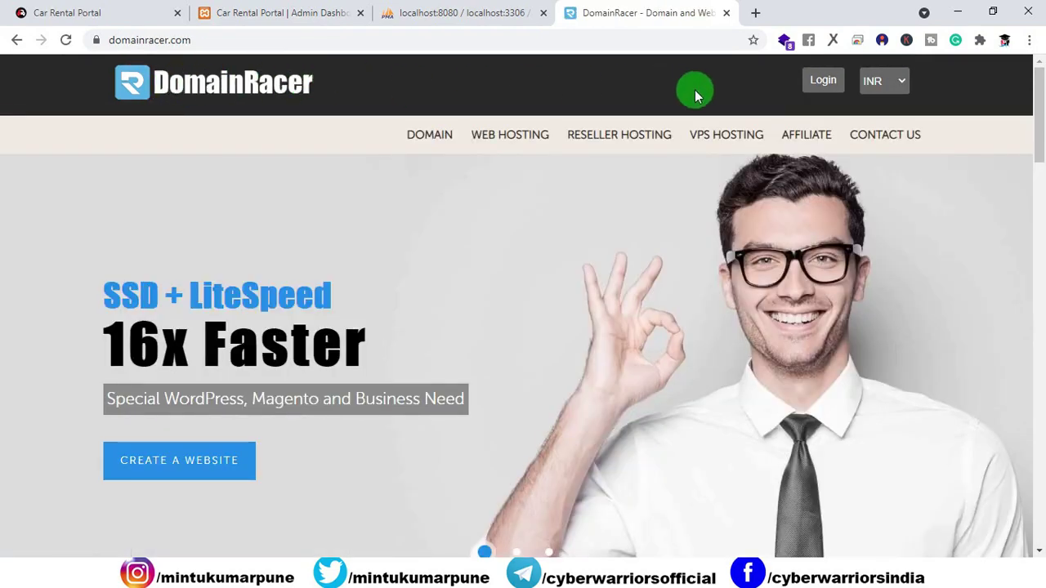
- Sign in to the DomainRacer client area, open the Cyberwarriors.xyz service and launch its cPanel
left_click(823, 82)
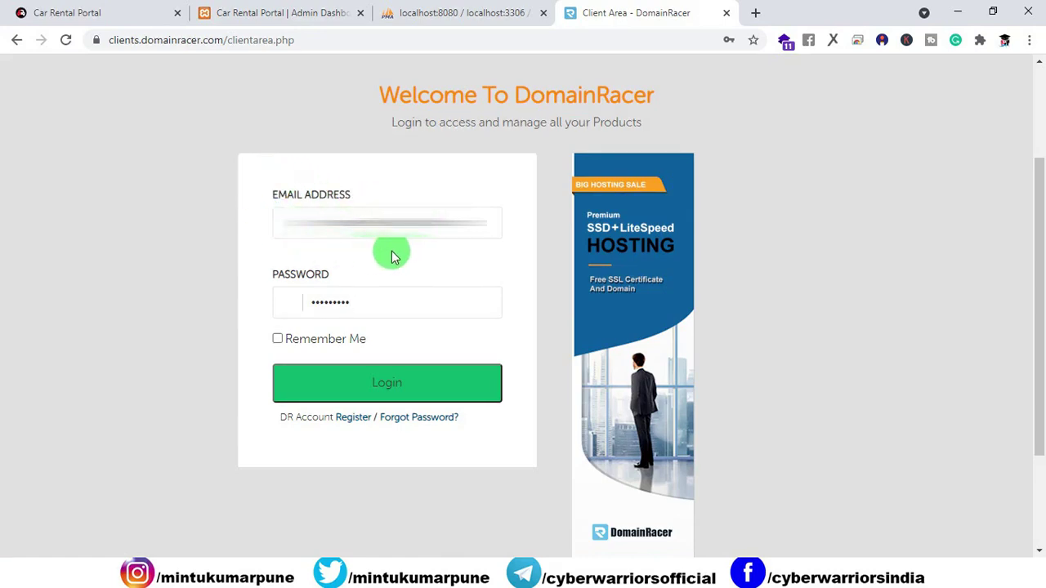
left_click(395, 386)
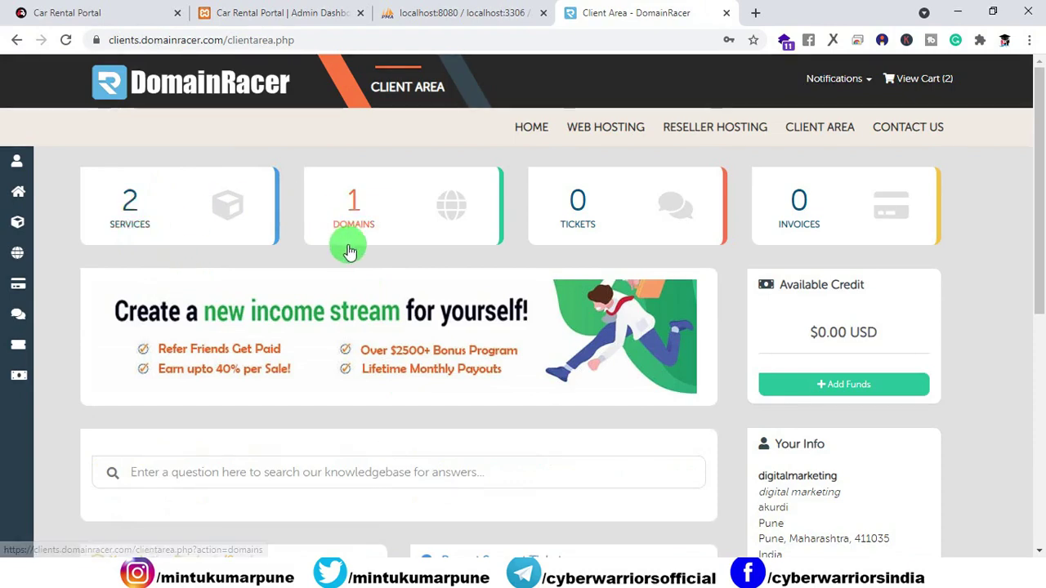
left_click(125, 209)
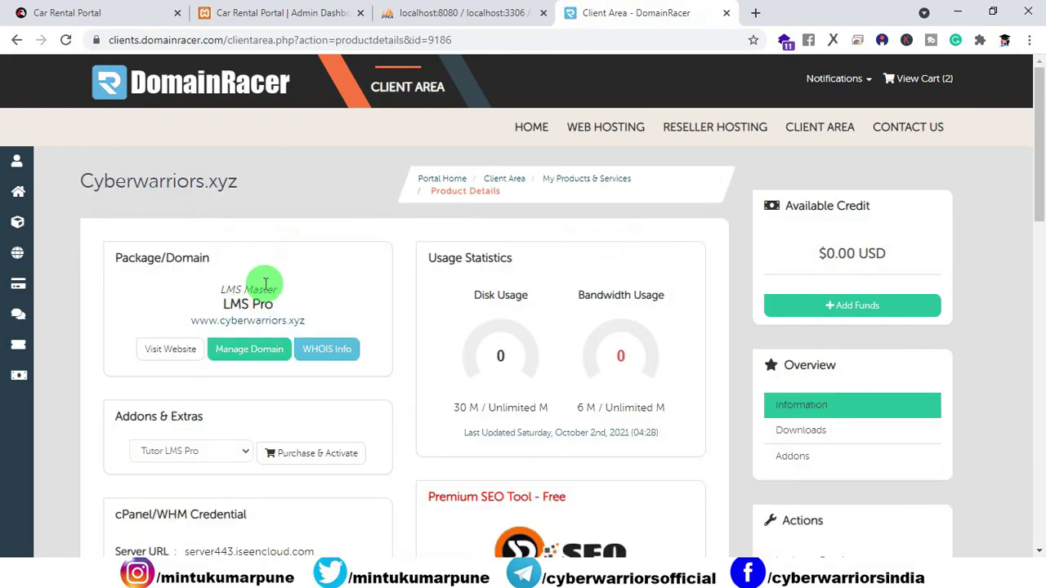
left_click_drag(1035, 181, 1036, 189)
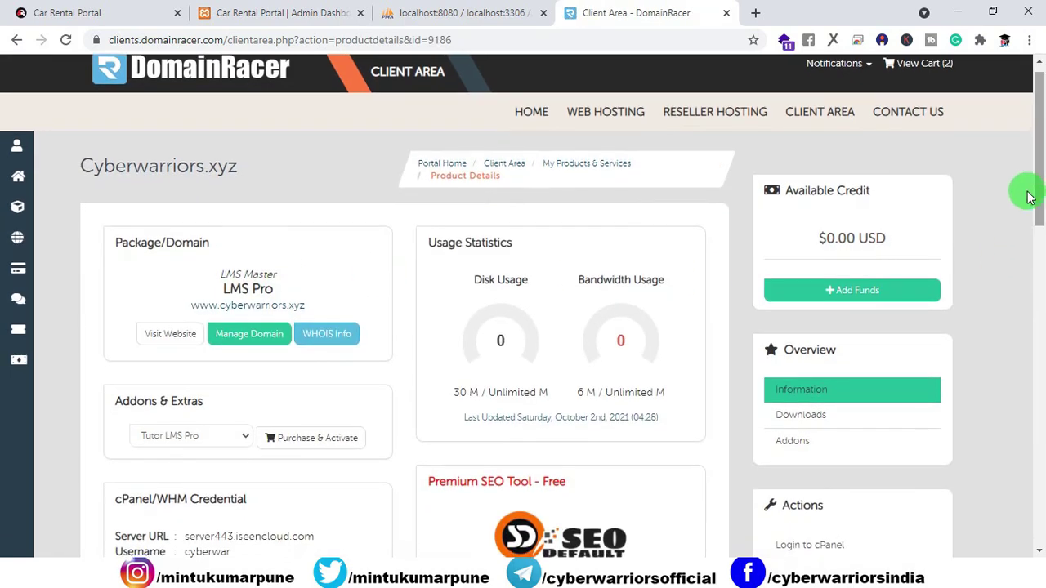
left_click(786, 546)
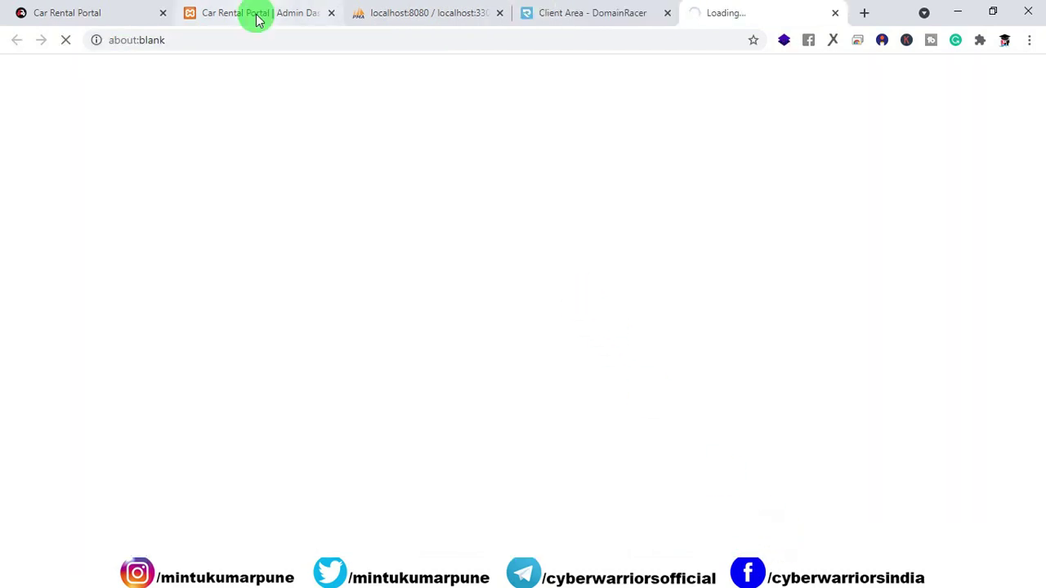
- Close the local admin dashboard, Car Rental Portal and DomainRacer client area tabs
left_click(256, 18)
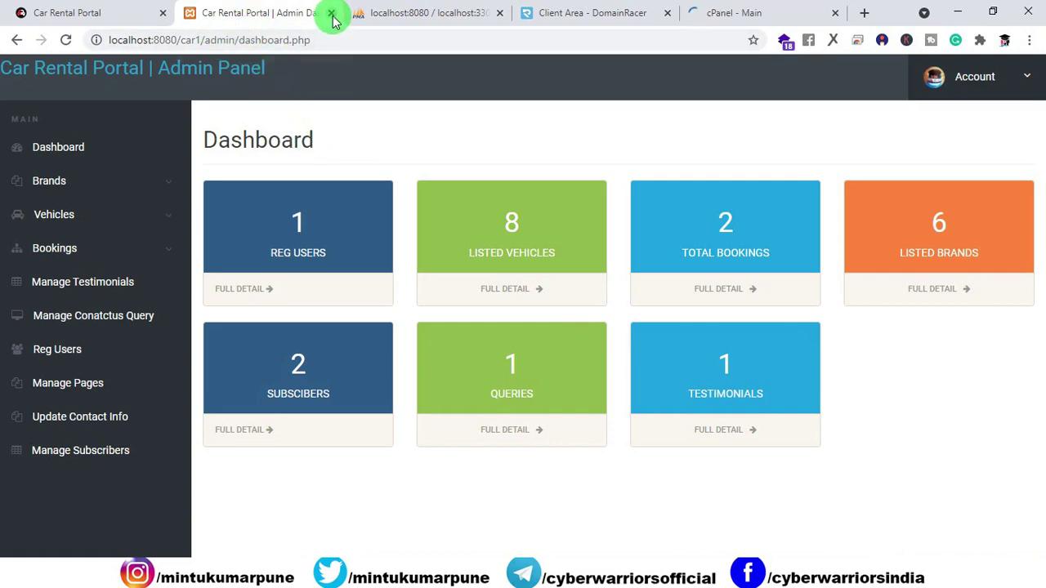
left_click(331, 14)
left_click(109, 17)
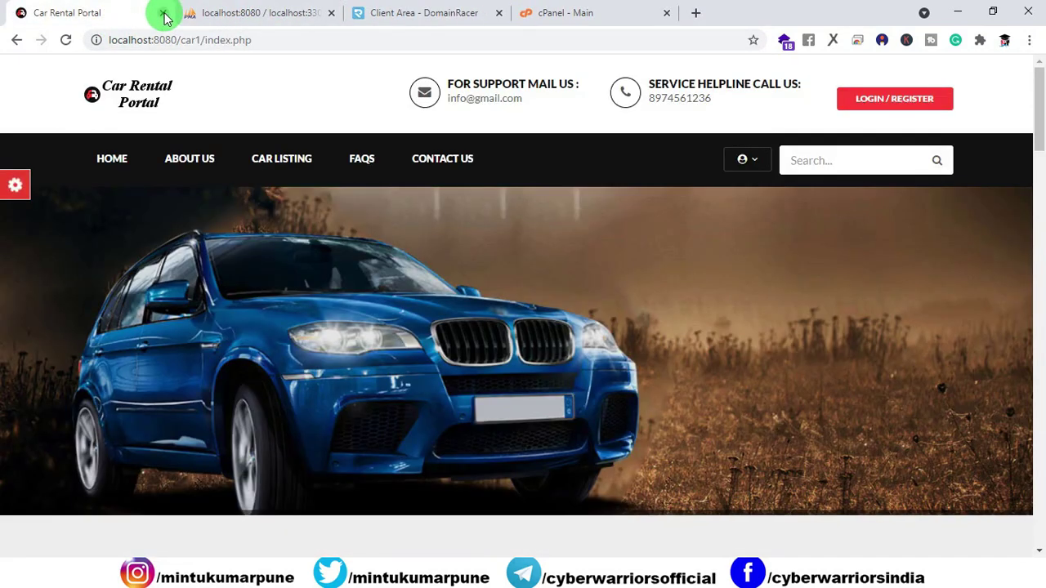
left_click(163, 14)
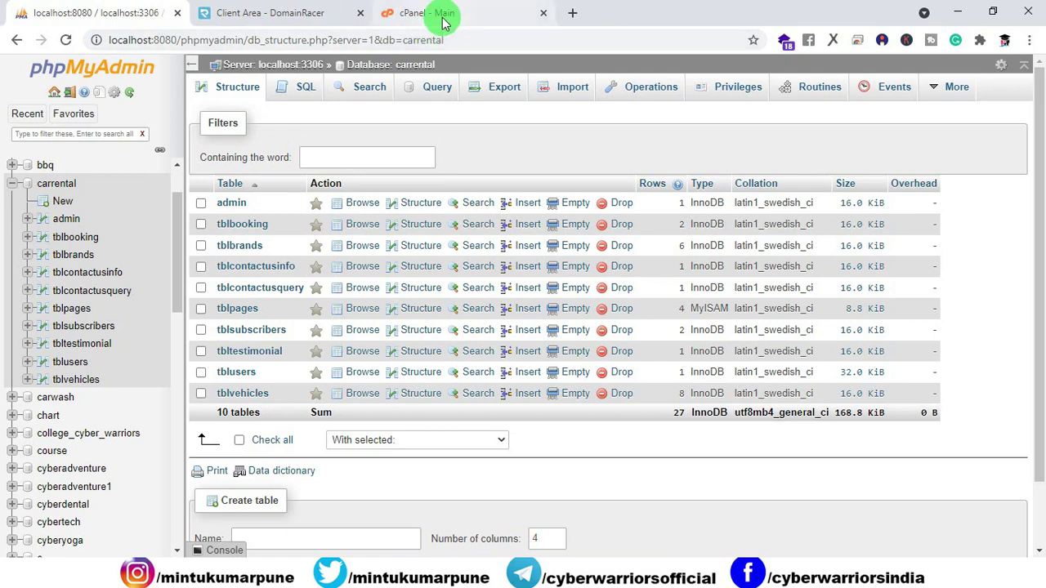
left_click(442, 22)
left_click(365, 21)
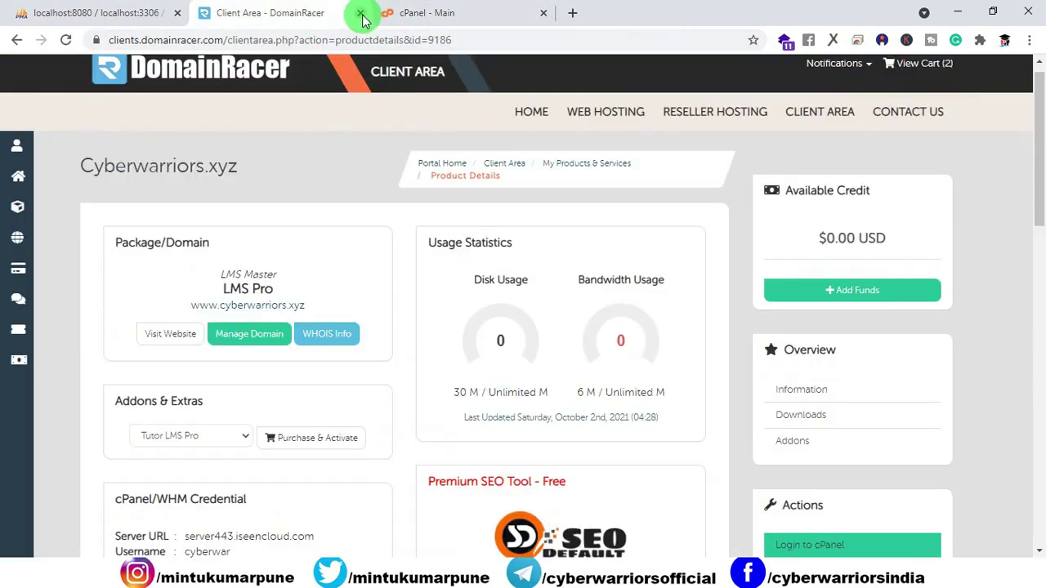
left_click(361, 15)
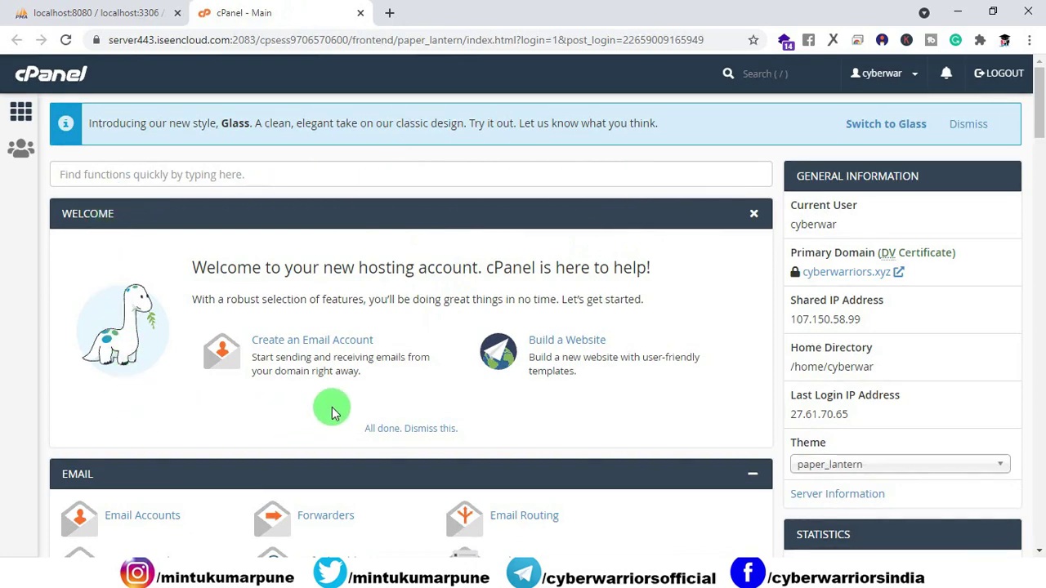
- Scroll the cPanel home page to the Files section and open File Manager
scroll(331, 412, "down", 10)
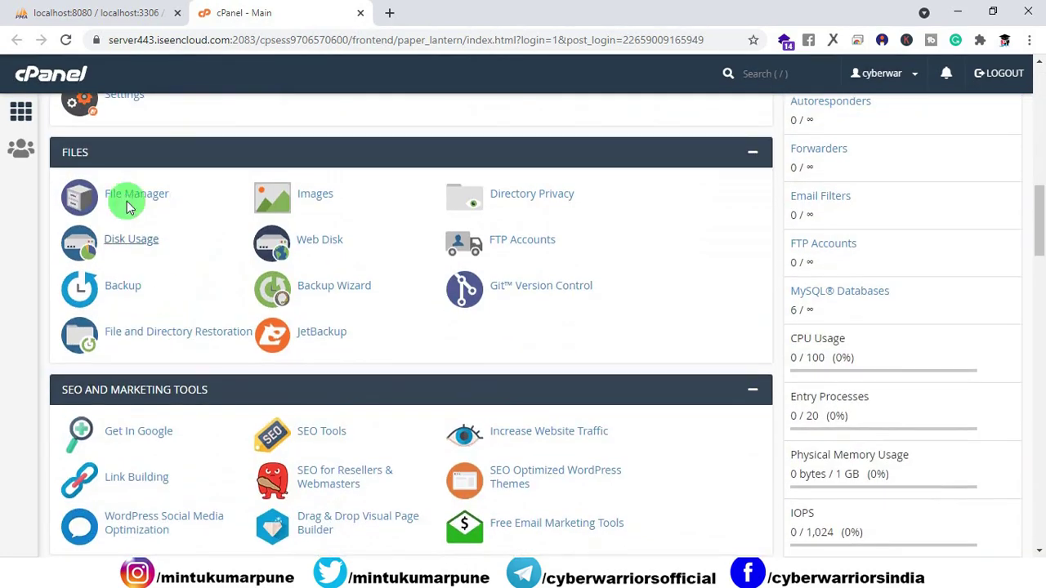
scroll(218, 443, "down", 4)
scroll(511, 387, "up", 2)
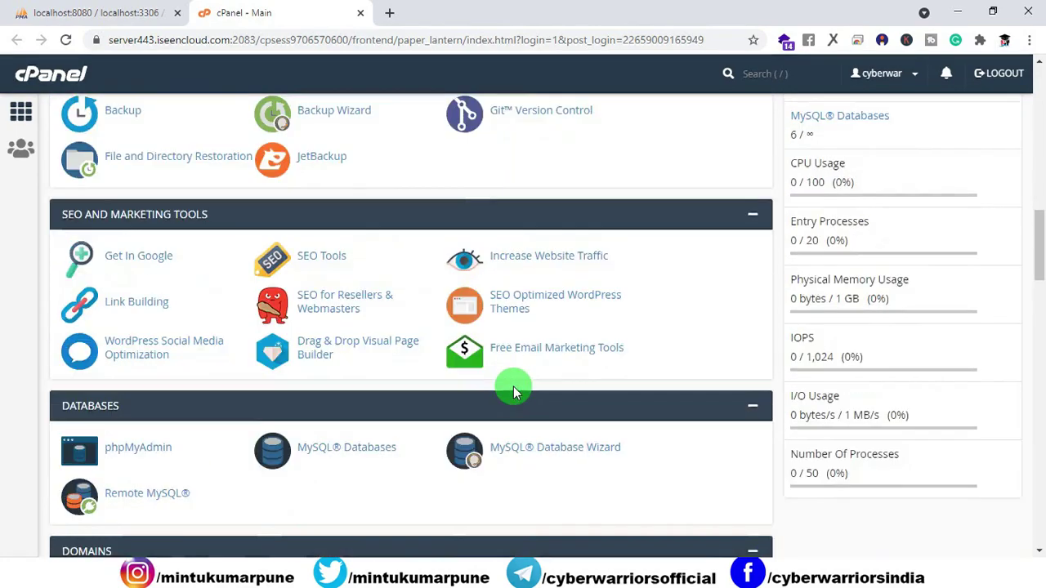
scroll(513, 392, "up", 1)
scroll(511, 389, "up", 4)
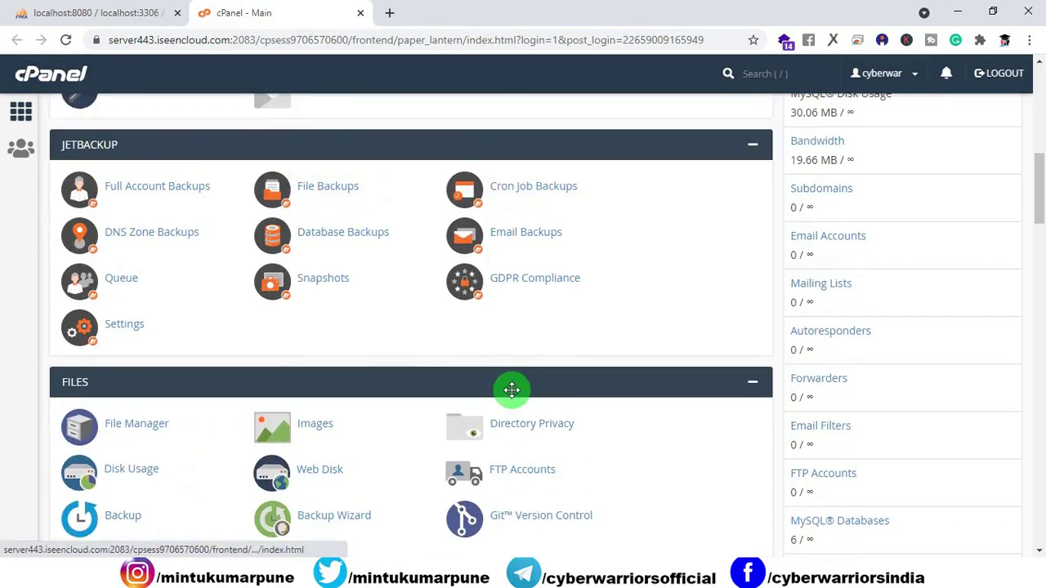
scroll(511, 389, "up", 3)
scroll(511, 389, "up", 5)
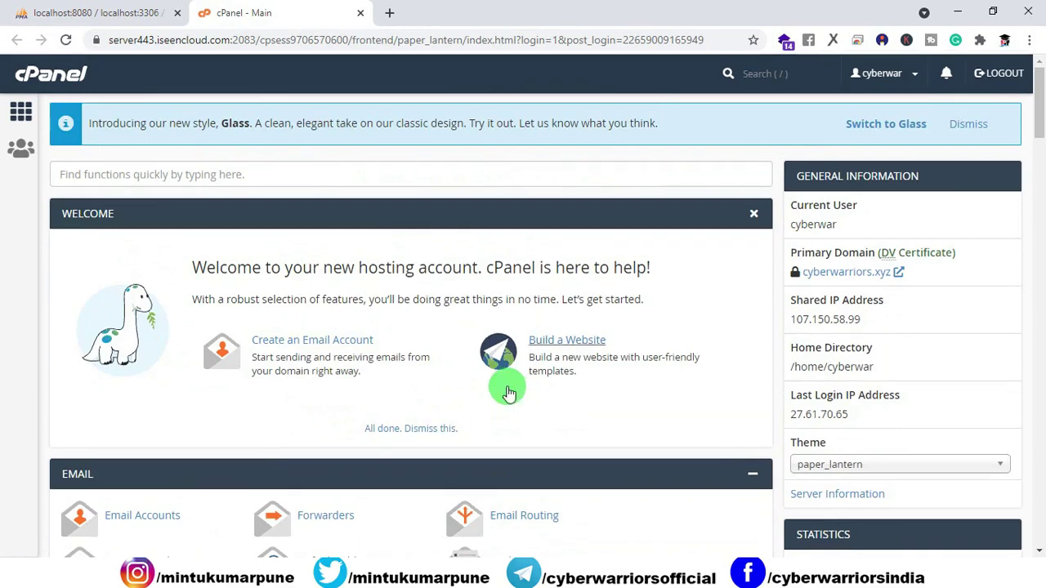
scroll(513, 378, "down", 8)
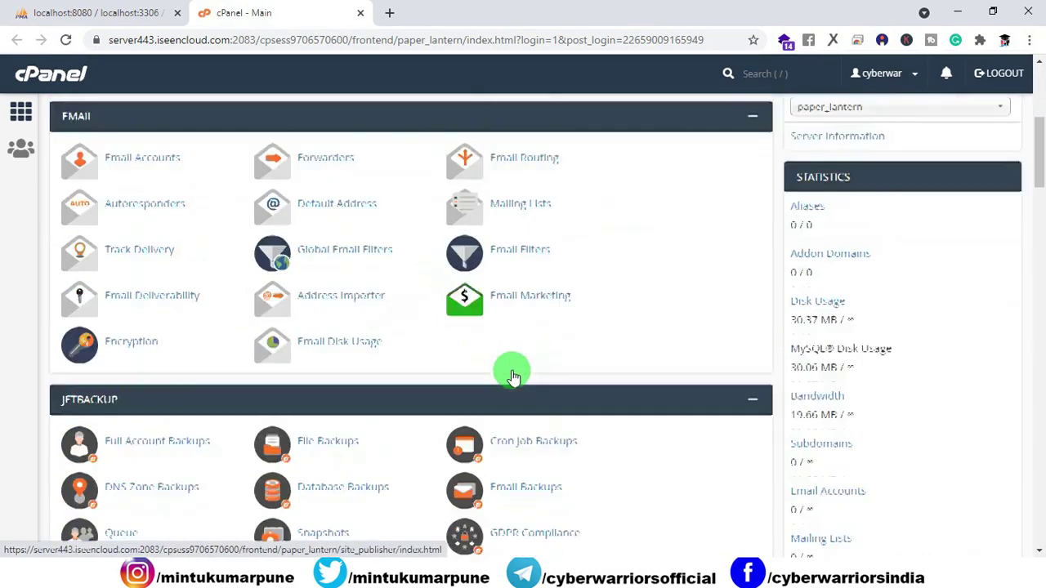
scroll(114, 380, "down", 1)
scroll(65, 374, "up", 1)
scroll(70, 374, "down", 1)
scroll(115, 370, "up", 1)
scroll(114, 370, "down", 2)
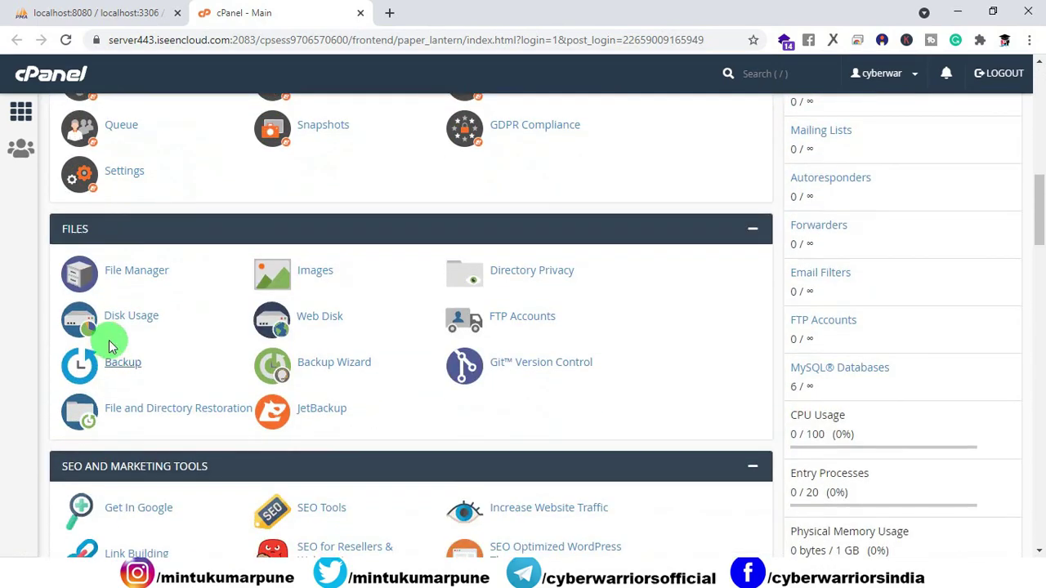
left_click(136, 278)
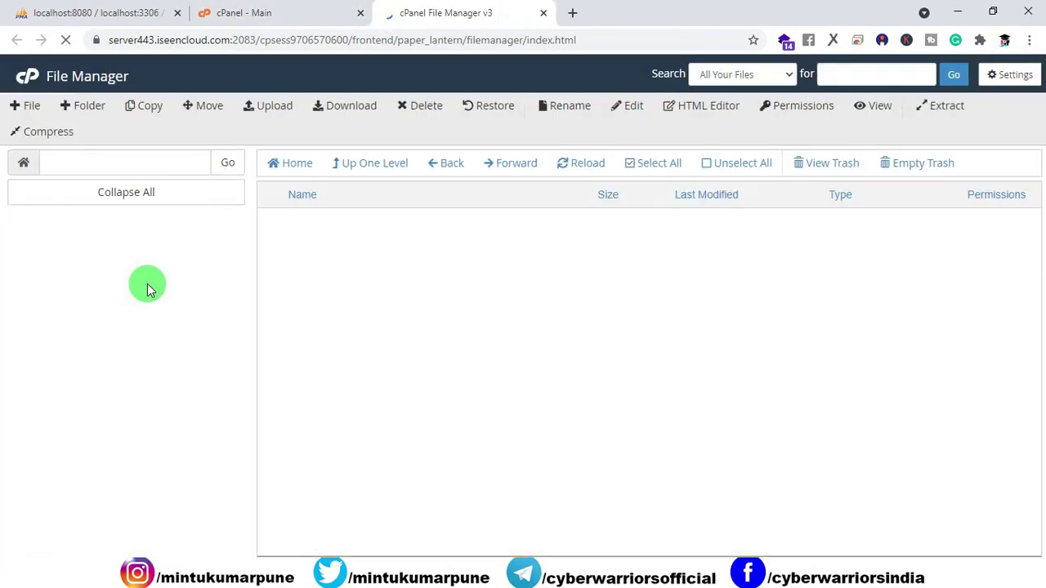
- Show the public_html folder's contents in File Manager, after glancing at the local car1 folder
left_click_drag(250, 264, 247, 376)
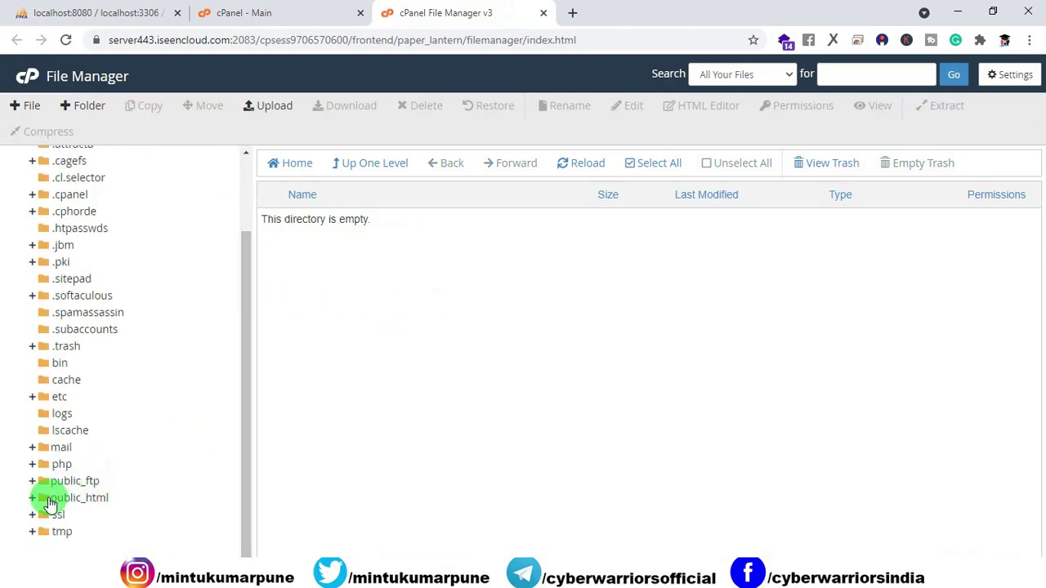
left_click(62, 500)
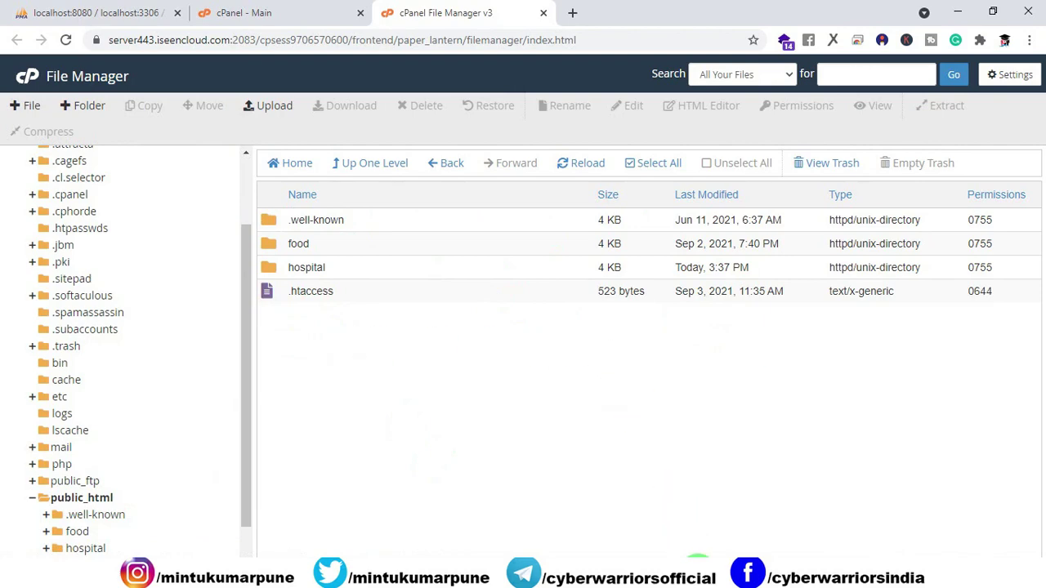
left_click(697, 565)
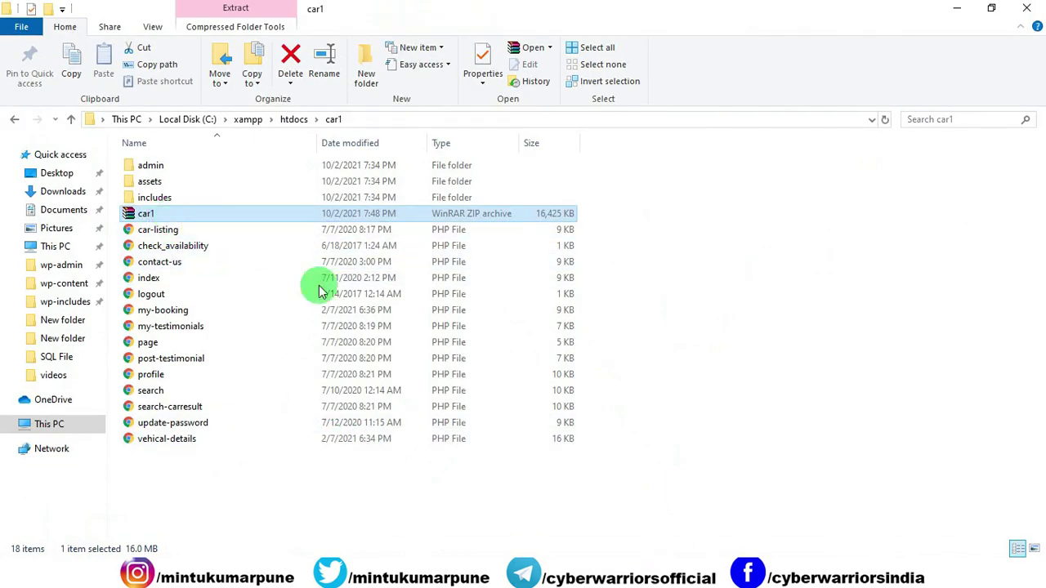
mouse_move(733, 572)
left_click(627, 494)
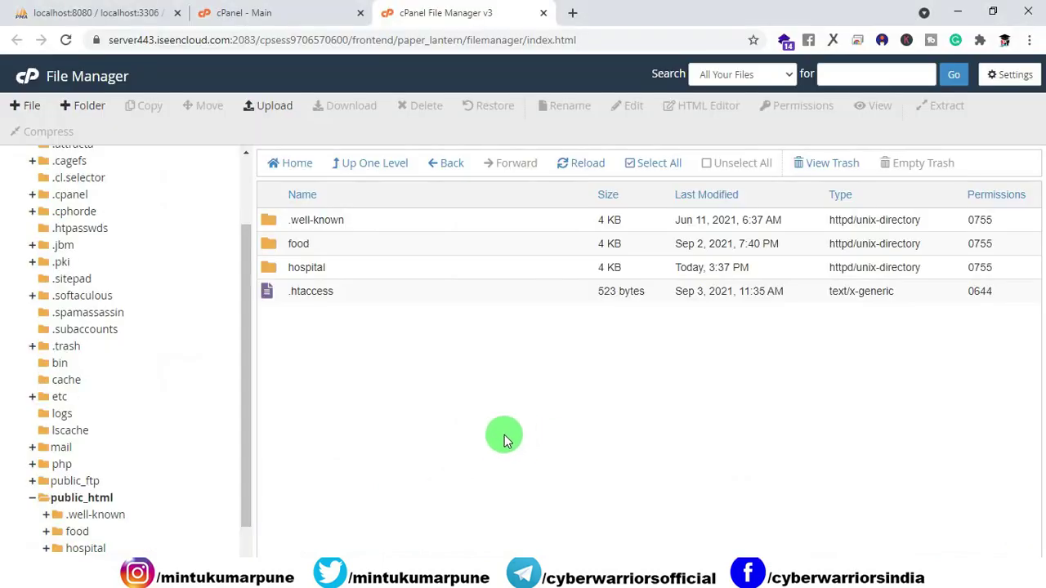
- Upload car1.zip from the local car1 folder into public_html
left_click(270, 107)
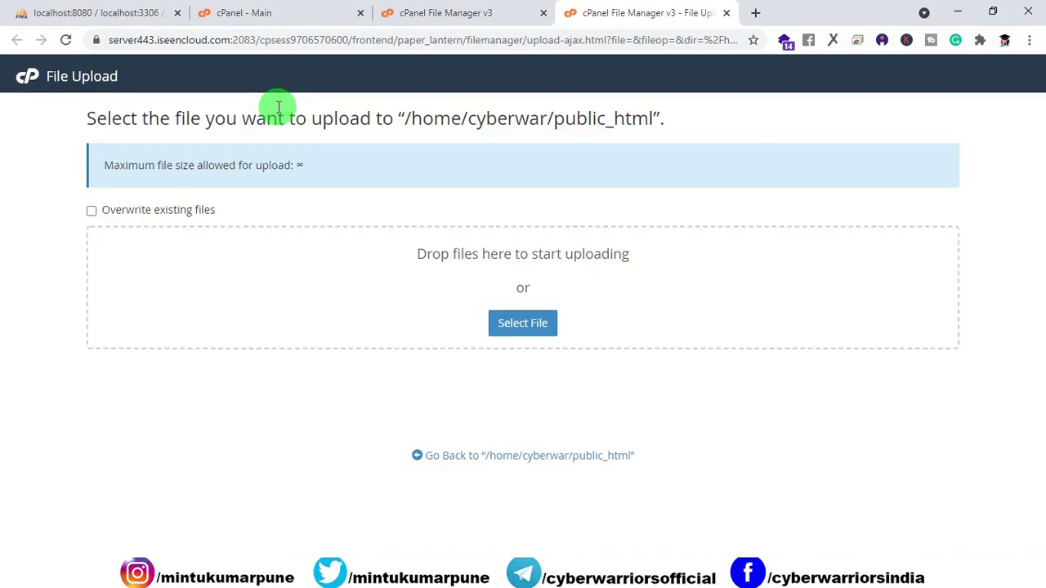
left_click(694, 573)
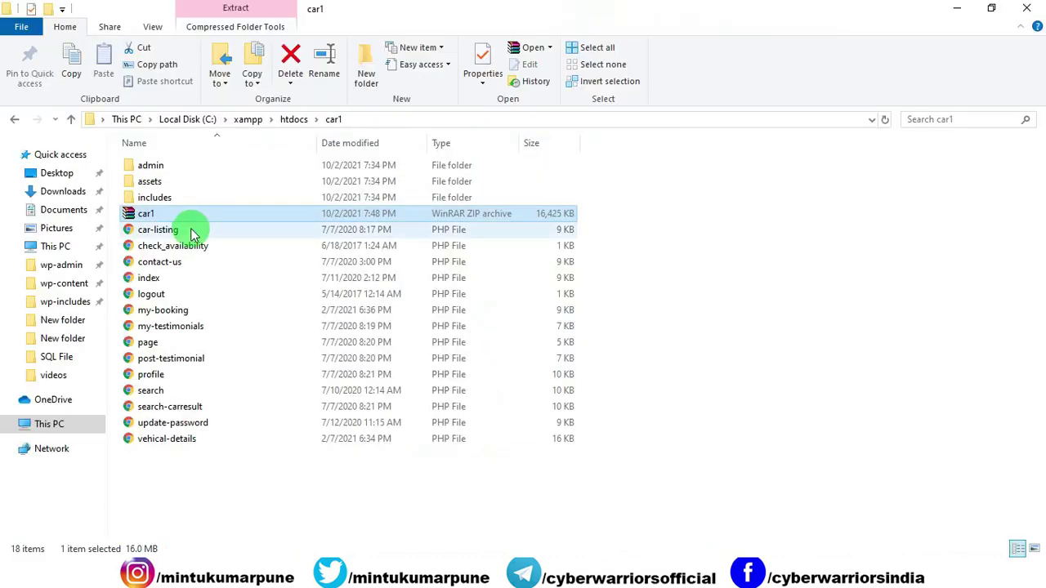
left_click_drag(215, 221, 523, 287)
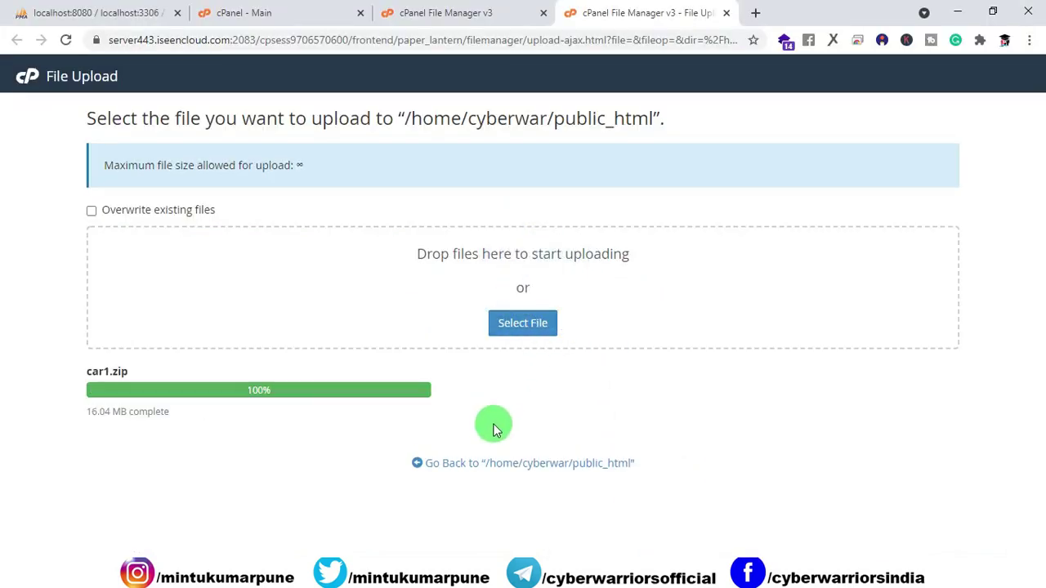
left_click(725, 13)
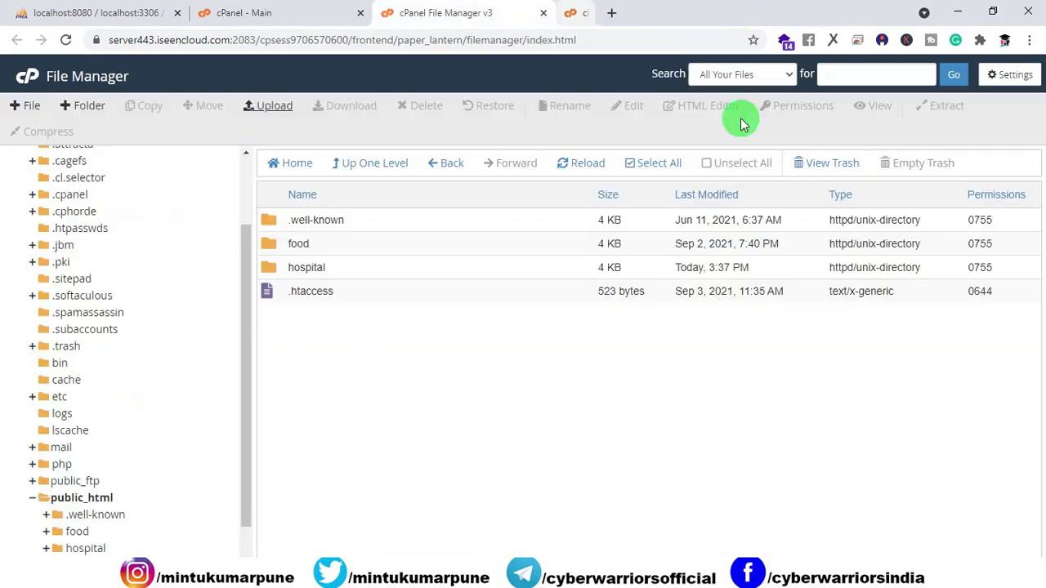
left_click(576, 167)
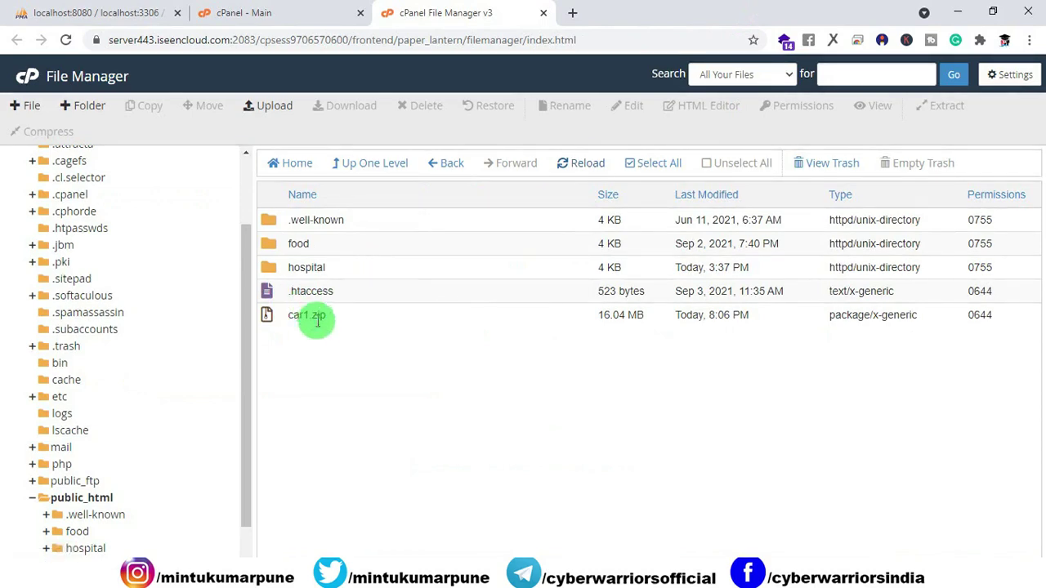
- Reload public_html and bring up the actions menu for the uploaded car1.zip
left_click(300, 317)
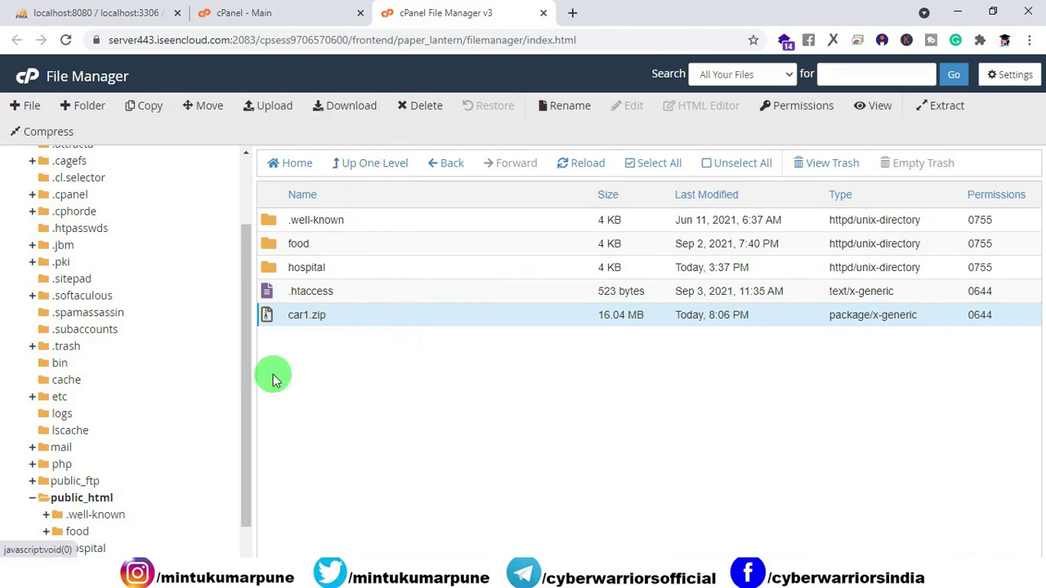
left_click(82, 499)
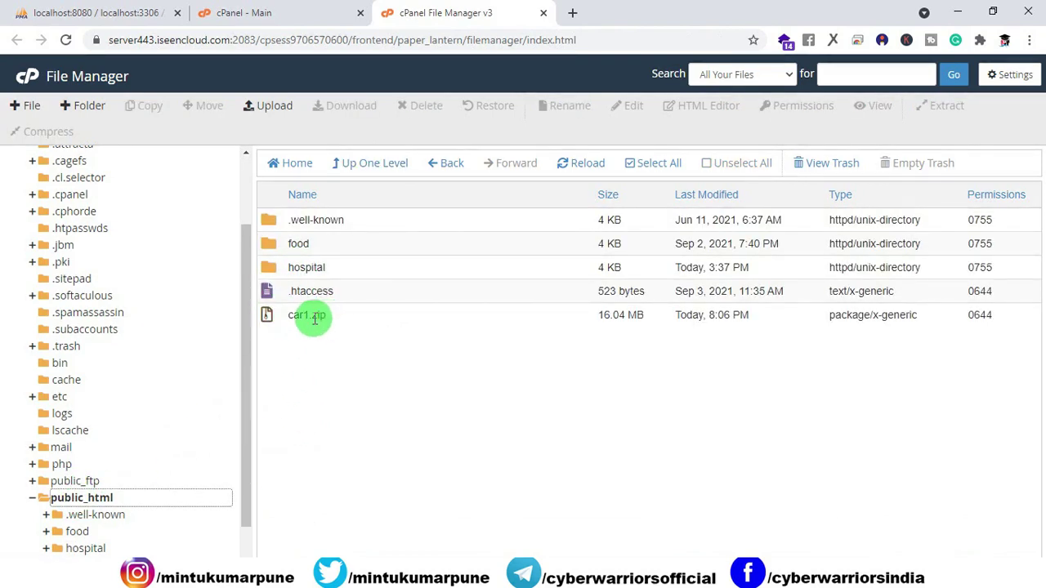
right_click(315, 317)
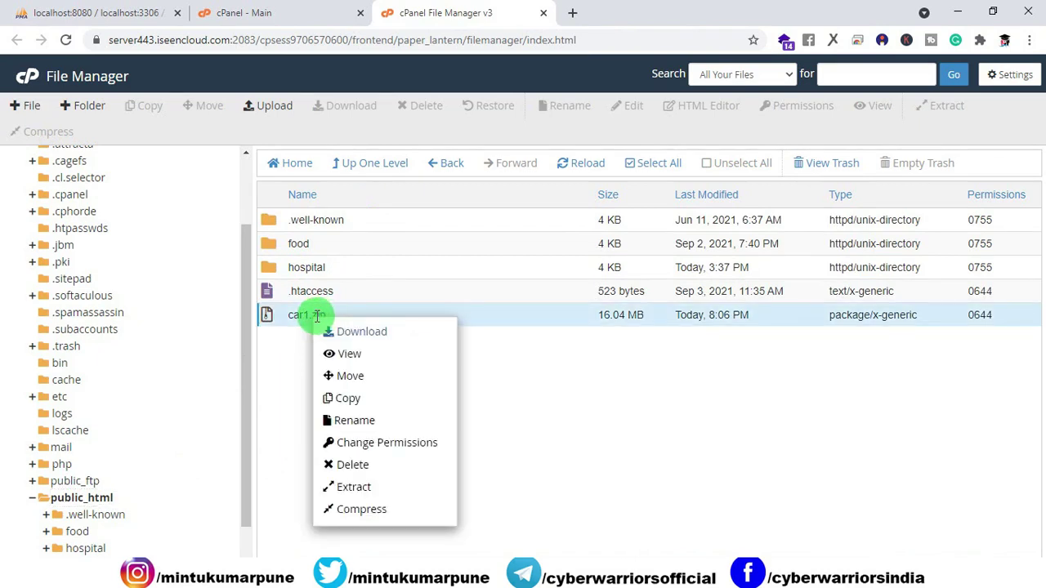
- Extract car1.zip into public_html and reload the listing to show admin, assets and includes
left_click(356, 490)
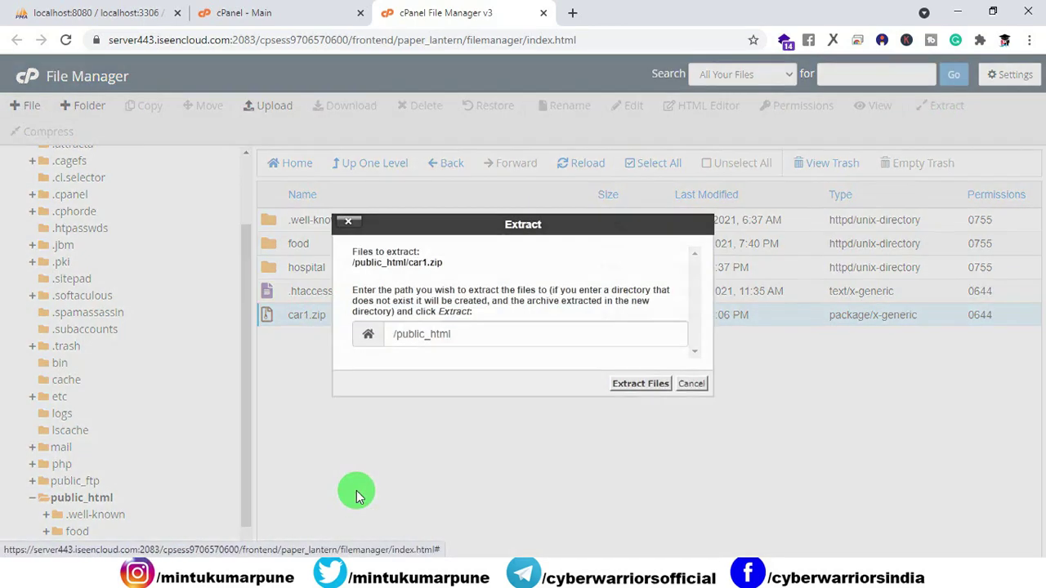
left_click(632, 384)
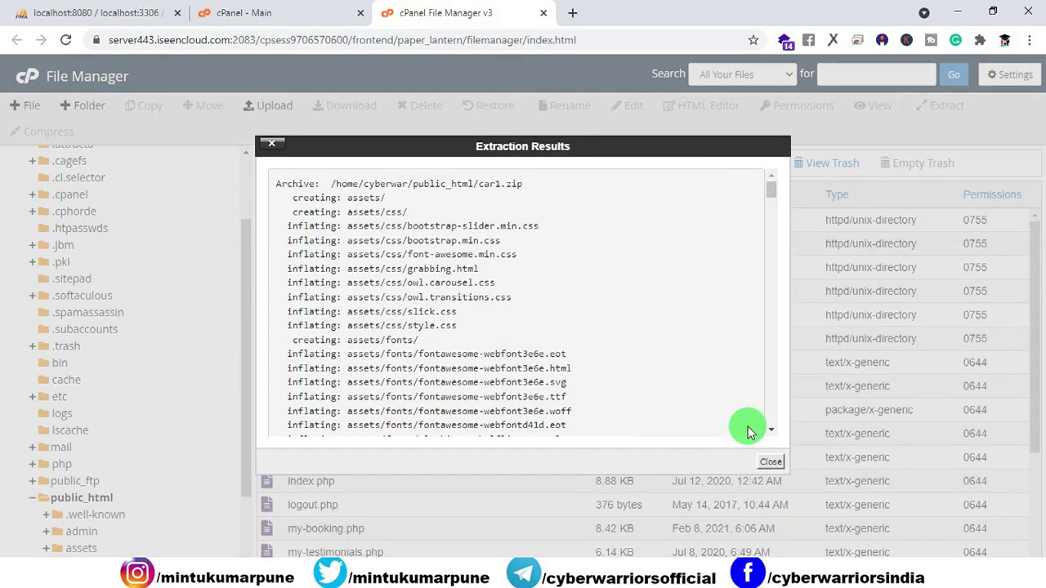
left_click(772, 464)
scroll(530, 400, "down", 2)
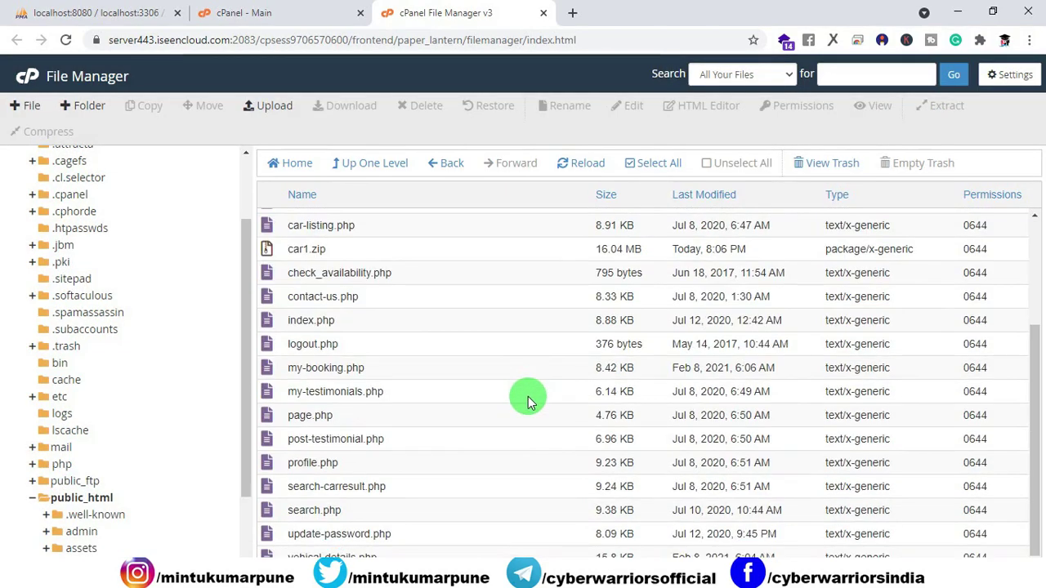
scroll(527, 400, "up", 2)
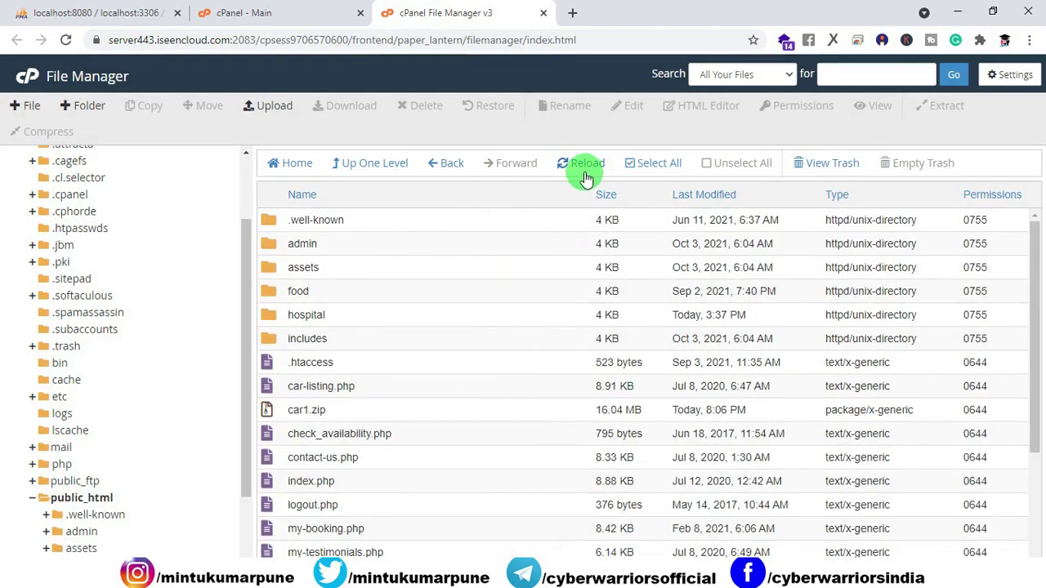
left_click(580, 163)
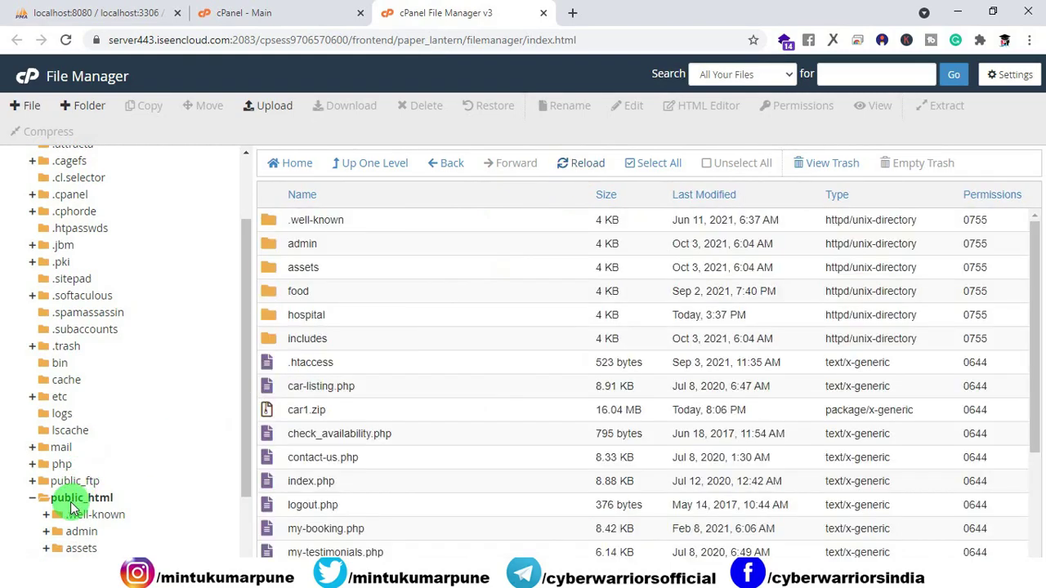
left_click(71, 502)
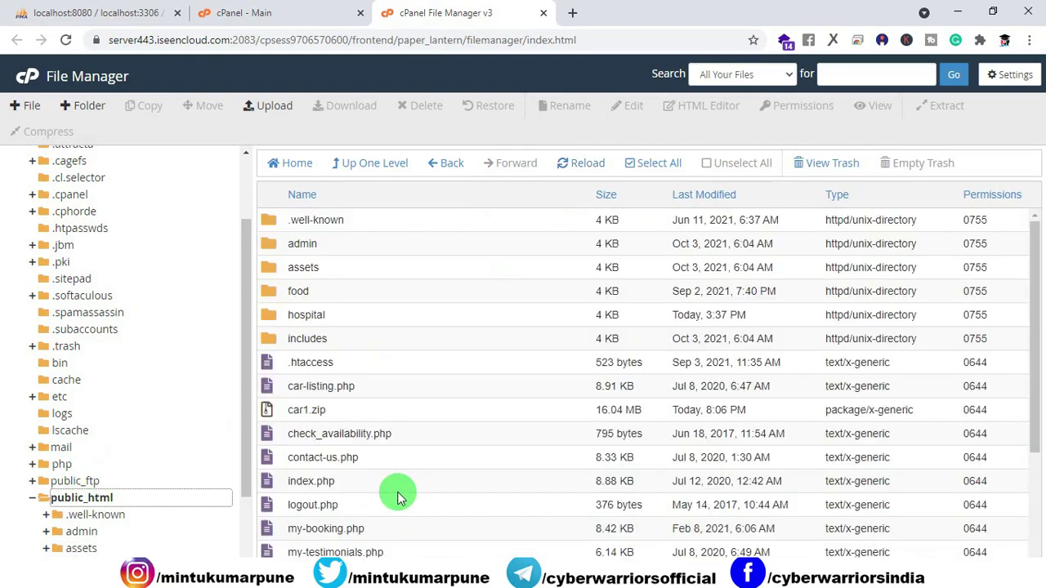
scroll(398, 494, "down", 2)
scroll(397, 490, "up", 2)
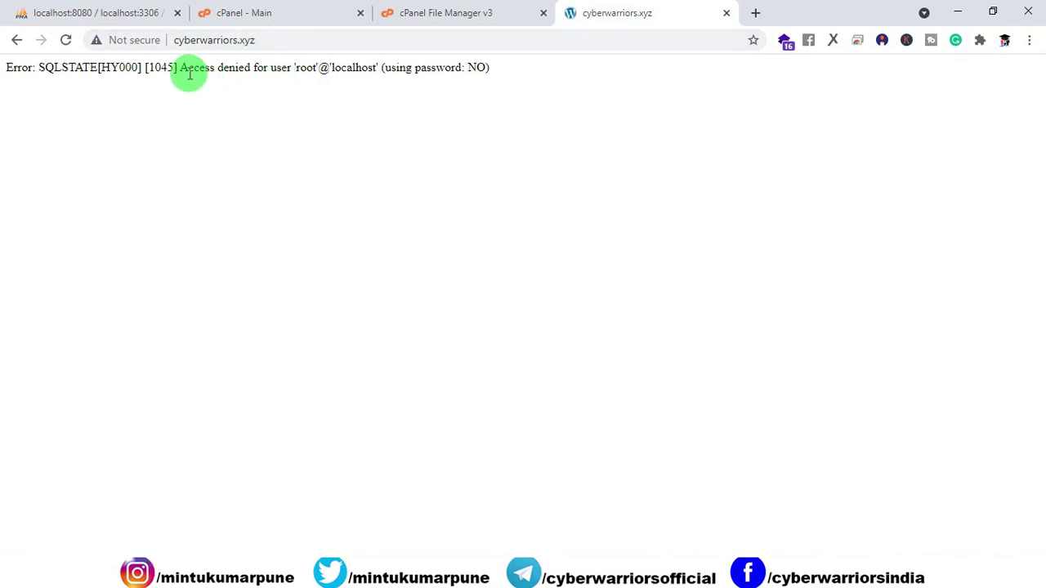
- Recheck the cyberwarriors.xyz database access-denied error after reloading, then return to File Manager
left_click_drag(180, 67, 381, 105)
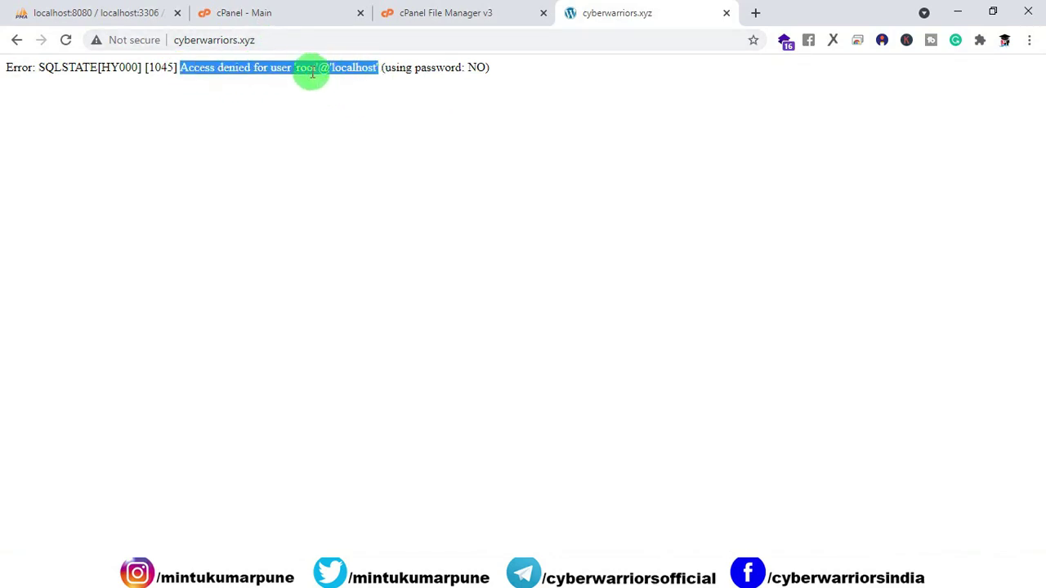
left_click(357, 67)
left_click_drag(488, 67, 415, 69)
left_click(331, 151)
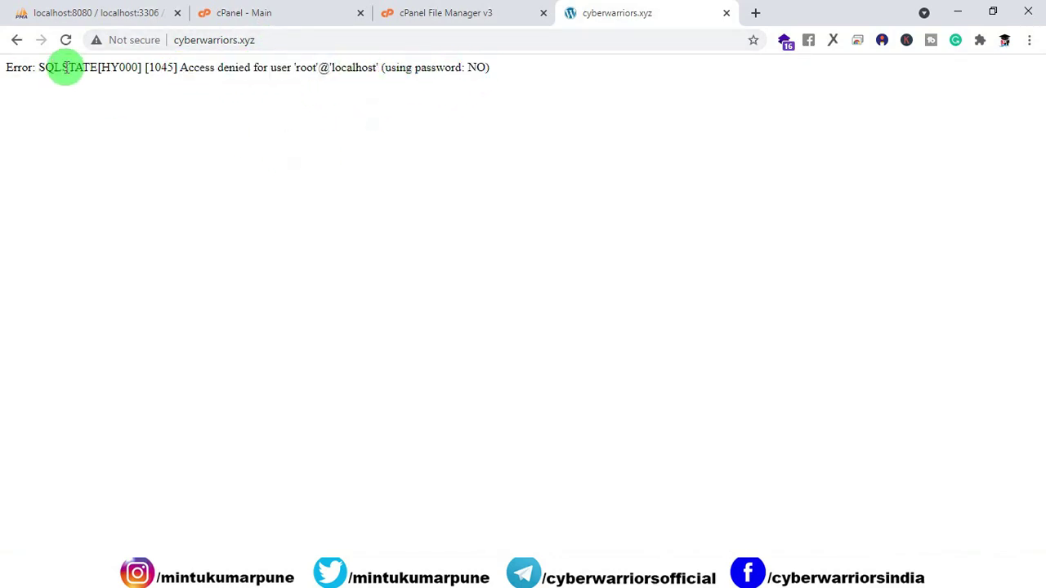
left_click(66, 42)
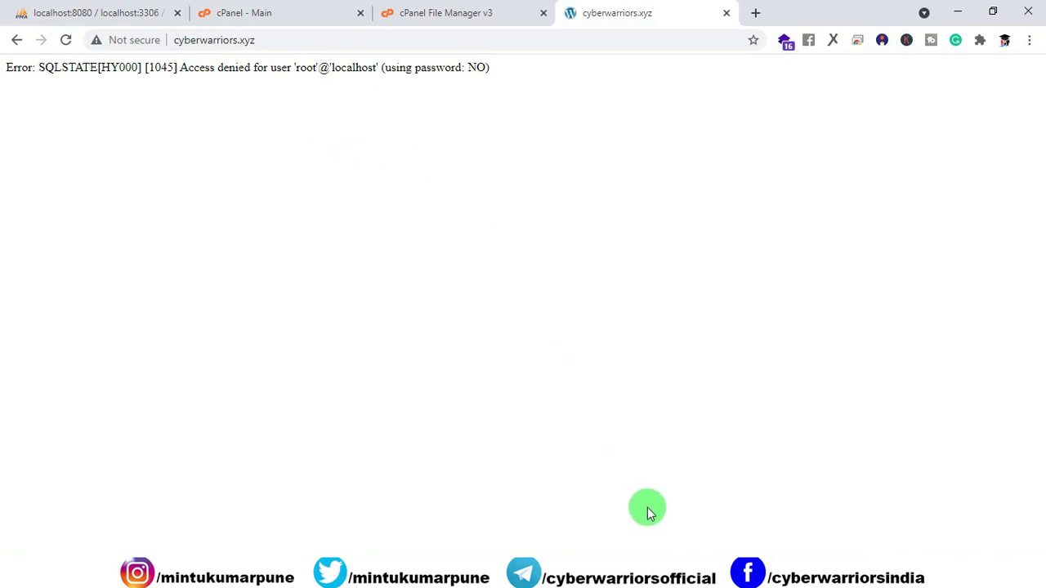
left_click(457, 18)
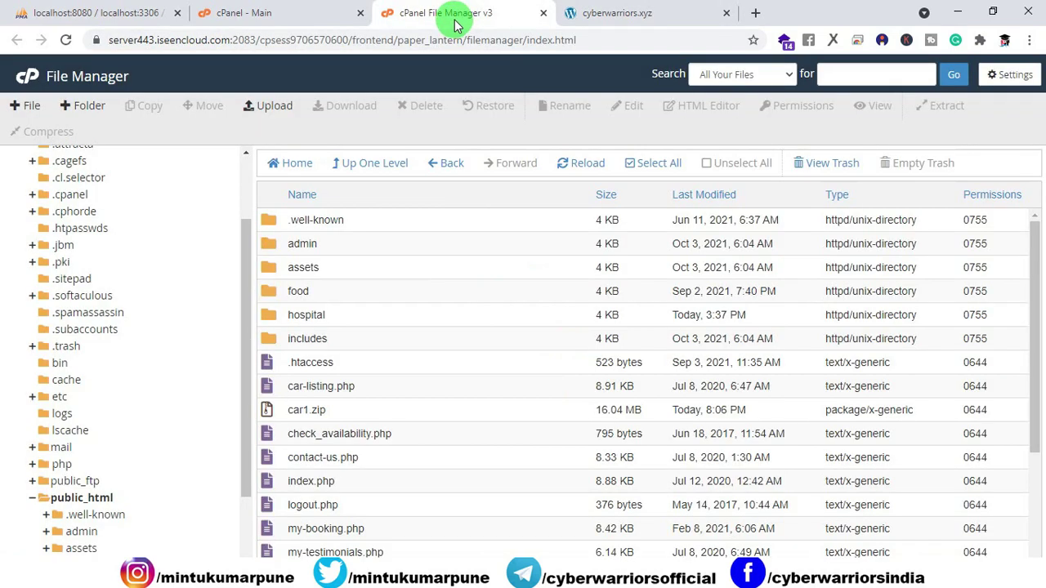
- Open MySQL Databases from the Databases section of the cPanel main page
left_click(270, 13)
scroll(362, 219, "up", 10)
scroll(293, 183, "down", 10)
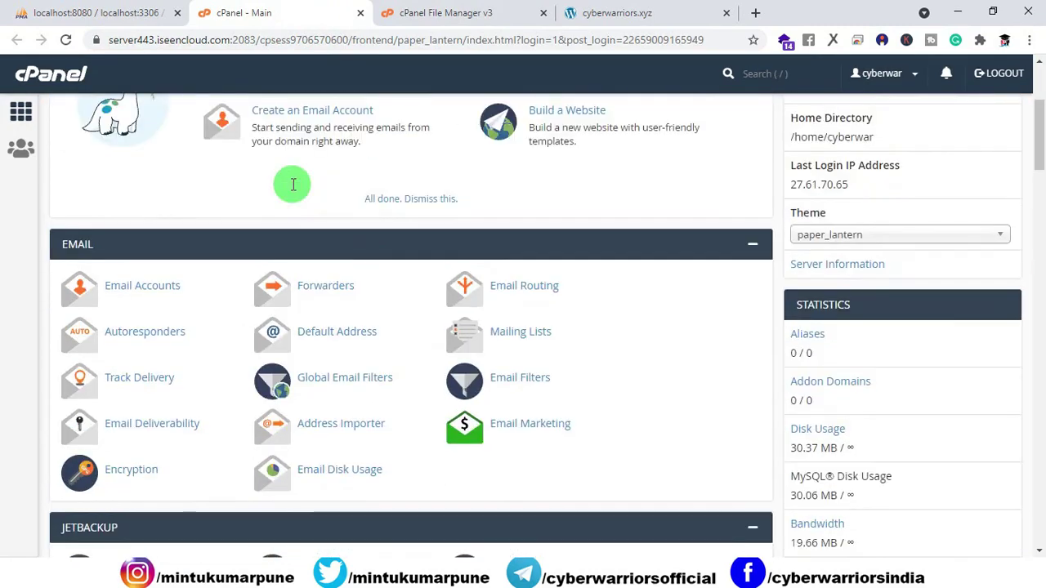
scroll(267, 189, "down", 1)
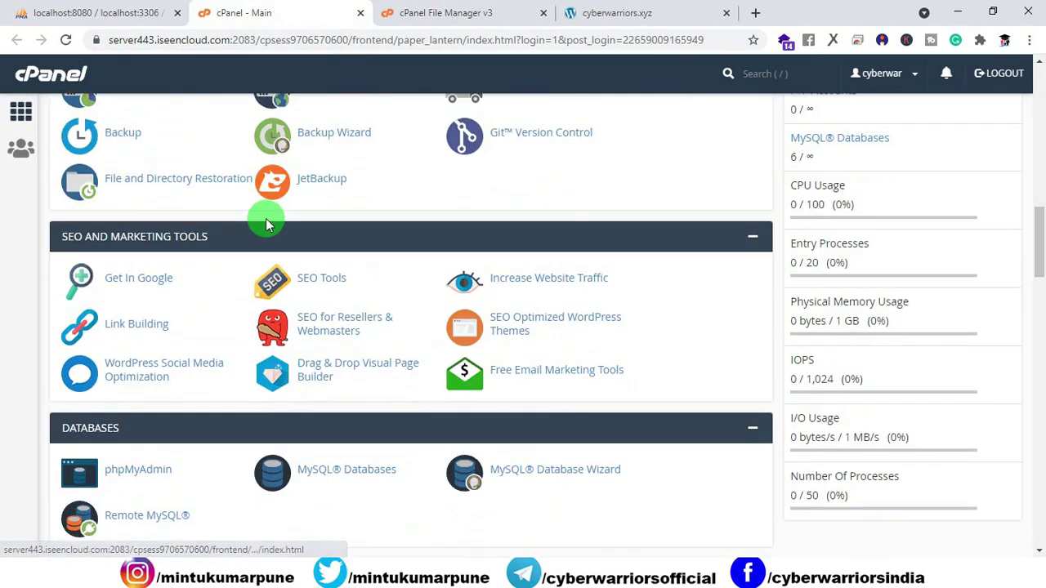
scroll(327, 285, "down", 3)
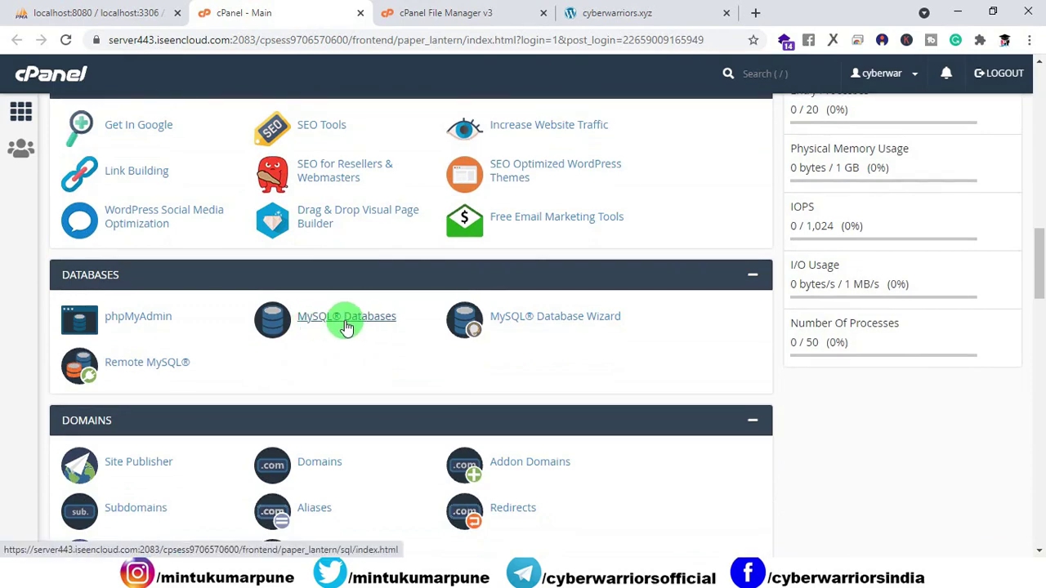
left_click(359, 325)
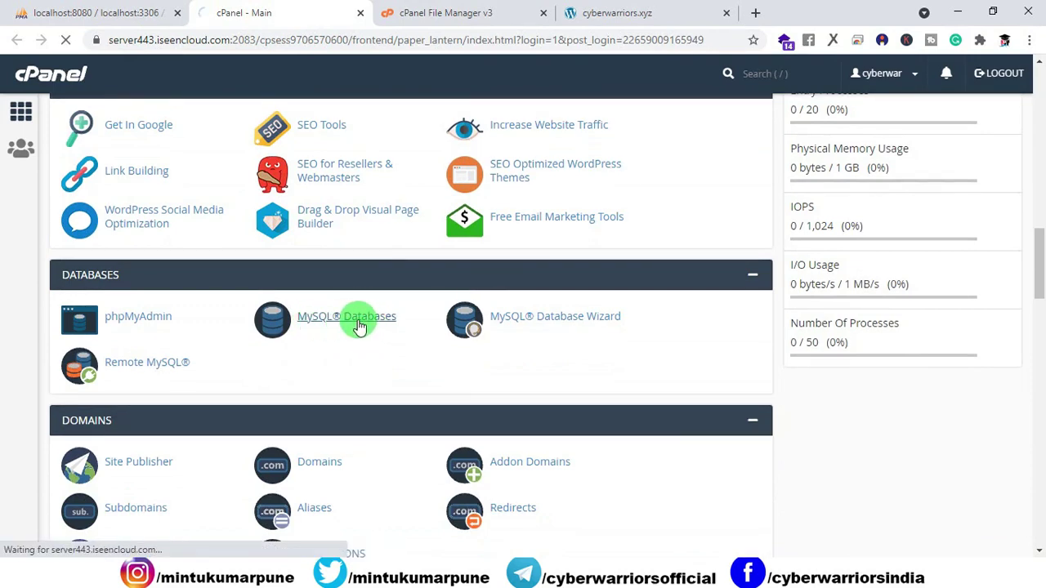
scroll(357, 319, "down", 1)
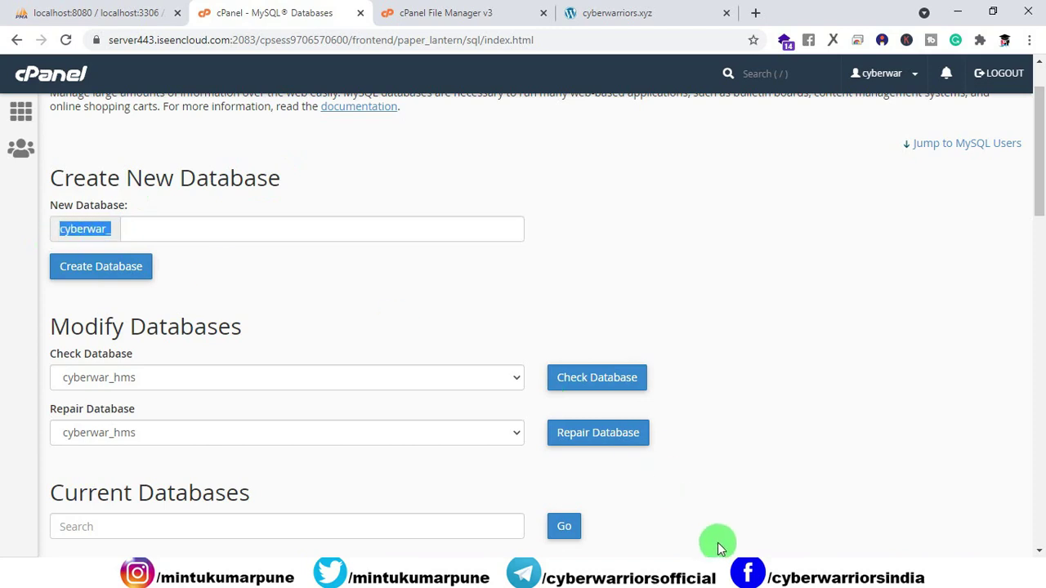
- Launch Notepad beside cPanel and note 'db name' with the cyberwar_ prefix
key("super+r")
key("Return")
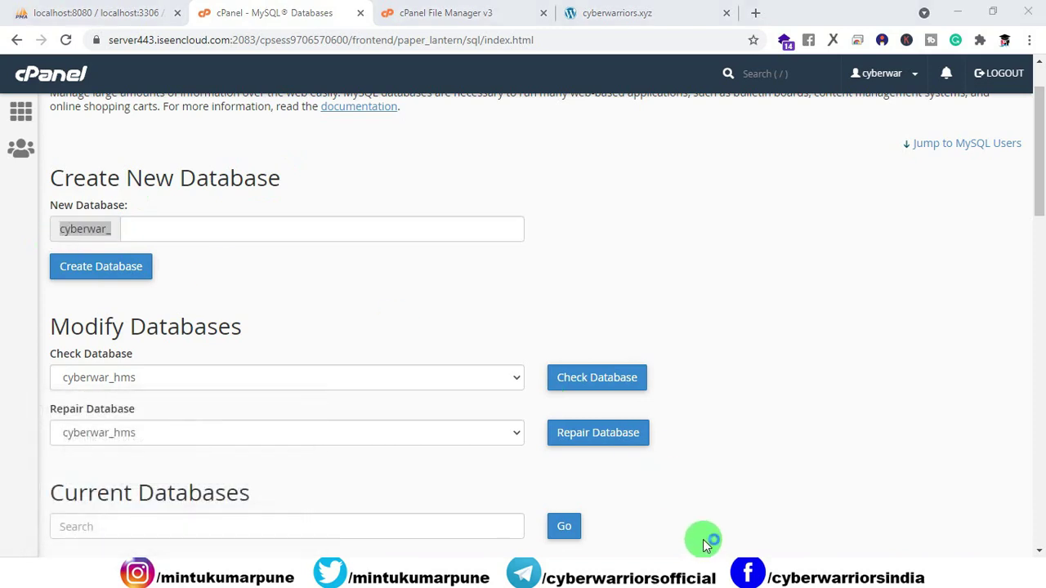
left_click_drag(499, 63, 505, 82)
left_click_drag(398, 71, 473, 126)
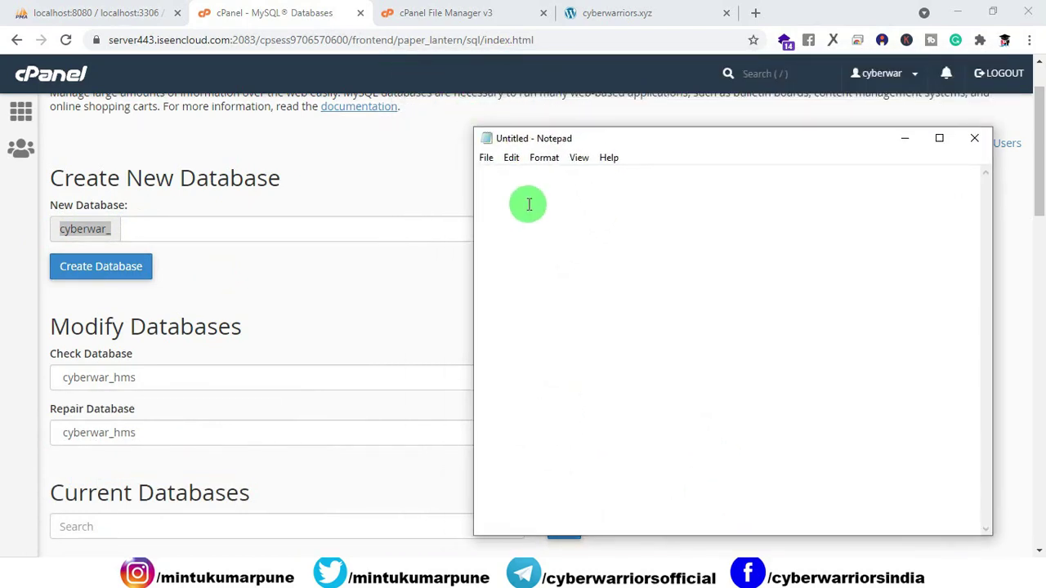
left_click(104, 232)
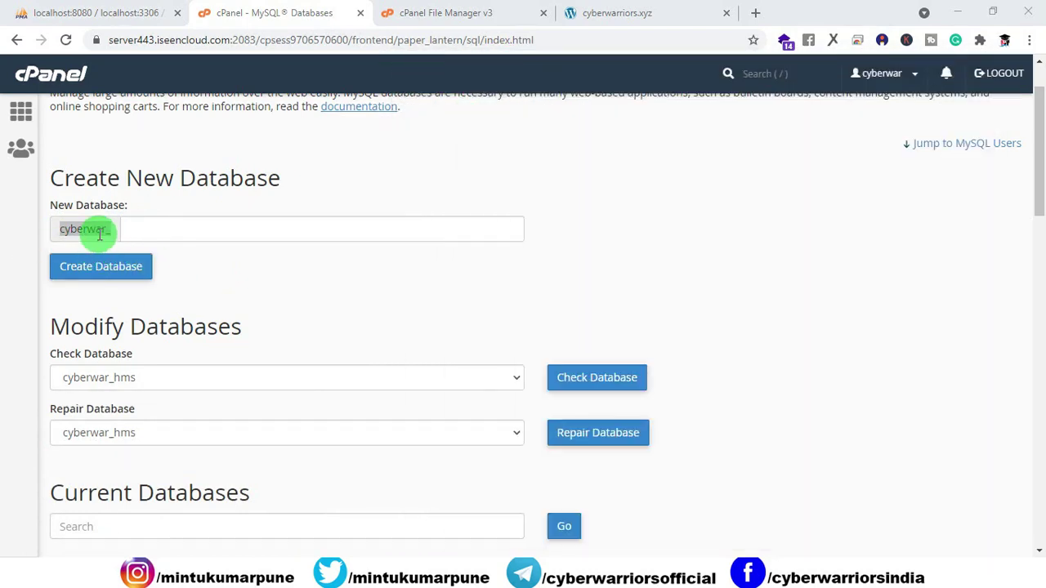
left_click(151, 232)
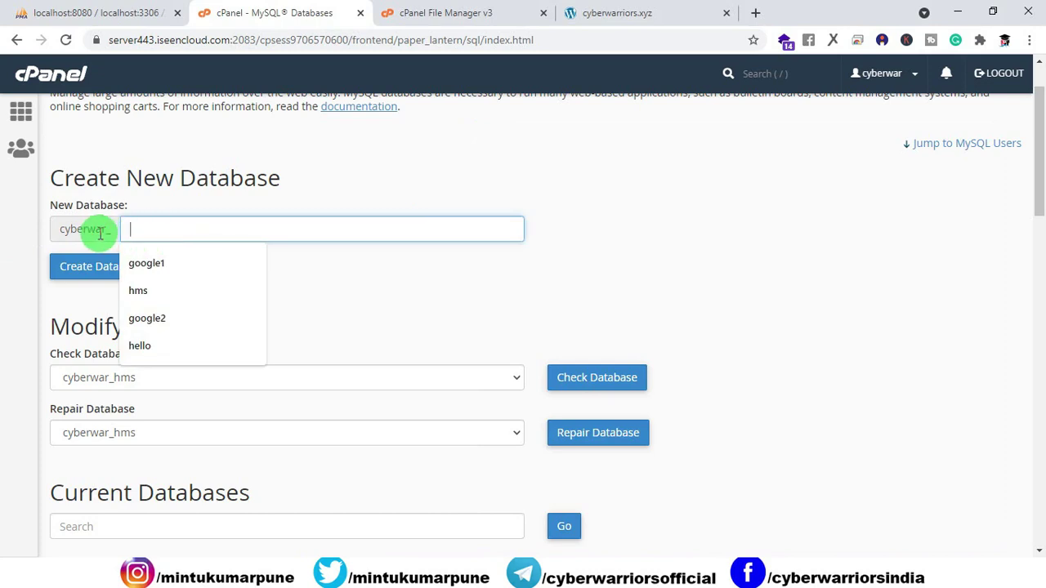
left_click_drag(111, 229, 62, 229)
left_click(769, 554)
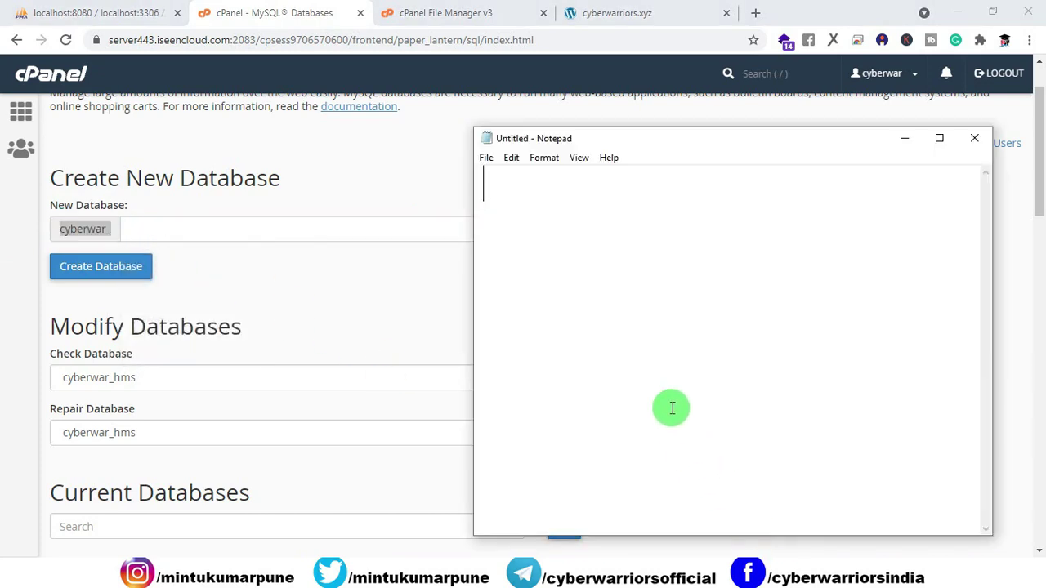
type("db  name")
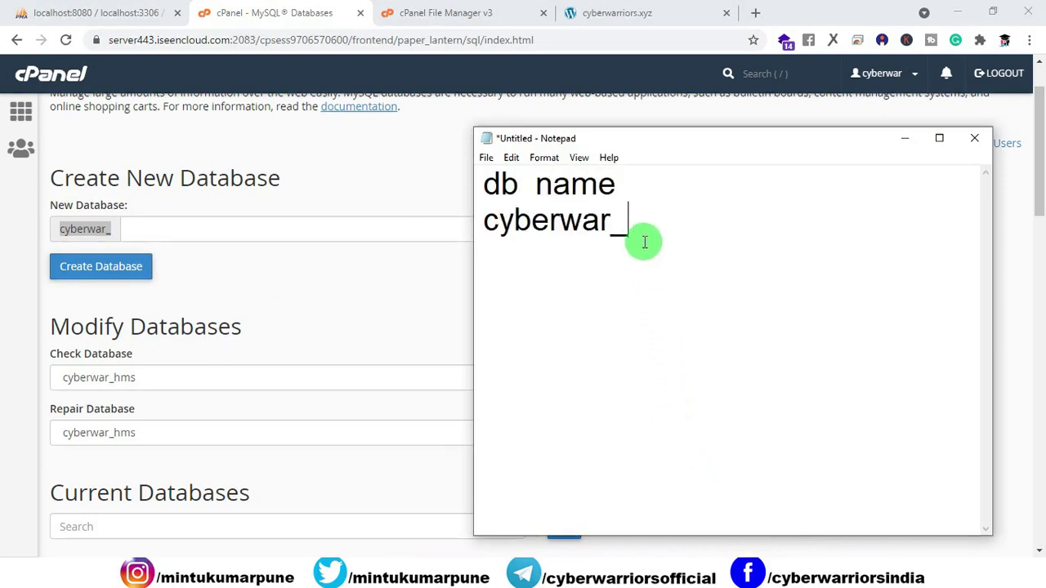
- Create the new database cyberwar_car
left_click(173, 228)
type("car")
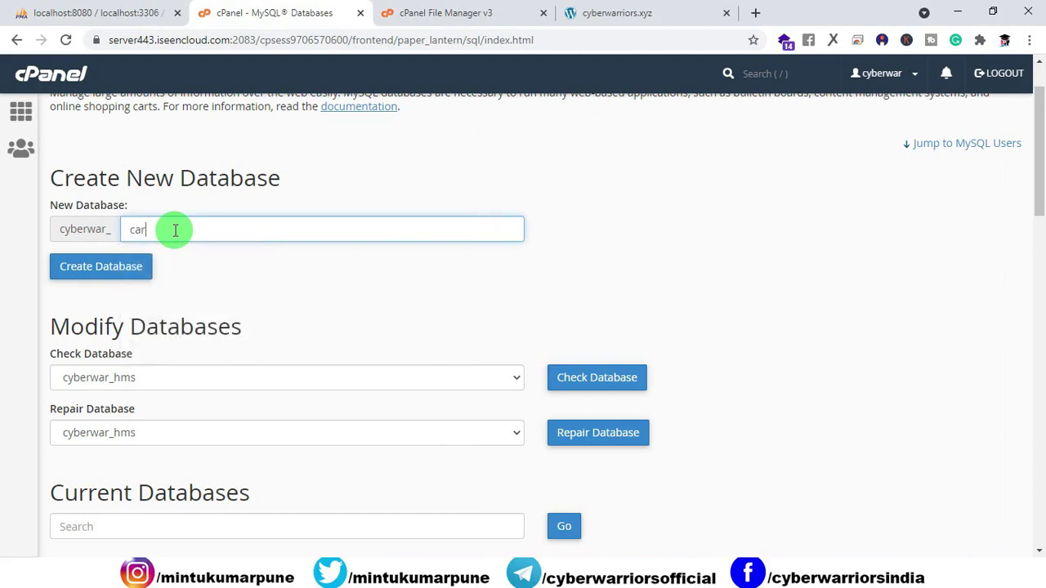
left_click(105, 275)
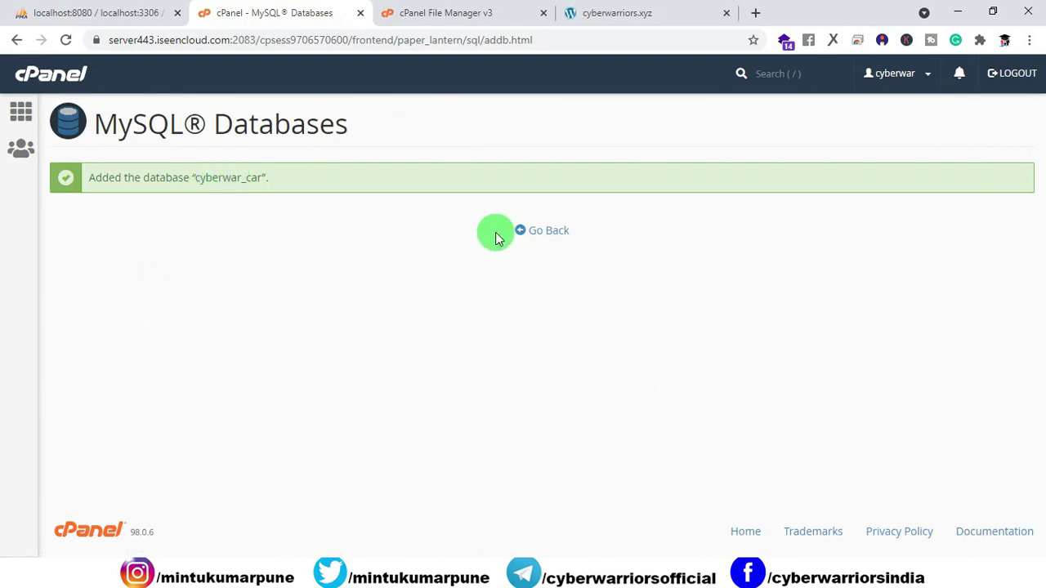
left_click(529, 235)
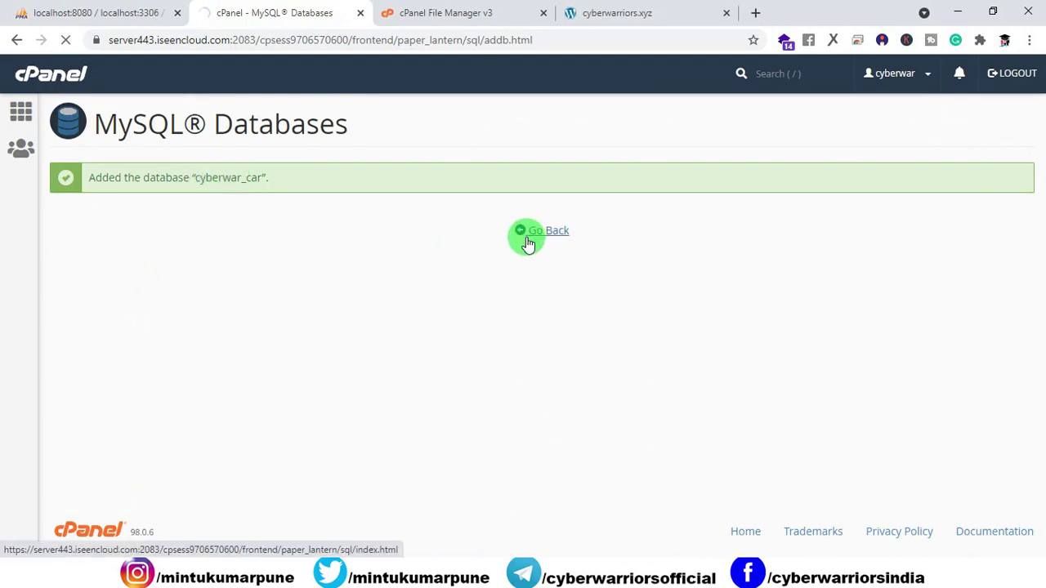
- Scroll the MySQL Databases page to review cyberwar_car and the Add New User form
scroll(278, 356, "down", 4)
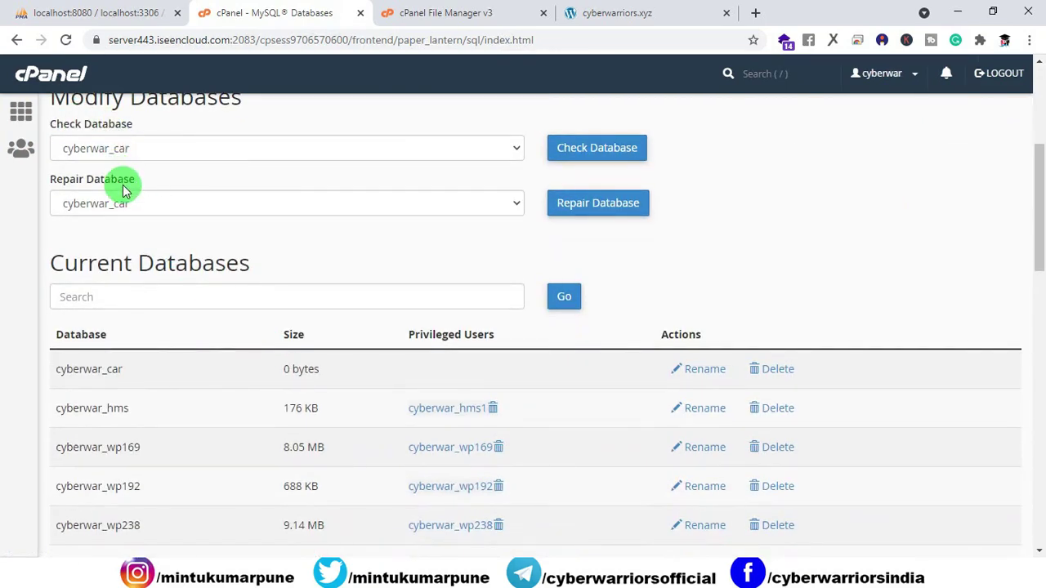
scroll(175, 206, "down", 2)
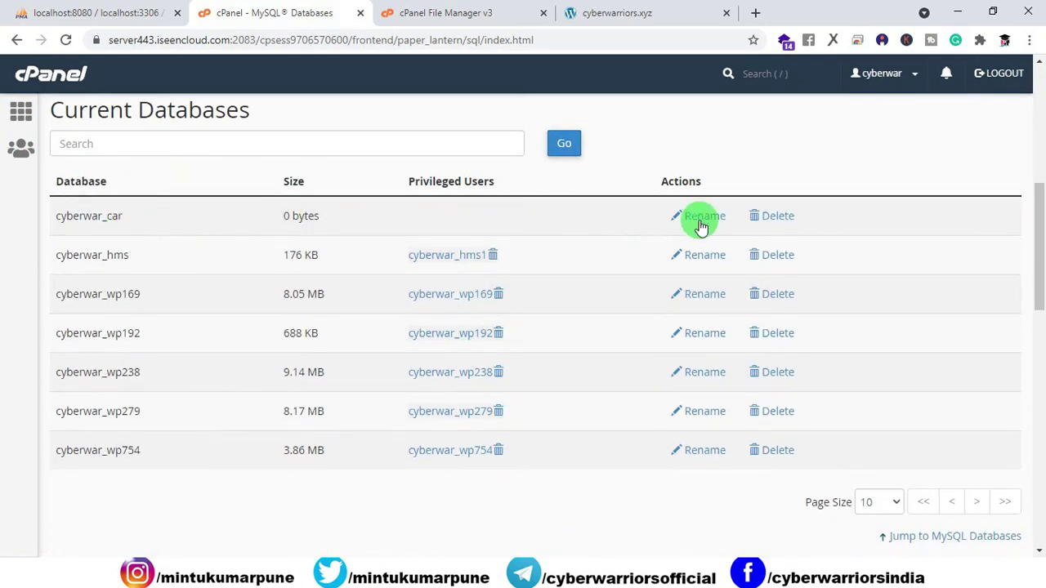
scroll(170, 233, "down", 2)
scroll(170, 228, "down", 3)
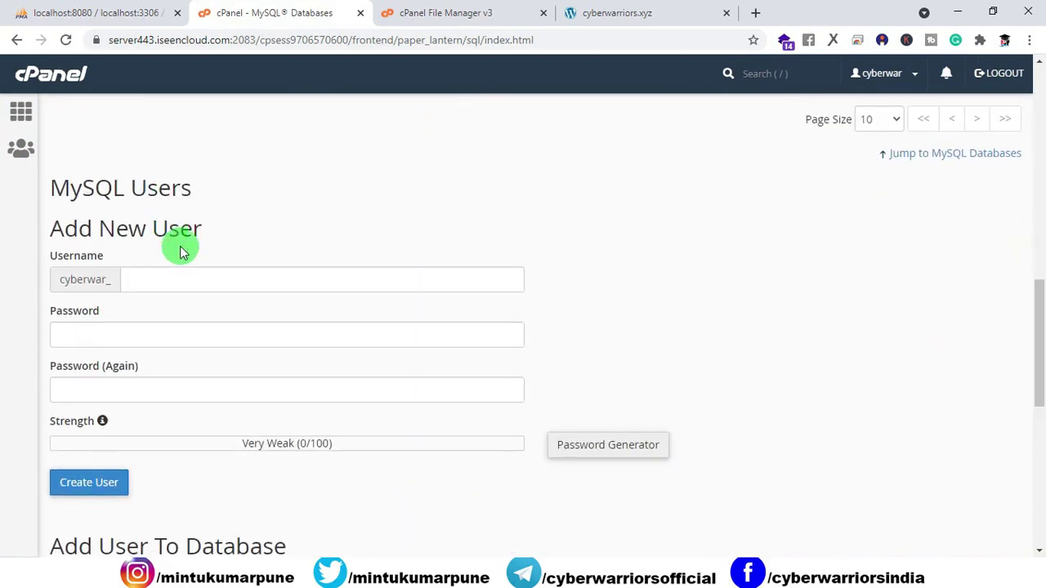
left_click_drag(110, 229, 207, 236)
left_click_drag(51, 228, 103, 205)
left_click(261, 240)
left_click_drag(58, 262, 49, 258)
- Update the Notepad notes to cyberwar_car with a 'Username' line below
left_click(791, 572)
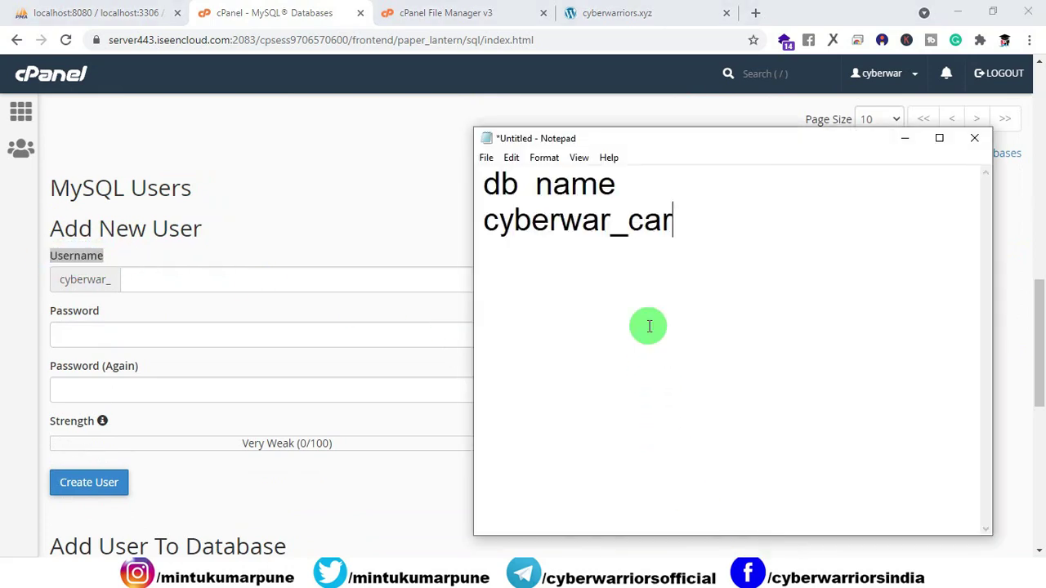
left_click_drag(628, 222, 459, 229)
left_click_drag(675, 222, 611, 222)
left_click(395, 216)
scroll(392, 224, "up", 4)
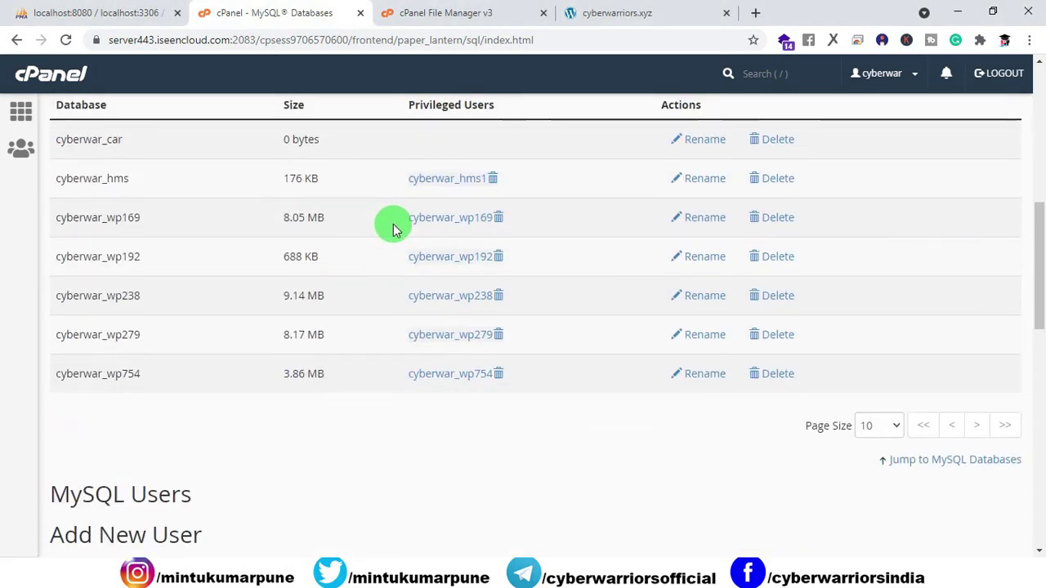
scroll(344, 237, "up", 2)
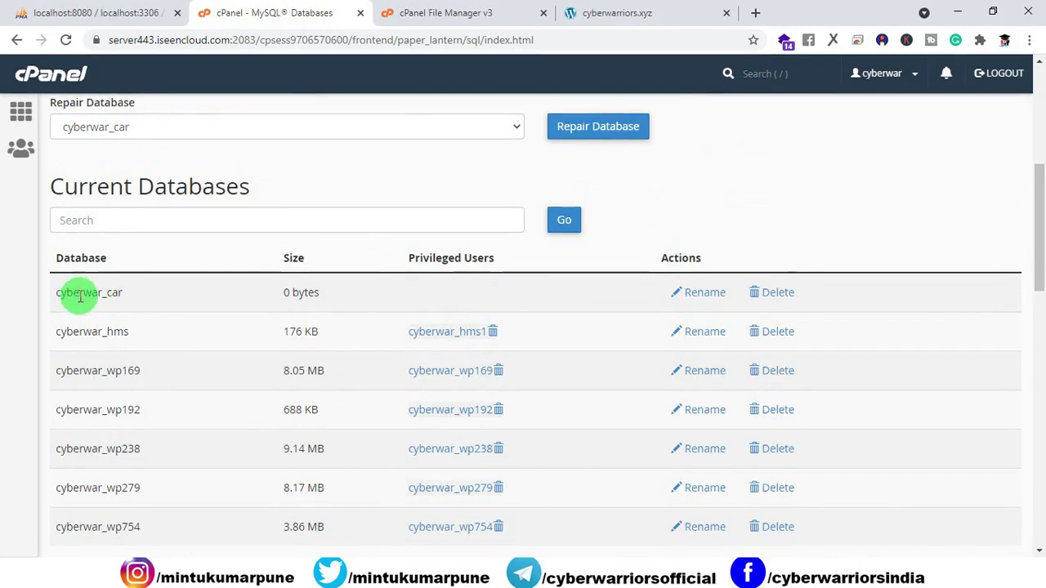
left_click(777, 547)
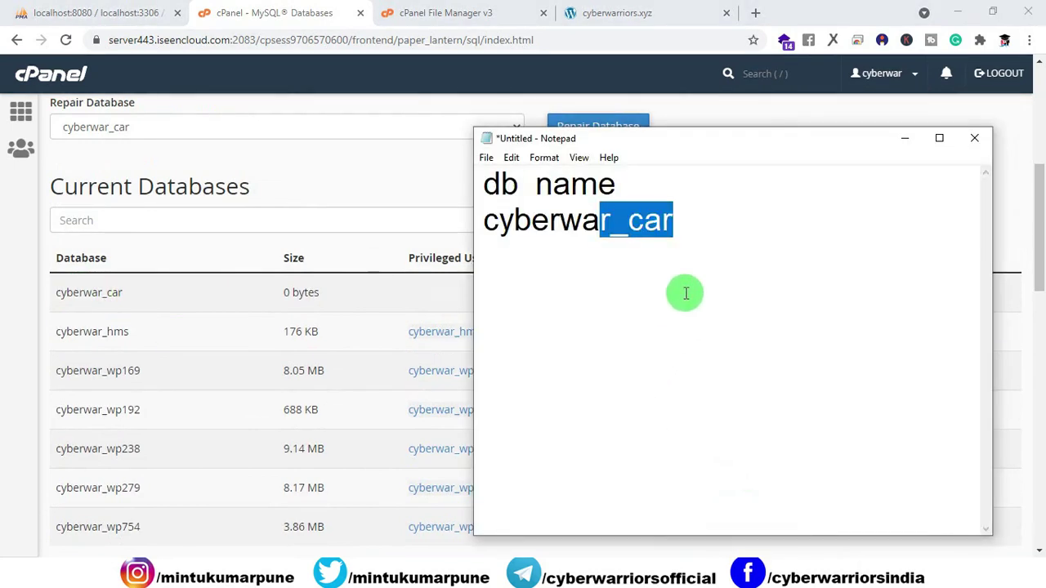
left_click(732, 330)
key("Return")
key("Return")
type("Username")
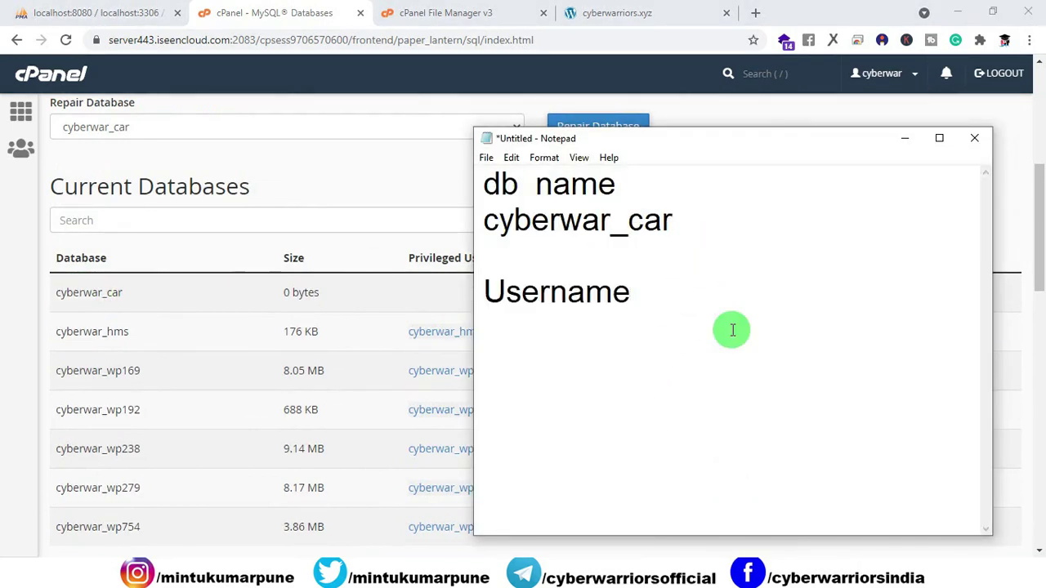
- Return to Add New User and focus the username field after the cyberwar_ prefix
left_click(351, 218)
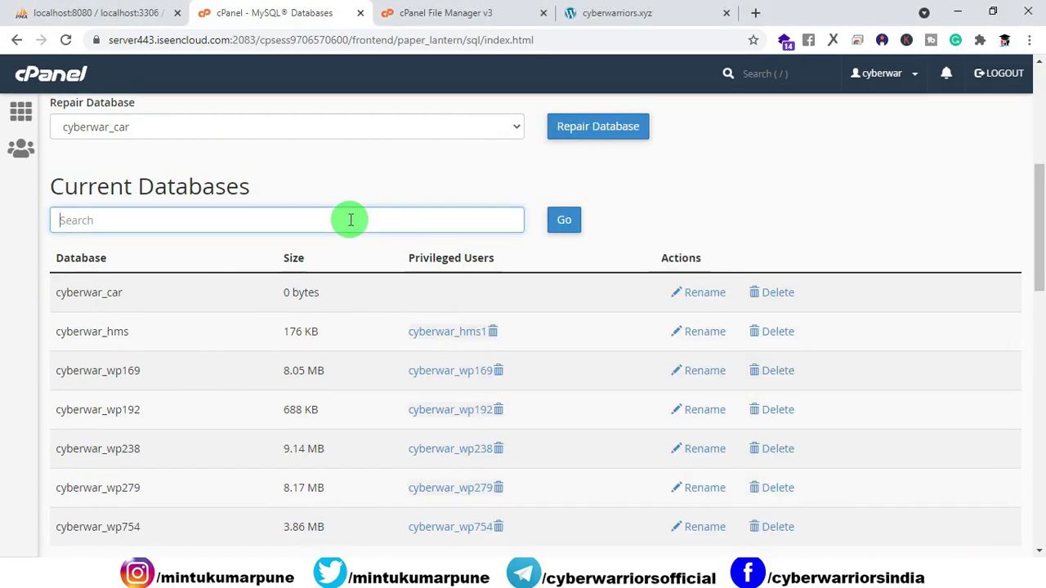
scroll(351, 217, "down", 10)
double_click(70, 202)
left_click(140, 202)
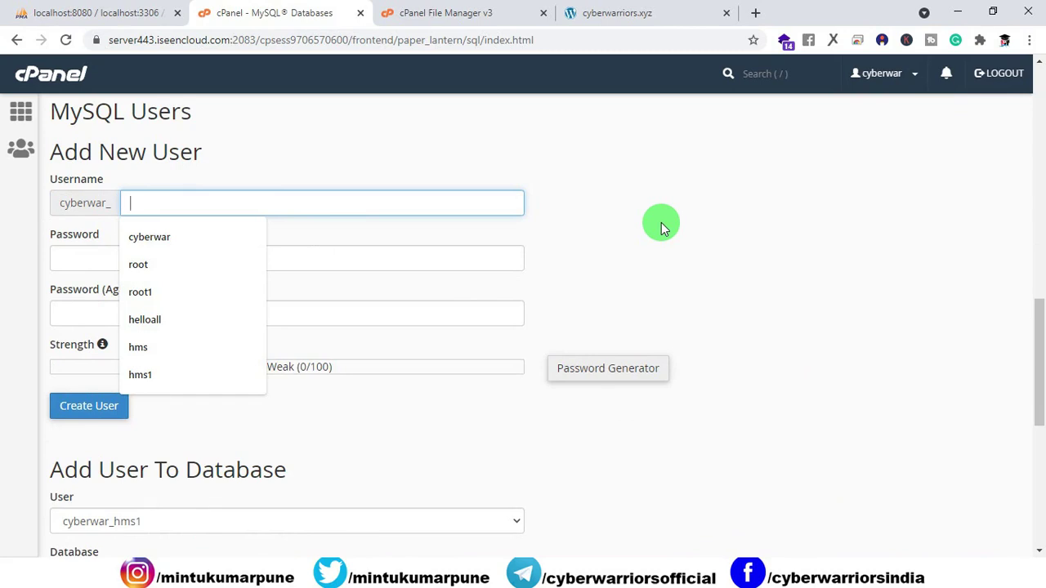
- Enter username hellocar and paste a generated strong password into both fields and the notes
type("hellocar")
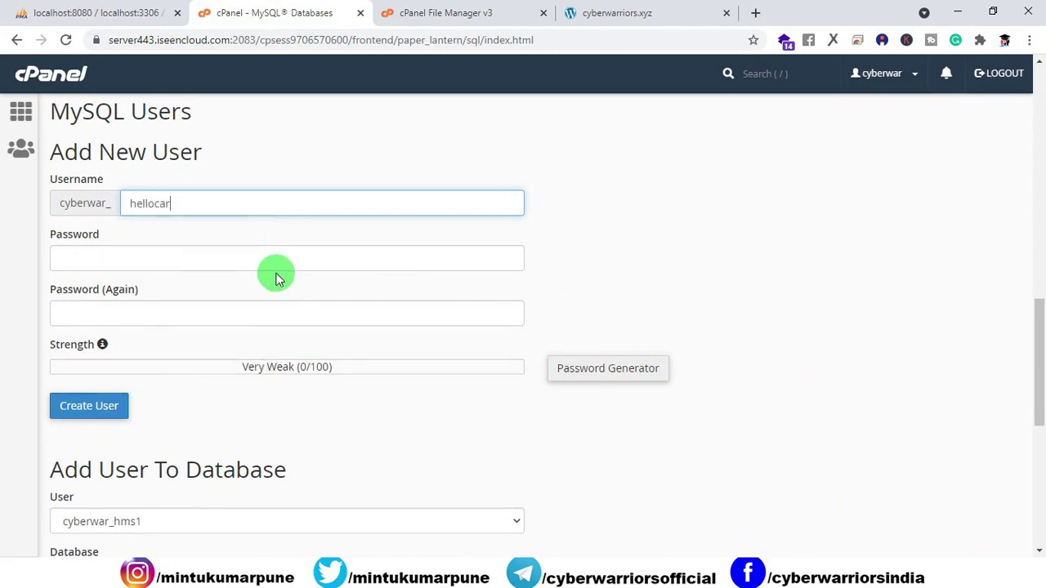
left_click(605, 374)
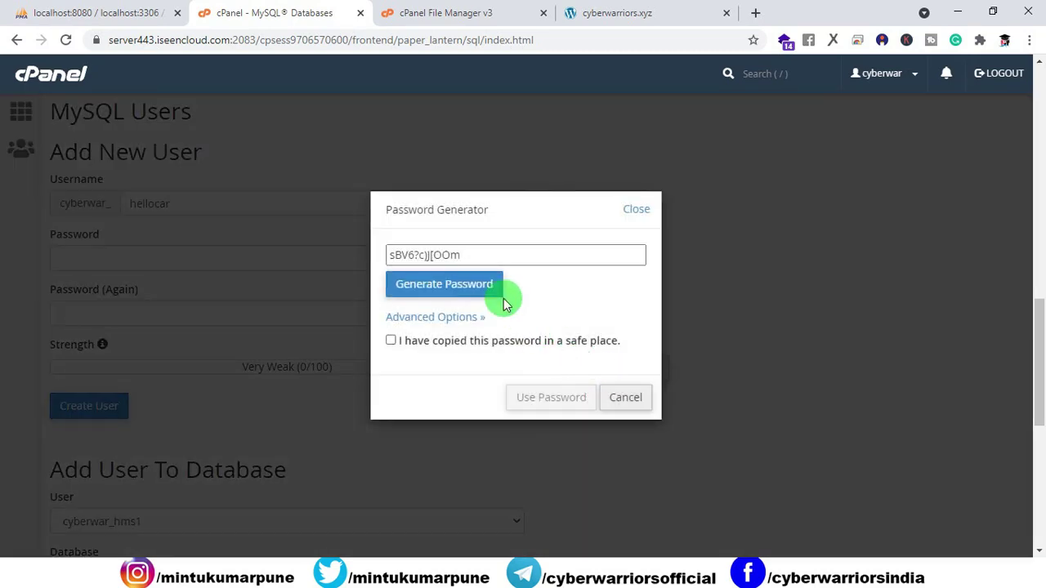
left_click(497, 254)
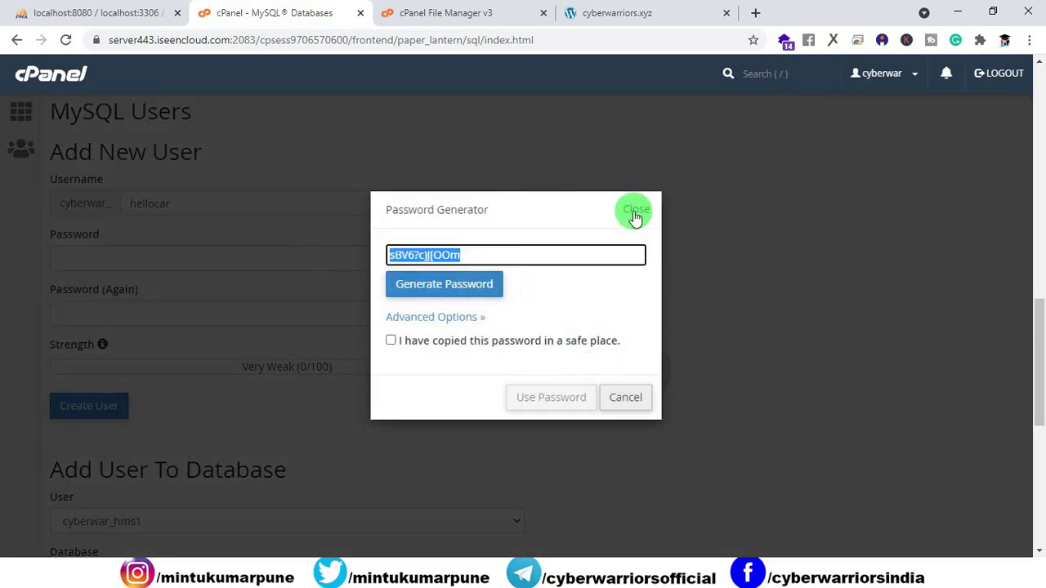
left_click(634, 214)
left_click(770, 556)
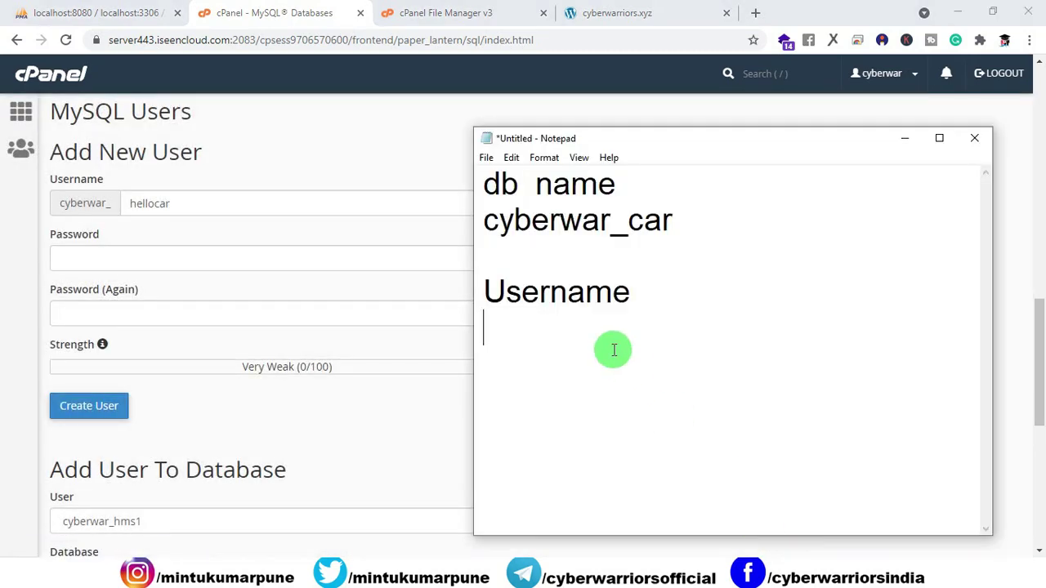
key("Return")
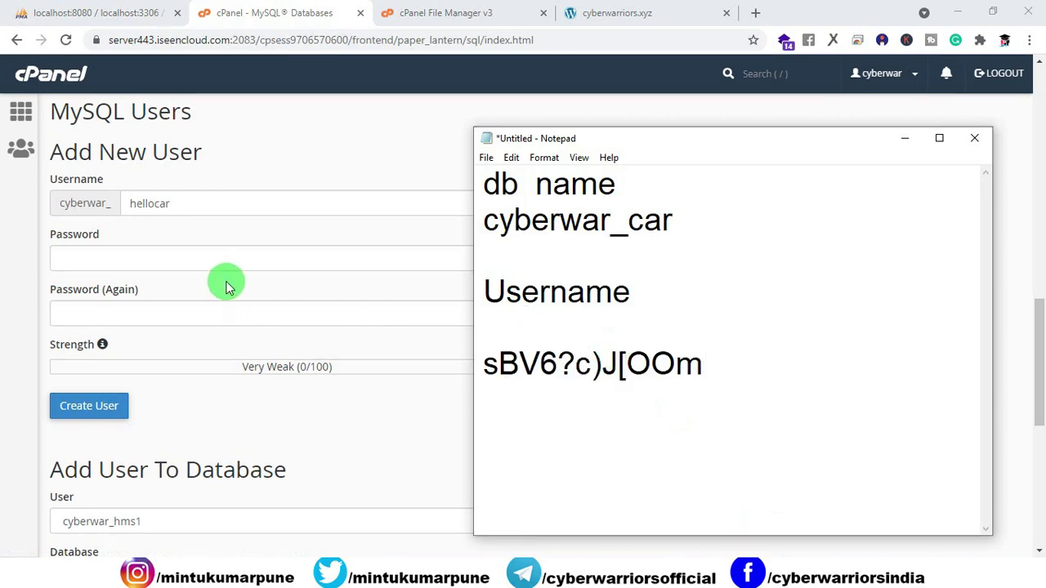
left_click(137, 312)
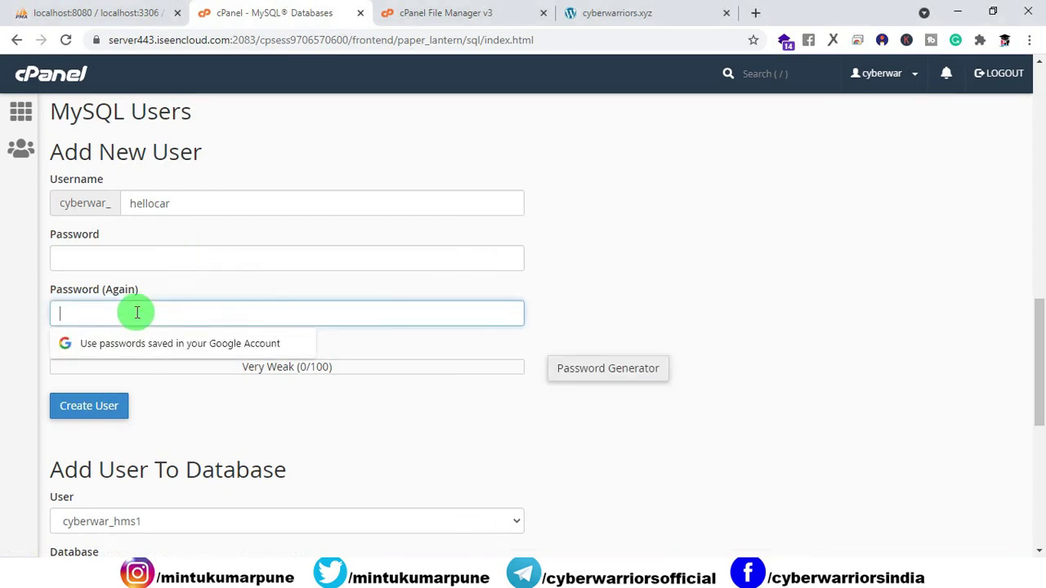
key("ctrl+v")
left_click(136, 260)
key("ctrl+v")
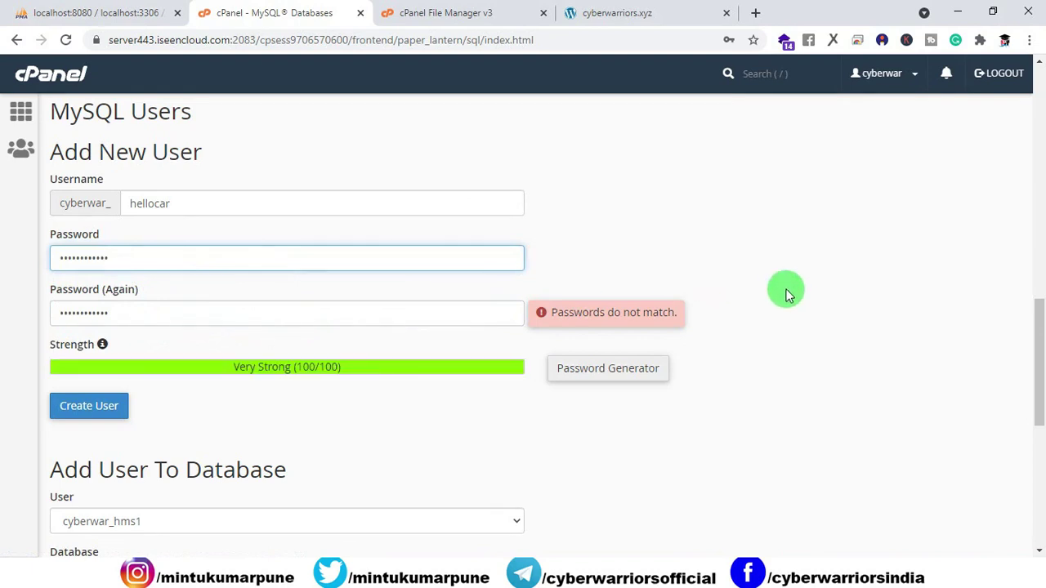
left_click(797, 297)
- Record cyberwar_hellocar in Notepad and create the MySQL user
left_click_drag(177, 203, 147, 203)
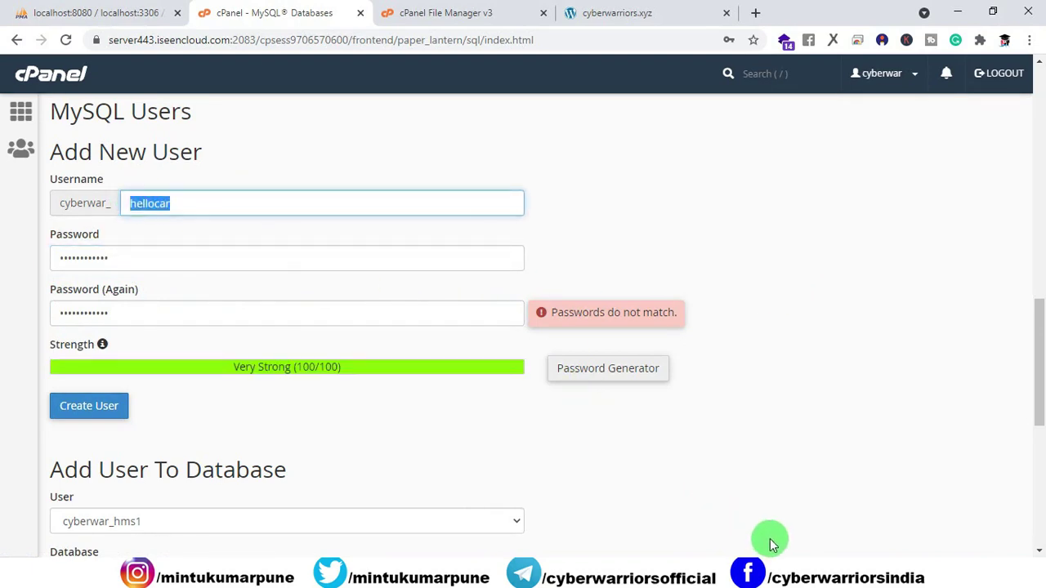
left_click(792, 564)
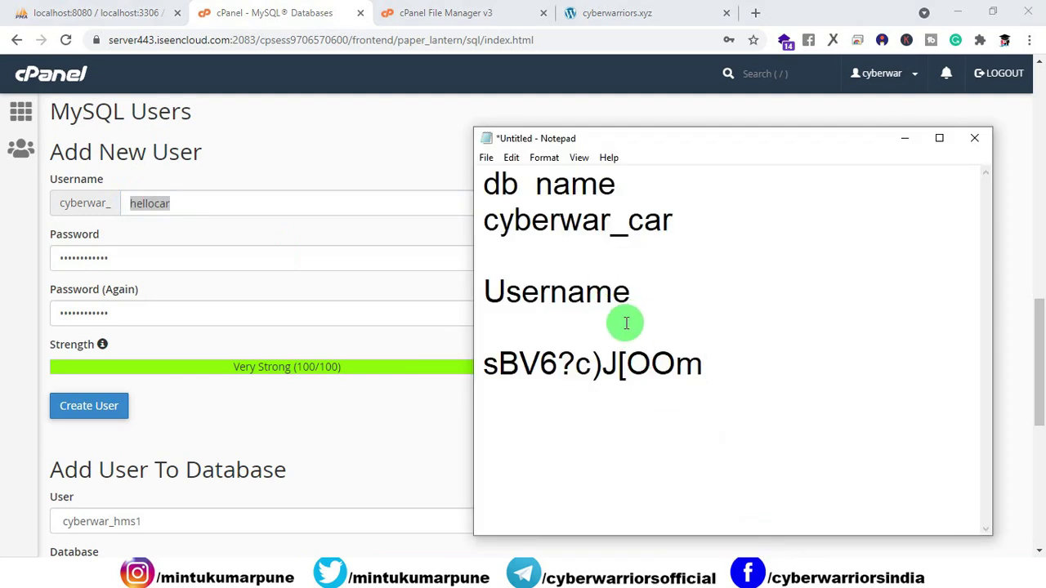
type("hellocar")
left_click_drag(626, 227, 483, 226)
key("ctrl+c")
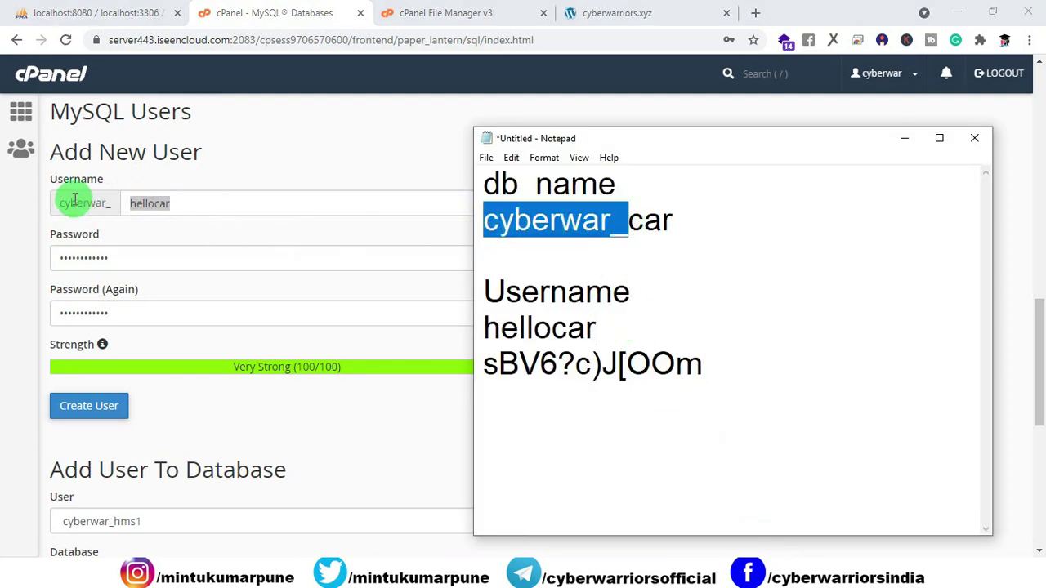
left_click(483, 327)
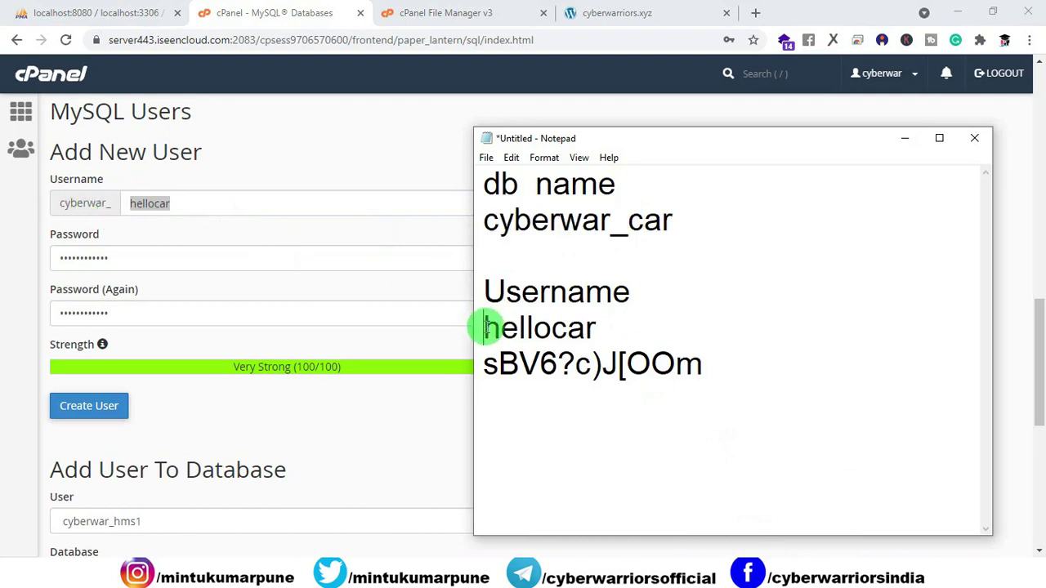
key("ctrl+v")
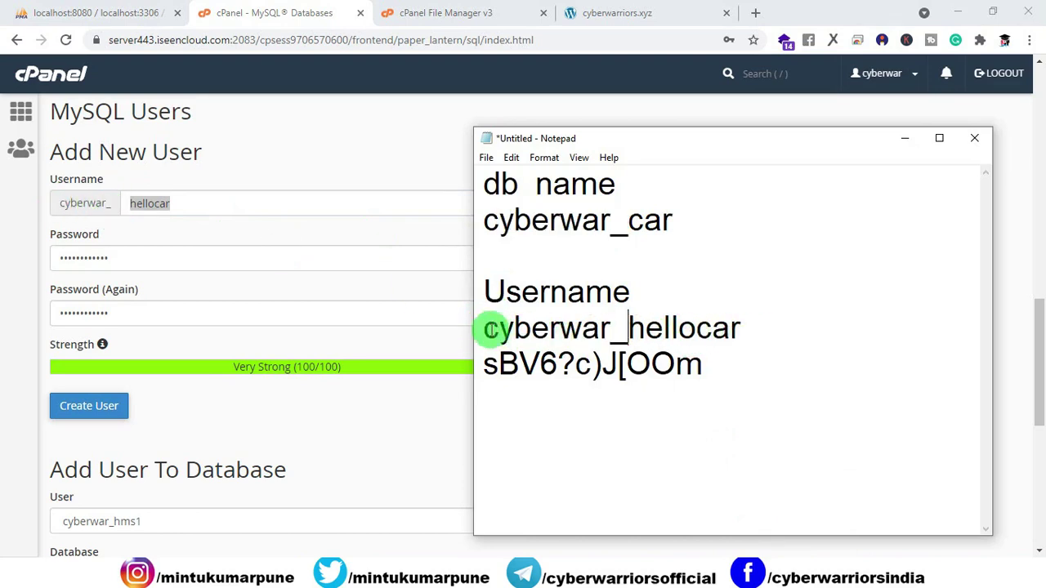
left_click(207, 236)
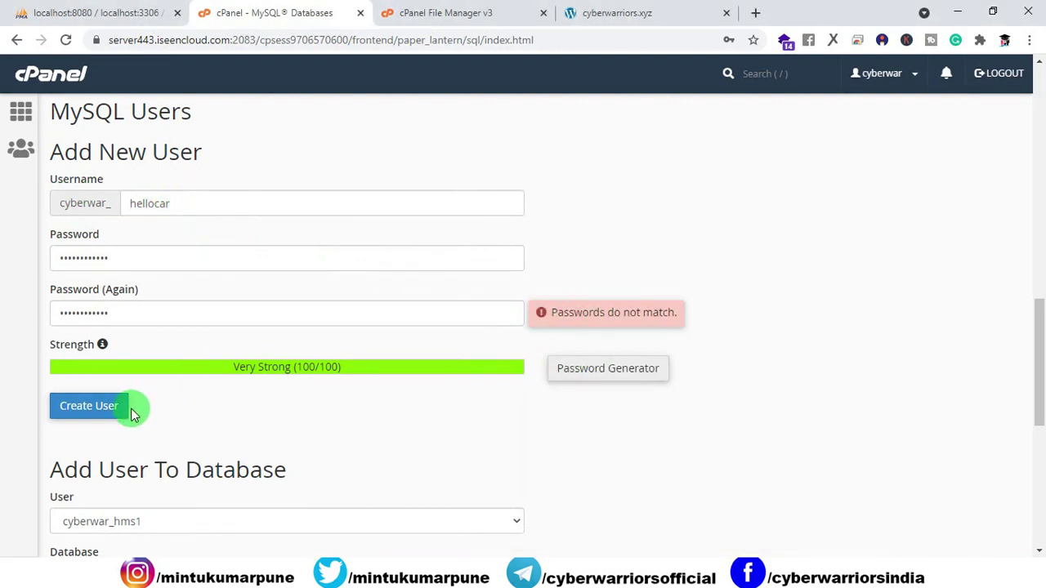
left_click(89, 414)
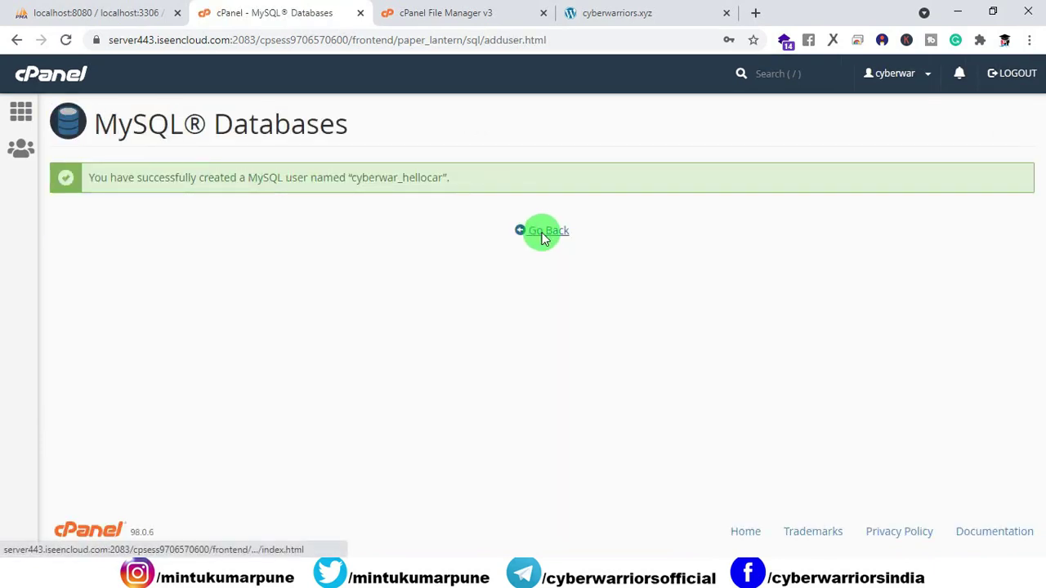
left_click(542, 232)
- Add user cyberwar_hellocar to database cyberwar_car via Add User To Database
scroll(461, 328, "down", 7)
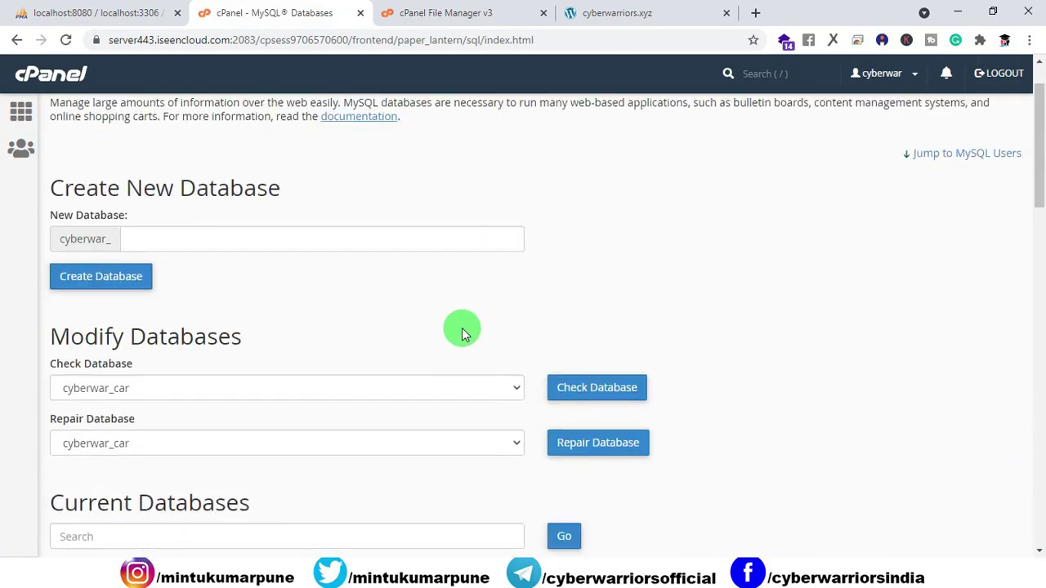
scroll(431, 307, "down", 10)
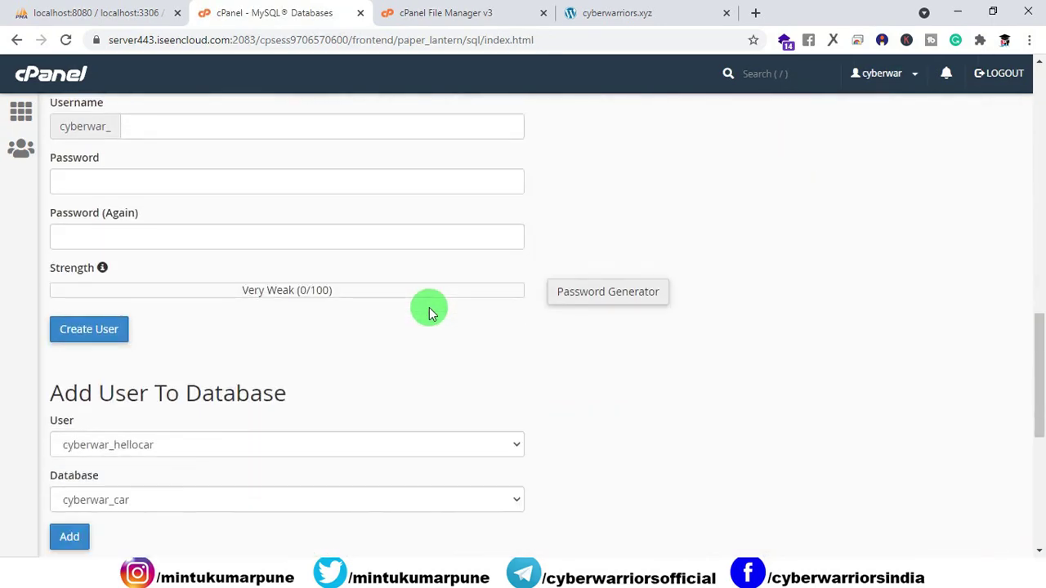
scroll(430, 309, "down", 3)
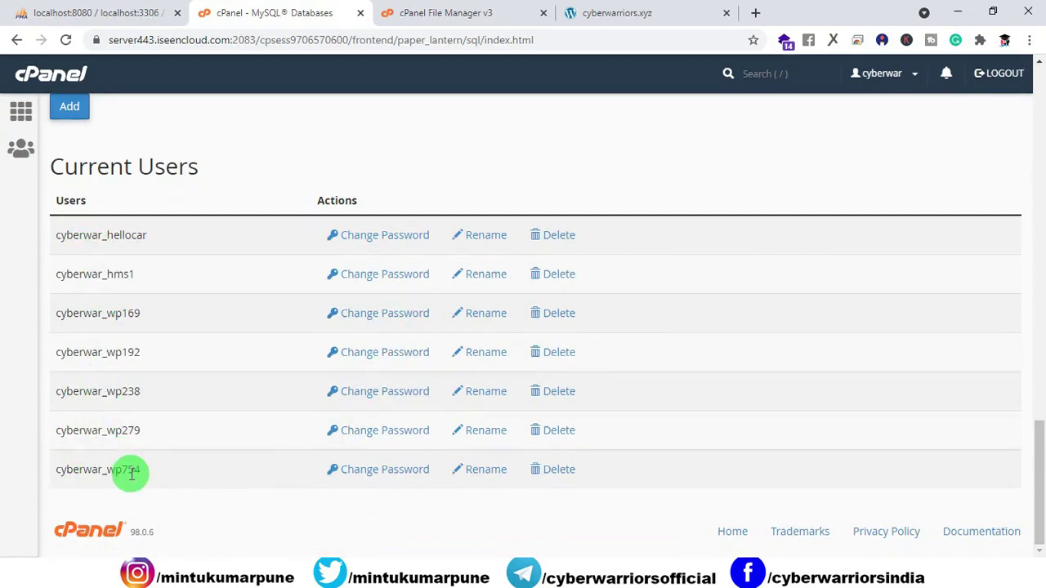
scroll(149, 462, "up", 4)
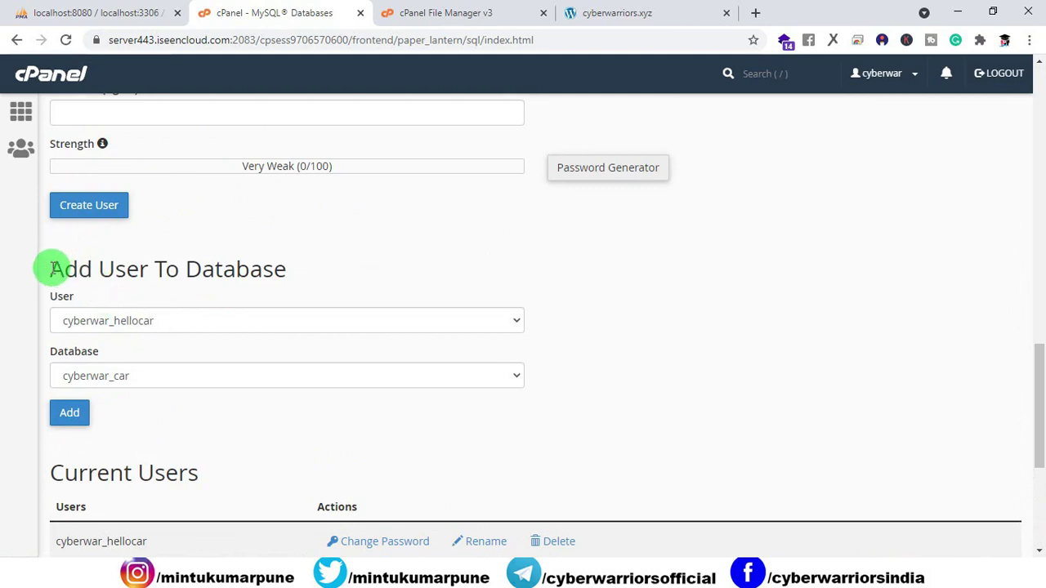
double_click(57, 296)
left_click(175, 320)
left_click(175, 322)
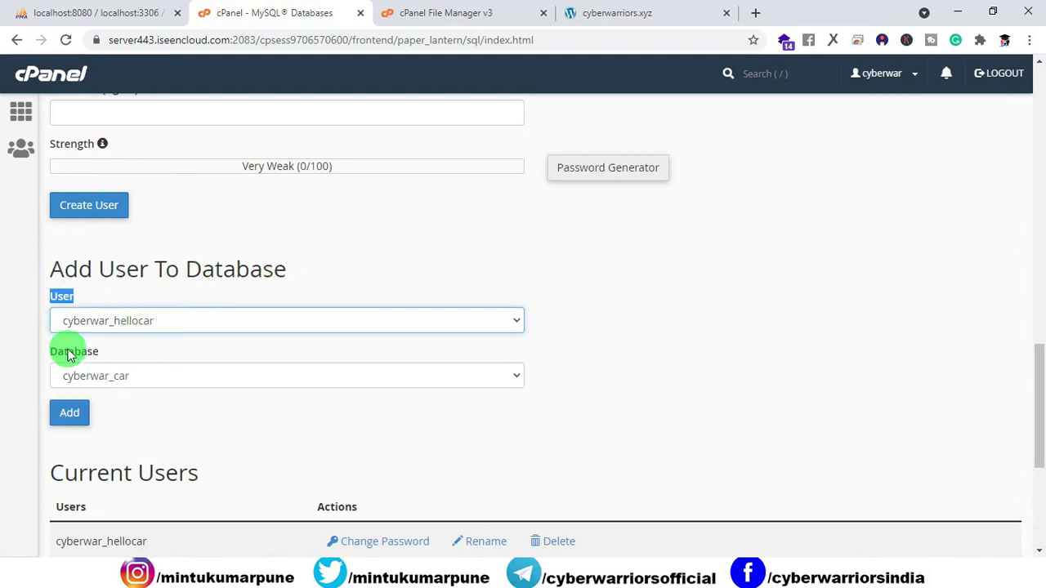
left_click(152, 378)
left_click(152, 378)
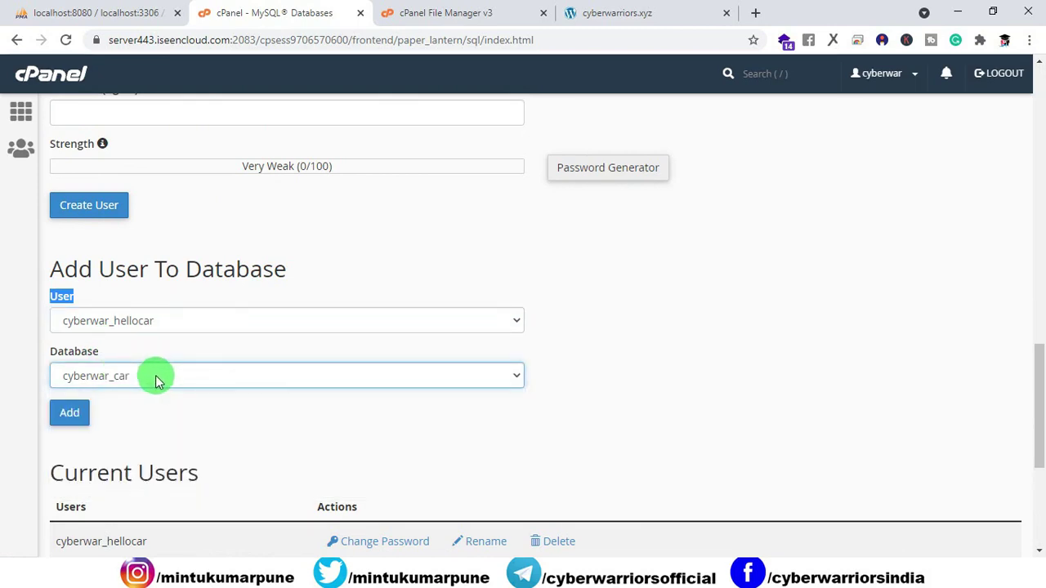
left_click(782, 558)
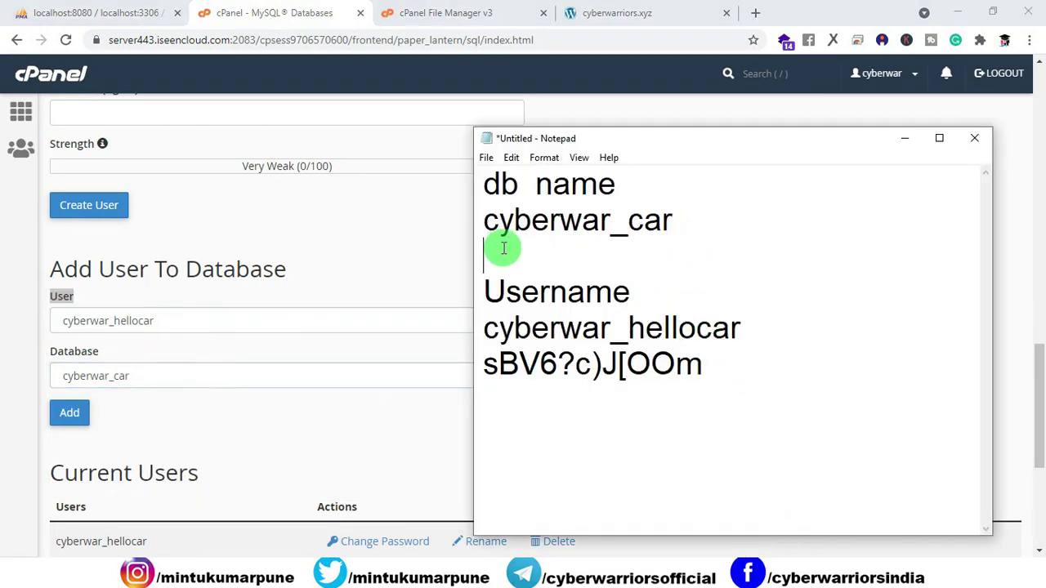
double_click(485, 229)
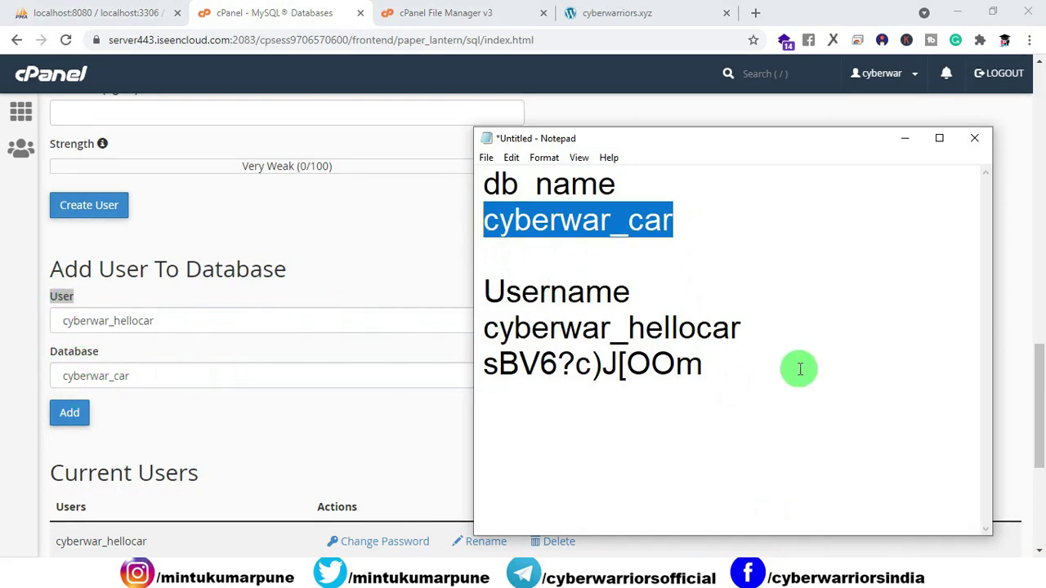
left_click(185, 413)
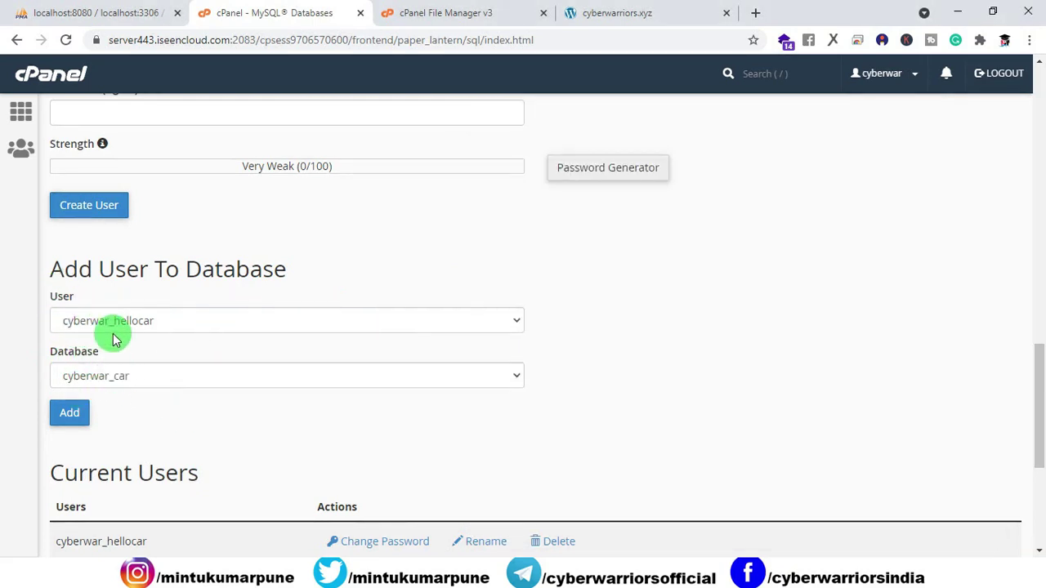
left_click(76, 415)
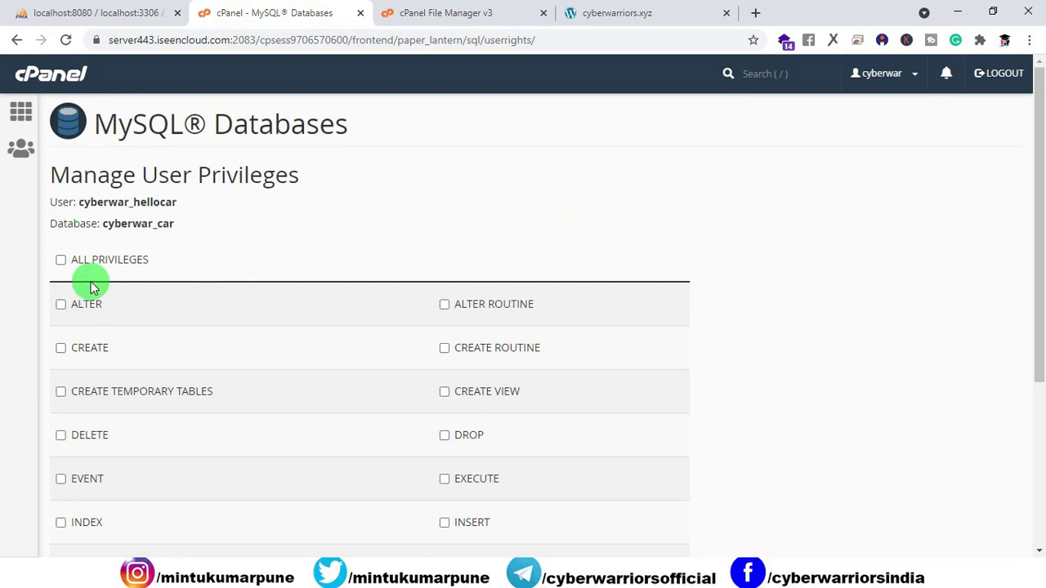
- Grant cyberwar_hellocar ALL PRIVILEGES on cyberwar_car, save, and go back
scroll(247, 259, "down", 3)
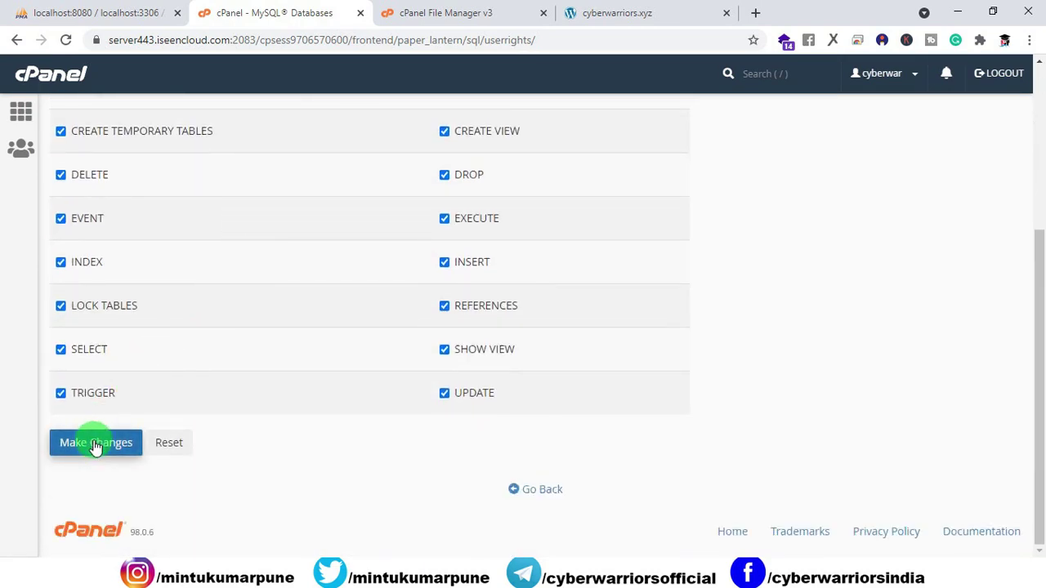
left_click(95, 446)
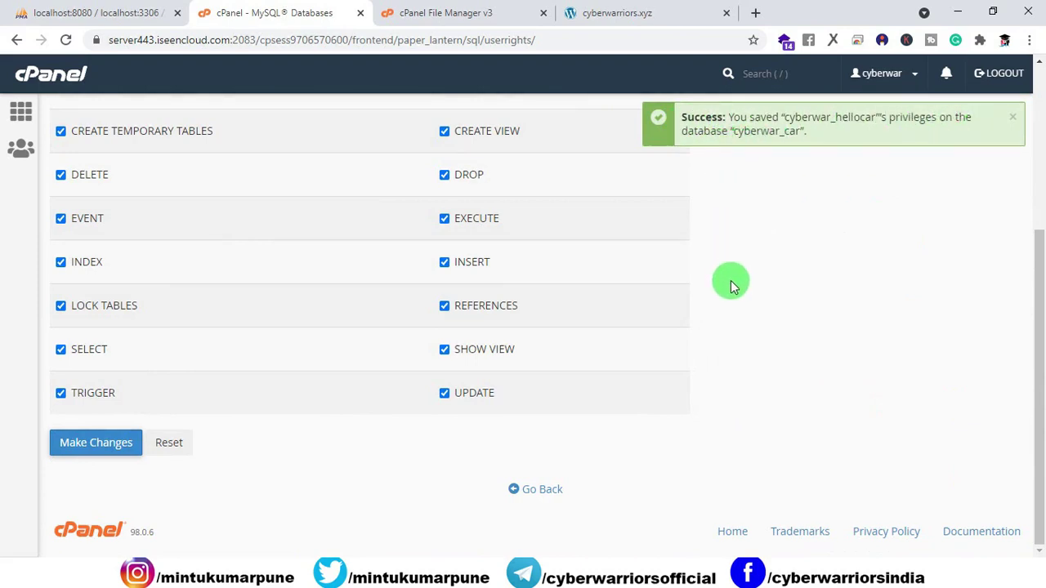
left_click(527, 490)
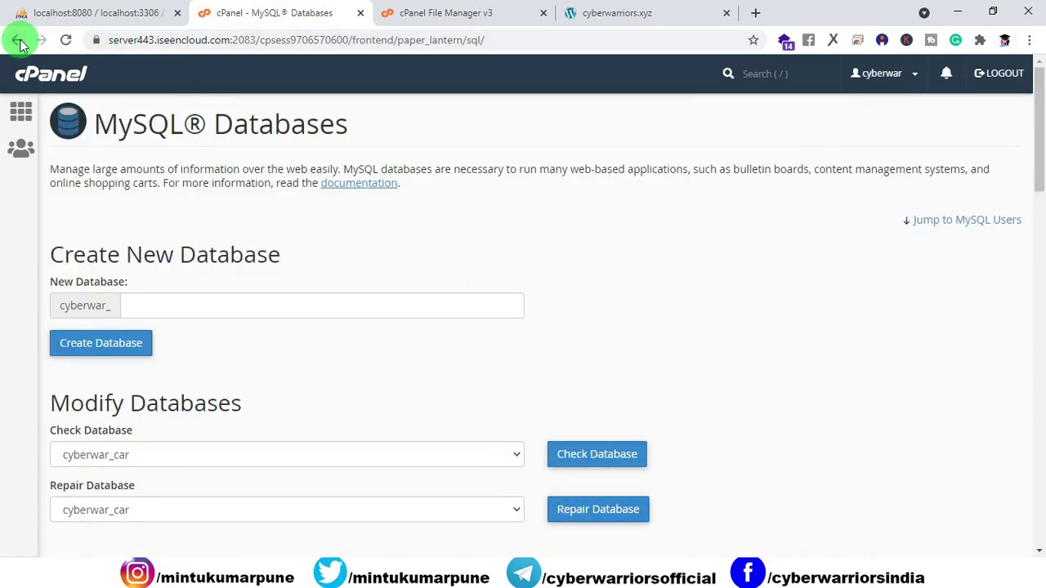
- Load the DomainRacer website from the browser address bar
left_click(252, 22)
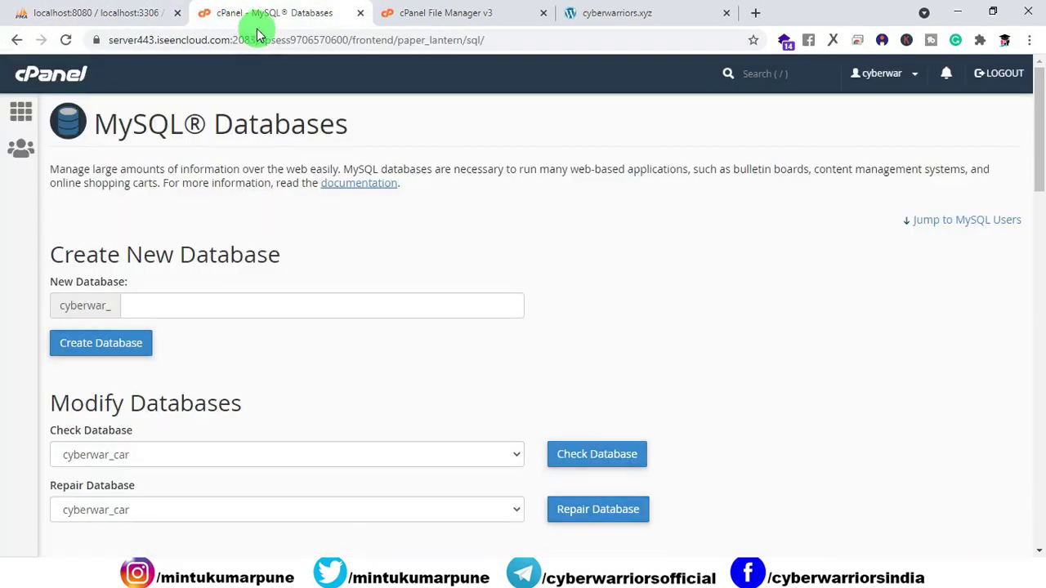
left_click(16, 39)
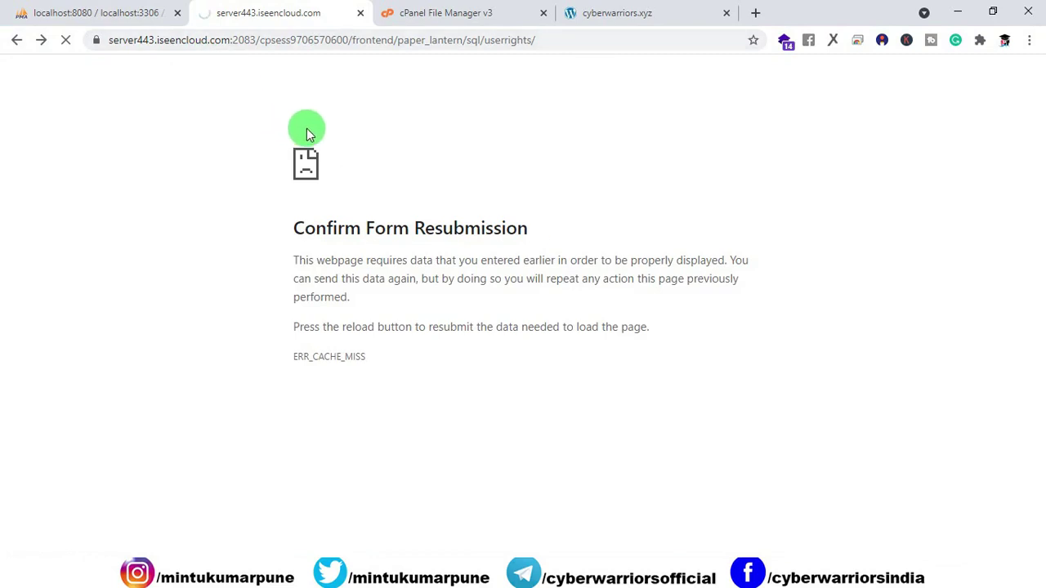
left_click(261, 40)
type("o")
key("BackSpace")
type("d")
key("Return")
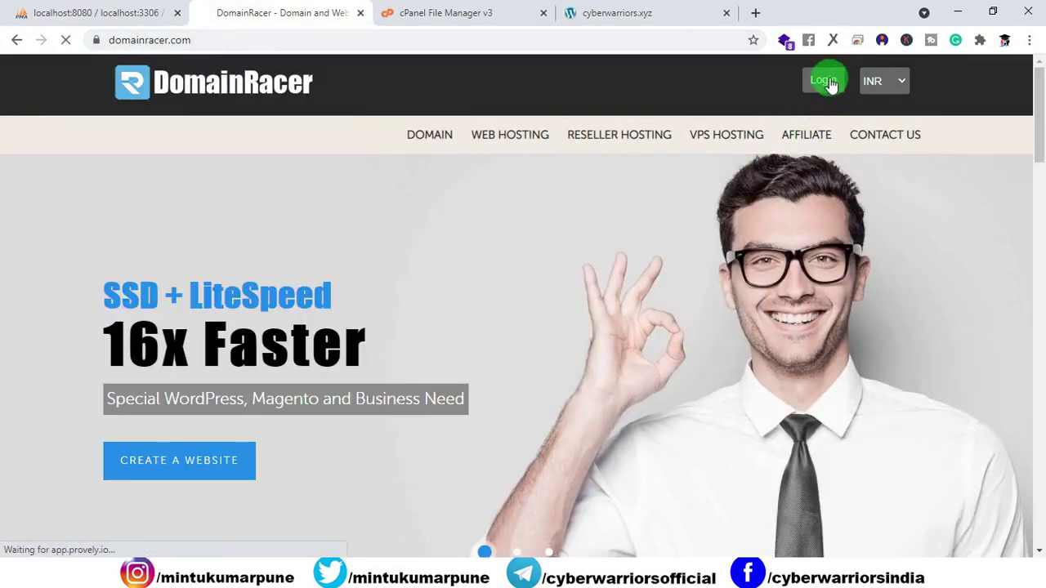
- Log in to cPanel from the LMS Pro hosting service and open phpMyAdmin
left_click(825, 81)
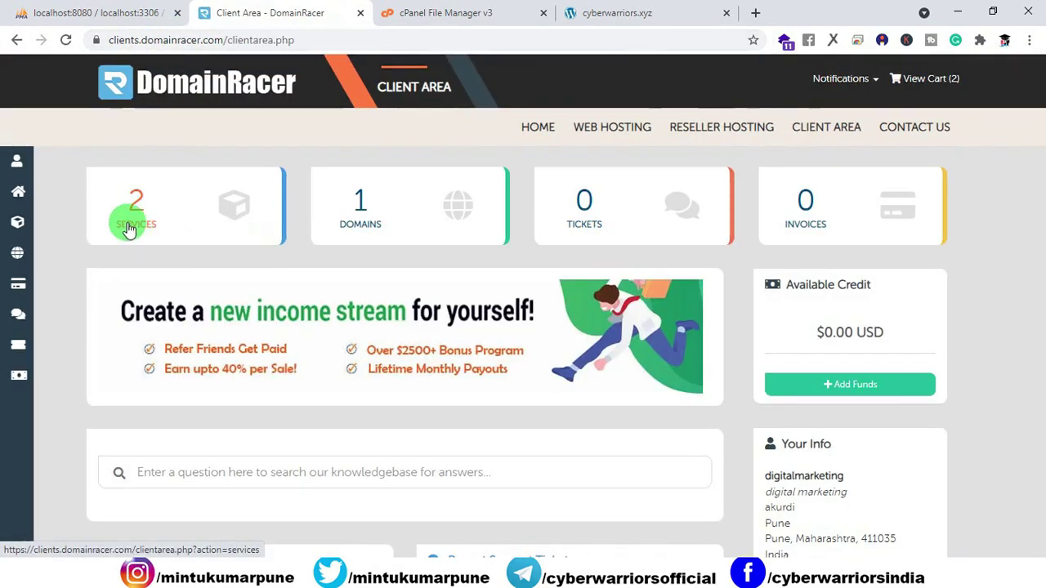
left_click(128, 228)
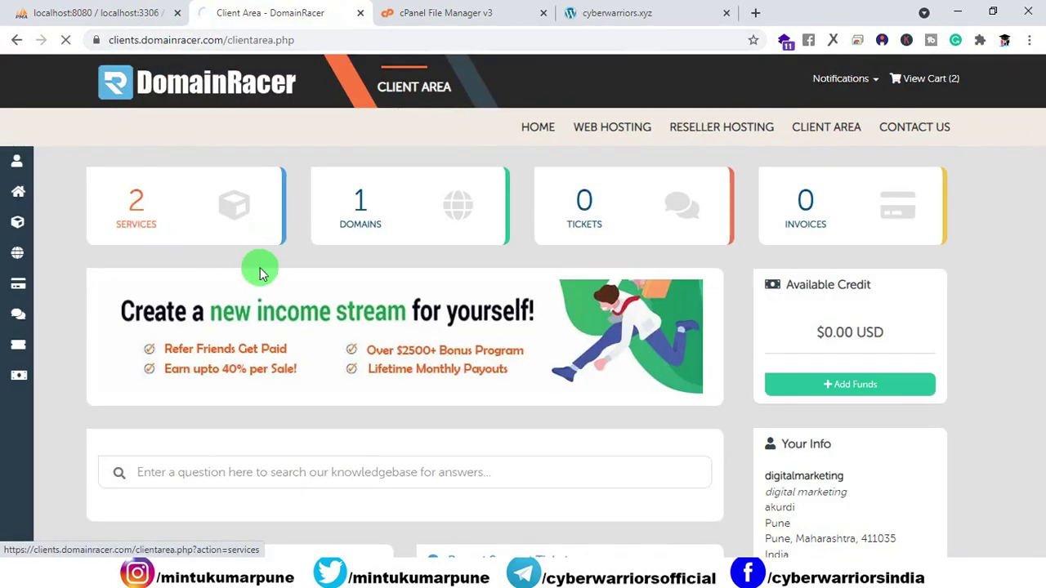
left_click(284, 282)
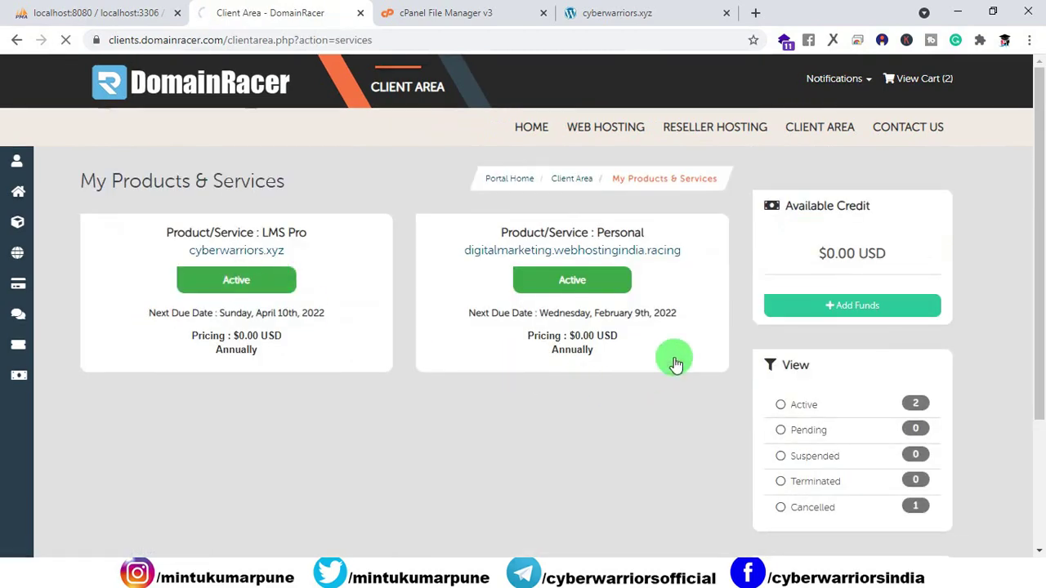
scroll(812, 439, "down", 2)
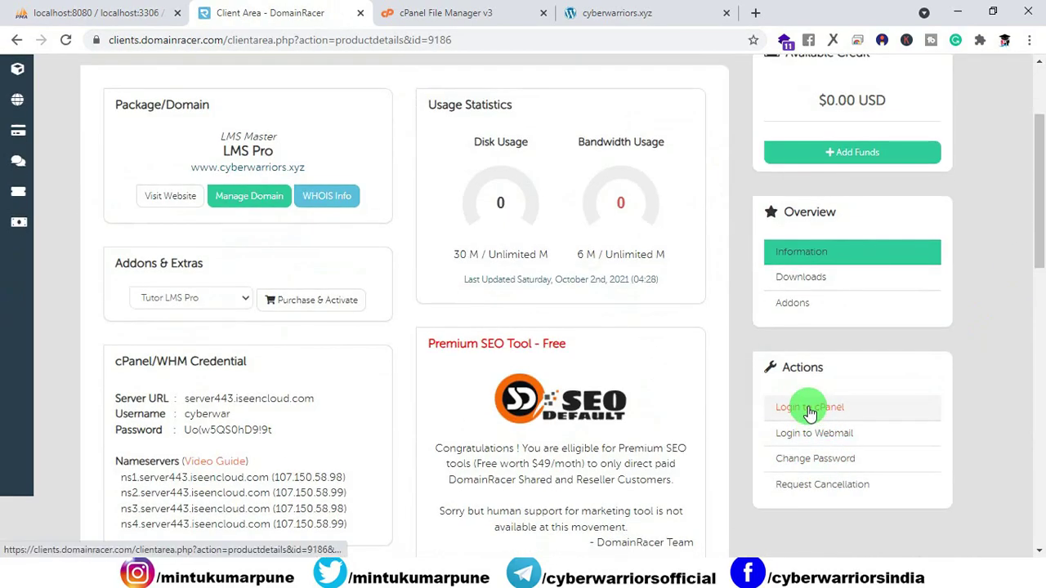
left_click(813, 406)
left_click(331, 13)
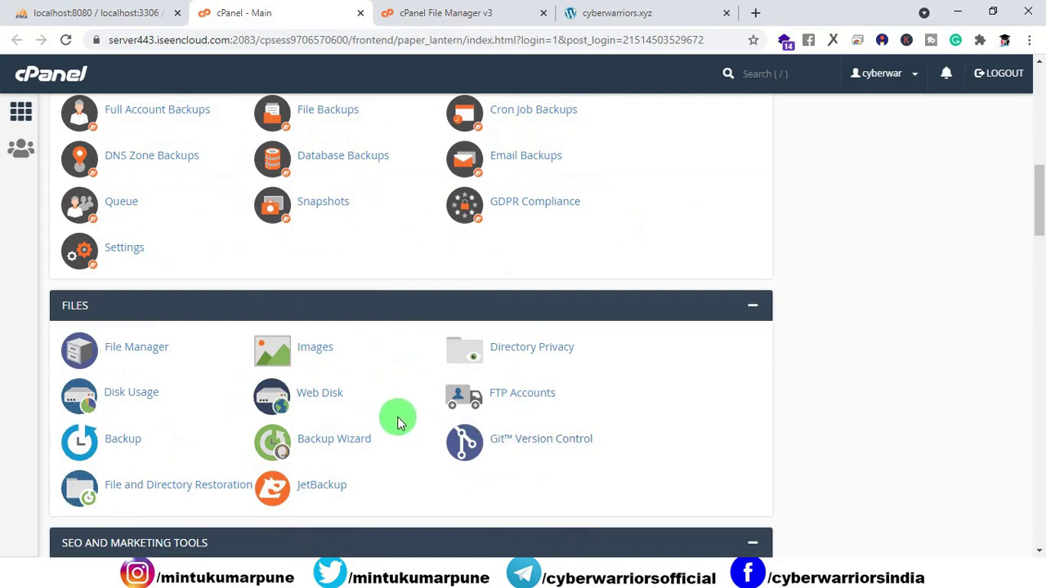
scroll(337, 408, "down", 5)
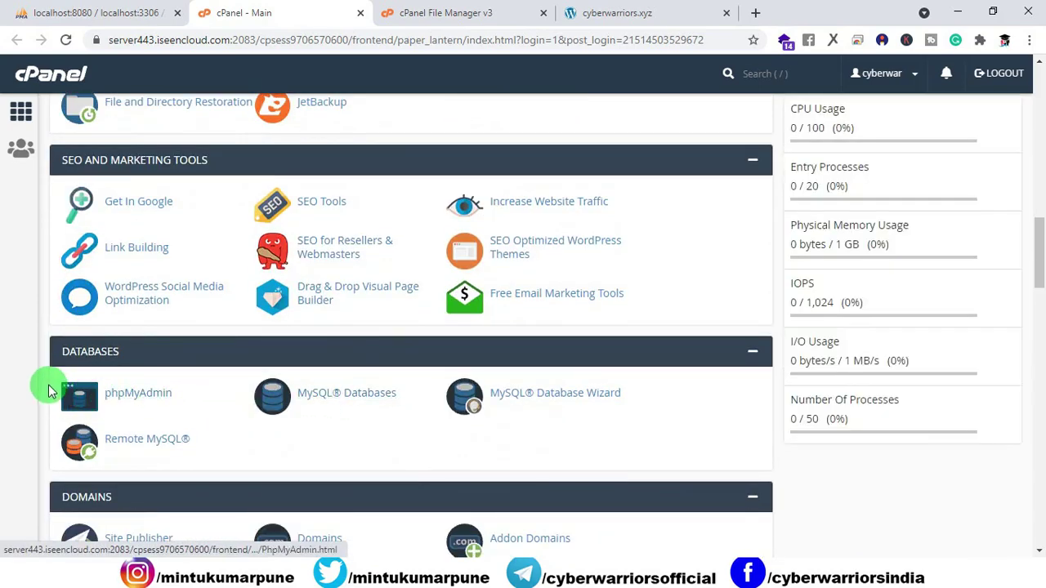
left_click(139, 396)
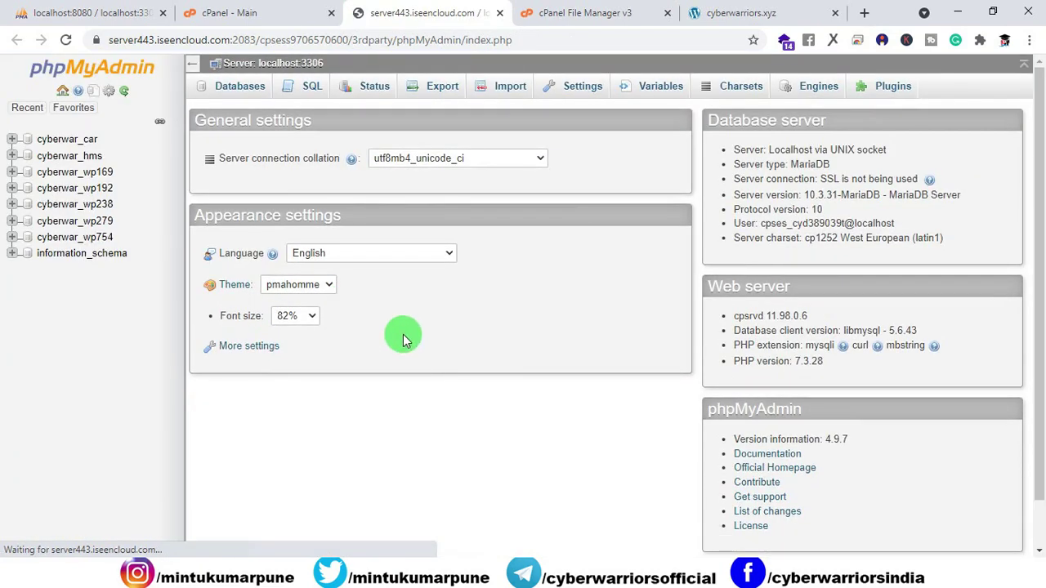
- Export the local carrental database from phpMyAdmin in SQL format
left_click(35, 15)
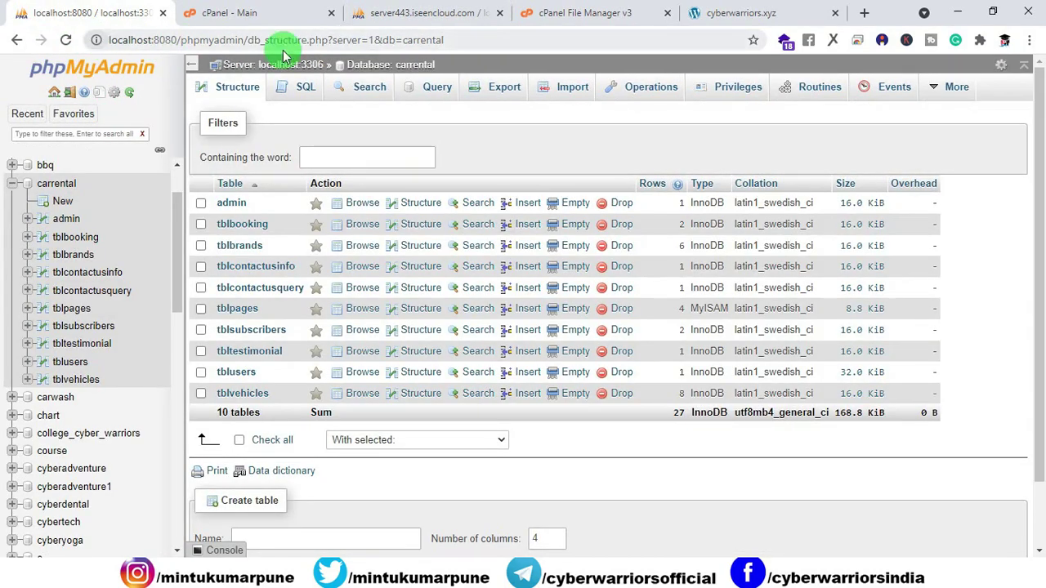
left_click(73, 113)
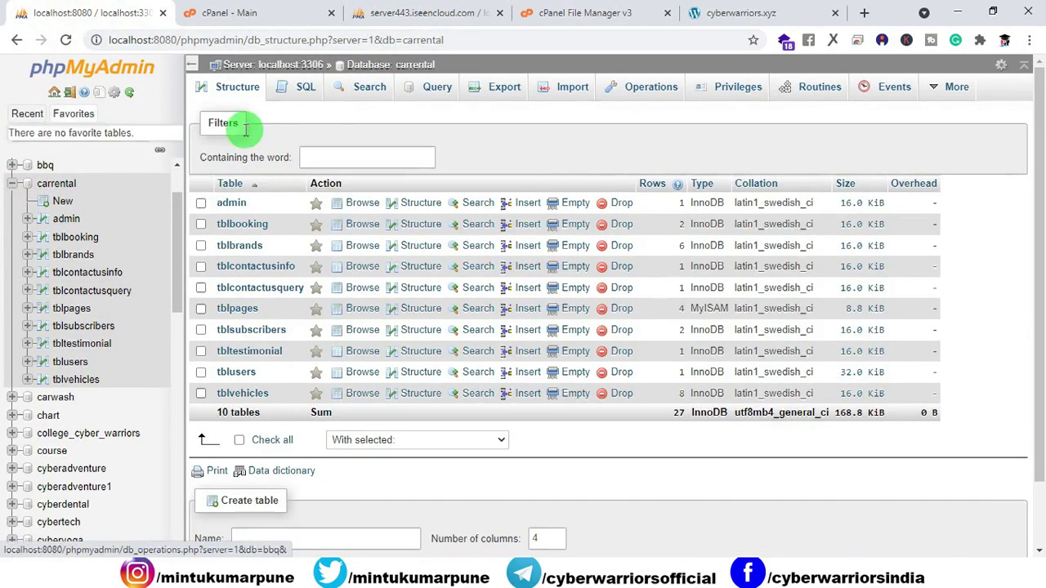
left_click(55, 184)
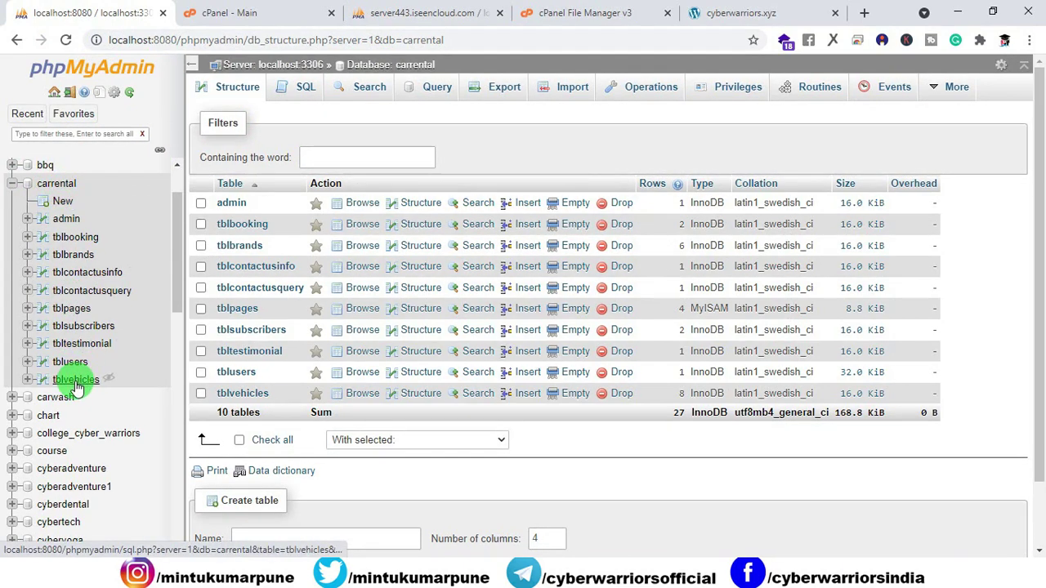
left_click(51, 186)
left_click(56, 186)
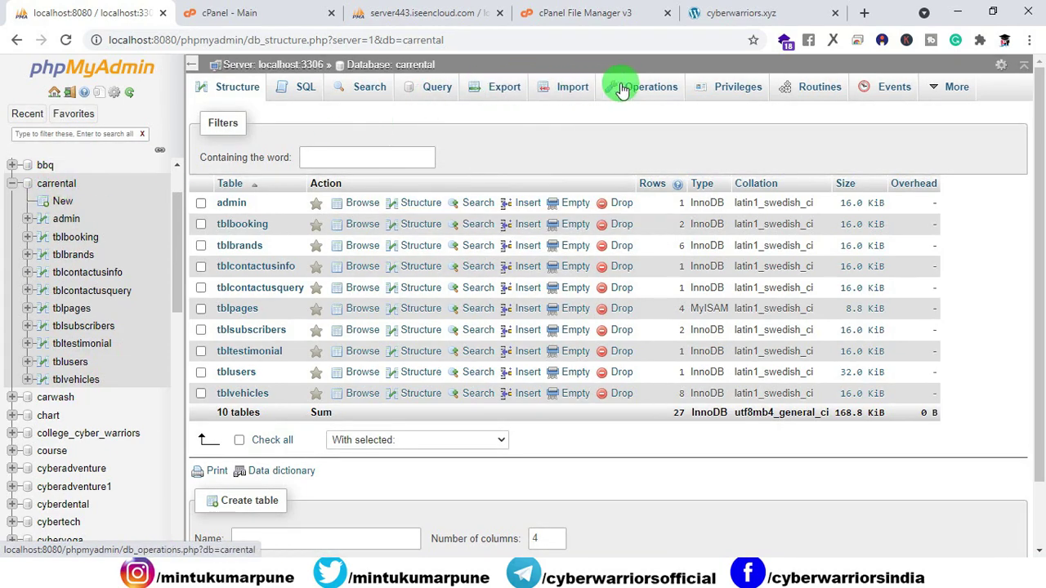
left_click(500, 90)
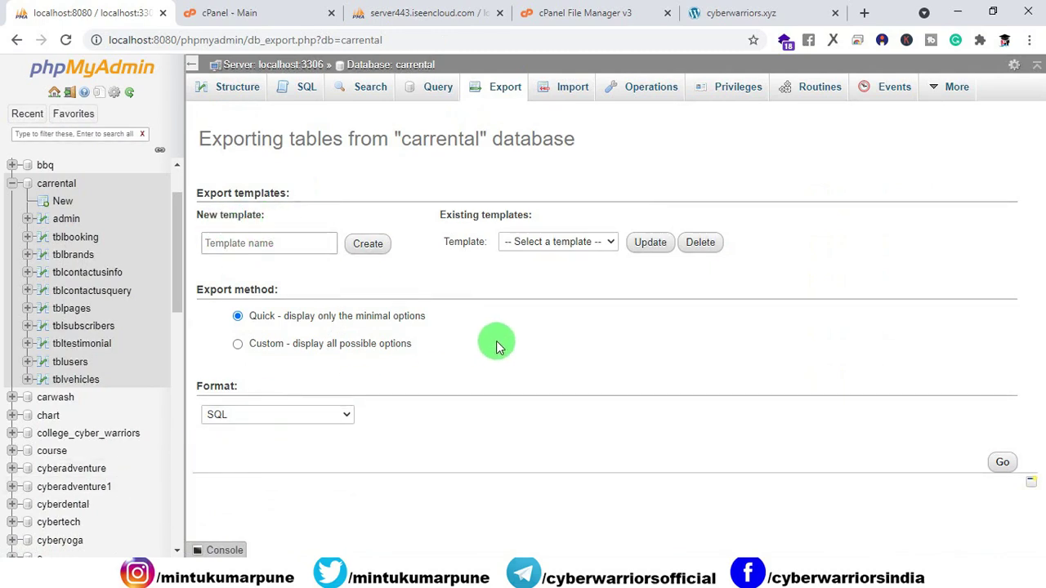
left_click(317, 417)
left_click(310, 414)
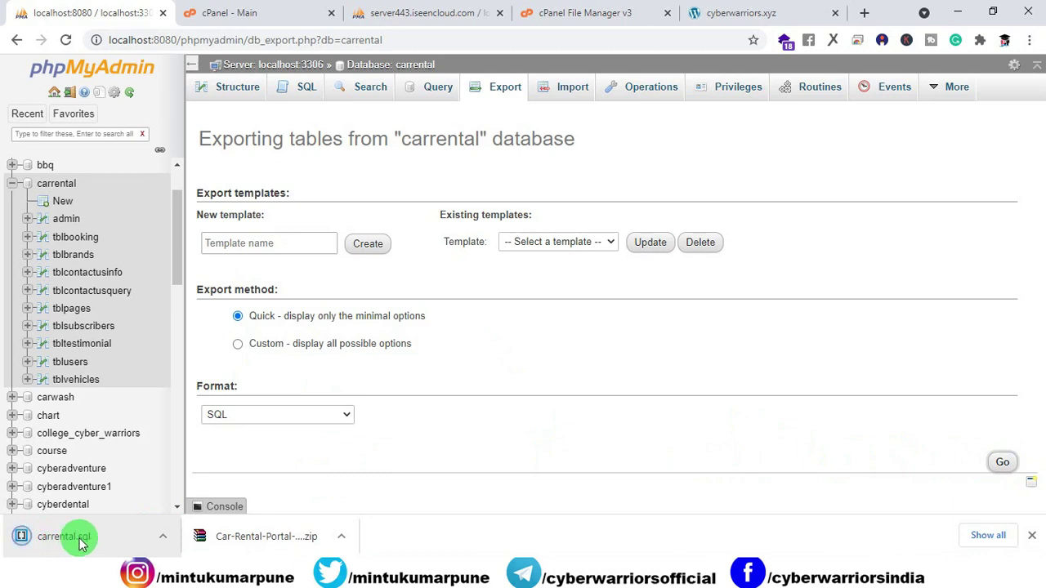
- Move the downloaded carrental.sql into the car1 project folder
left_click_drag(58, 548, 740, 365)
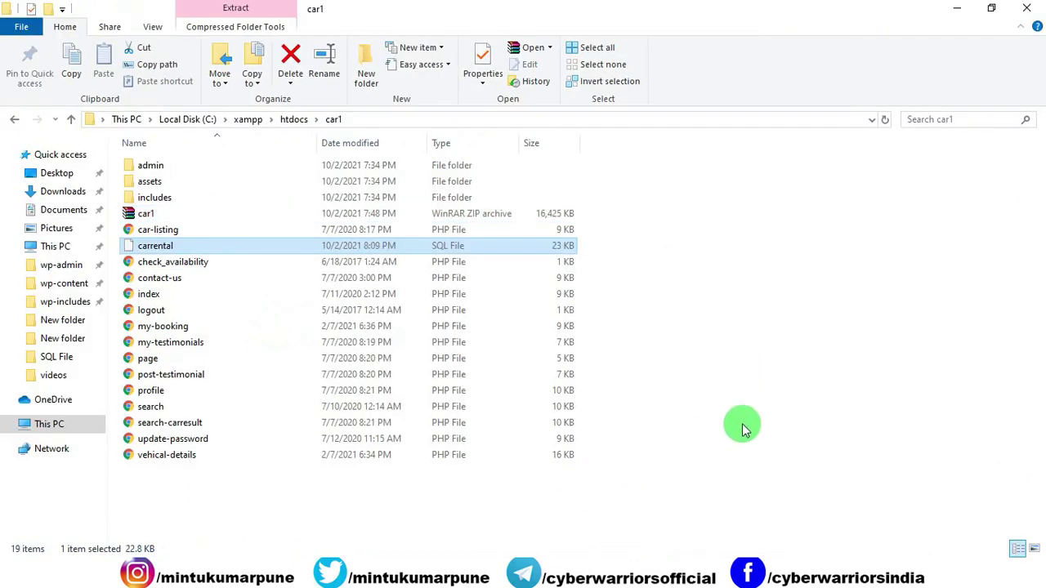
left_click(757, 397)
left_click(132, 247)
mouse_move(722, 554)
left_click(665, 501)
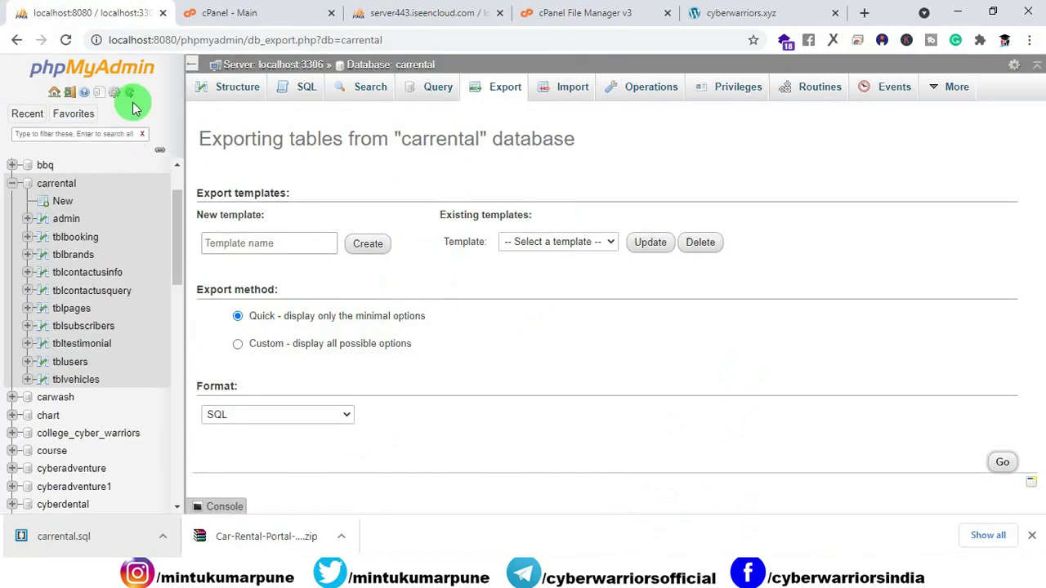
- Close the local phpMyAdmin and stop Apache and MySQL in XAMPP
left_click(163, 13)
left_click(709, 505)
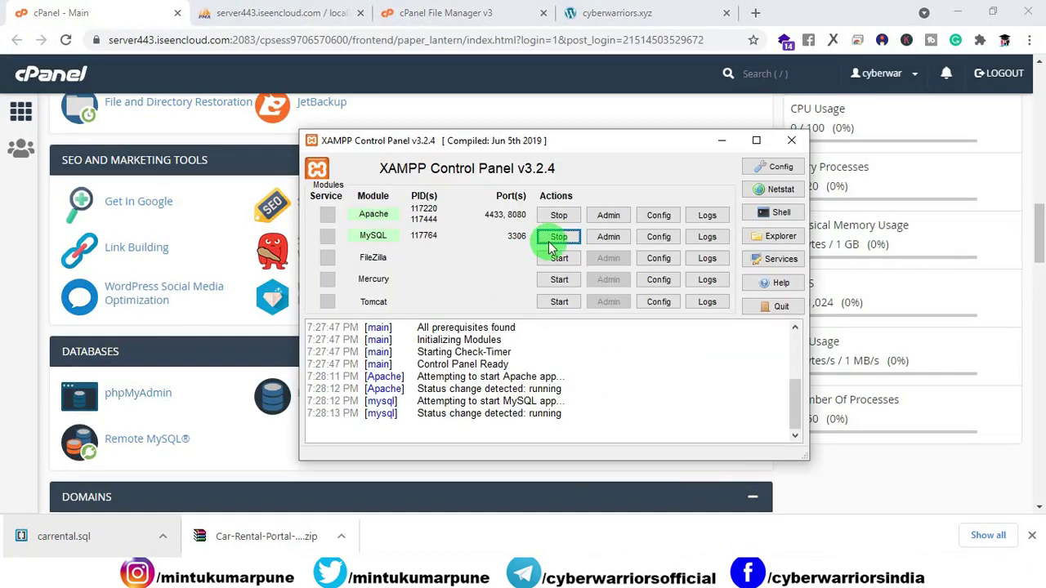
left_click(558, 215)
left_click(558, 236)
left_click(791, 140)
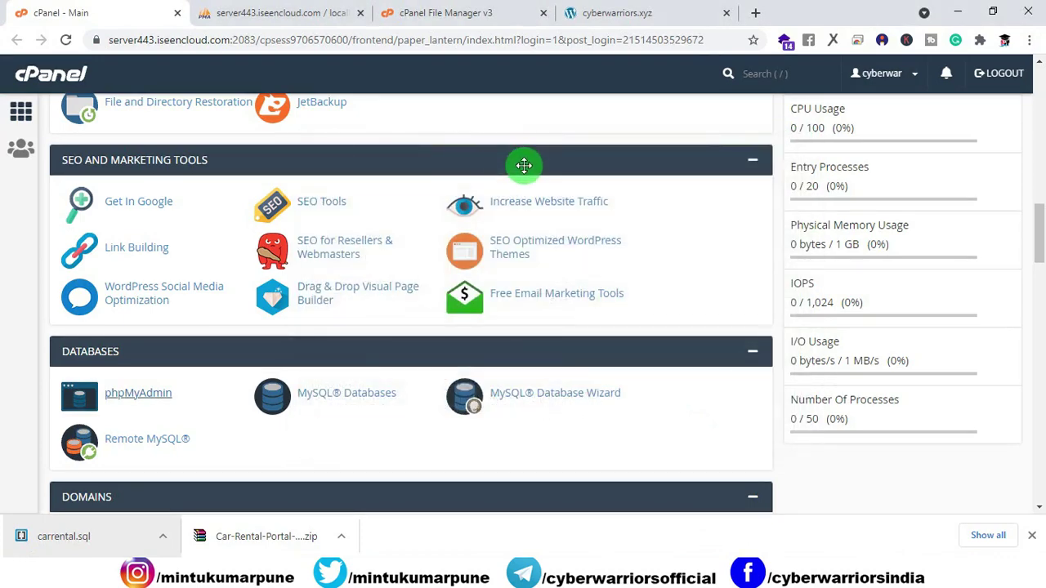
- Select the cyberwar_car database in the hosting server's phpMyAdmin
left_click(269, 18)
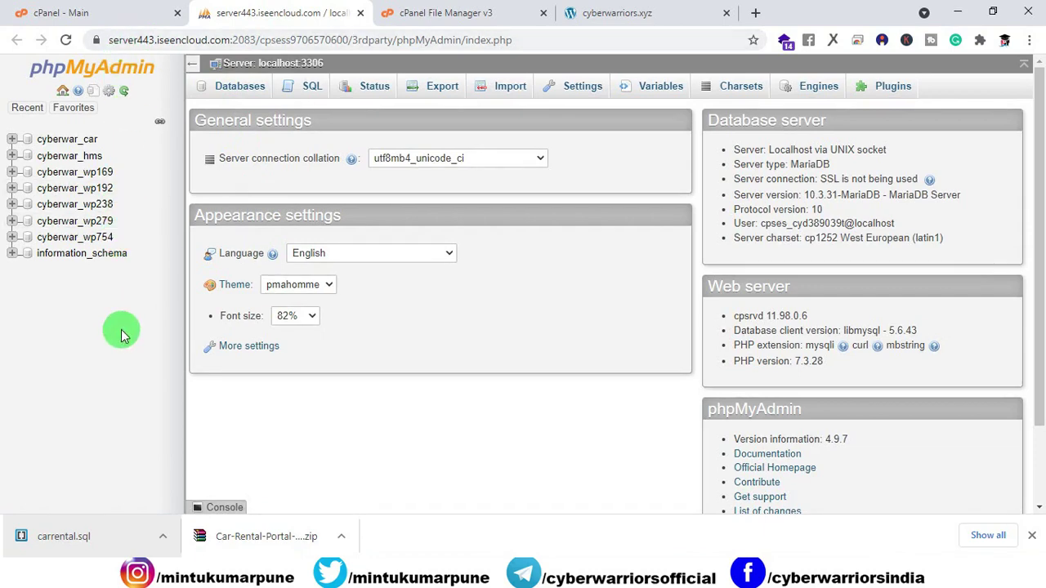
left_click(90, 13)
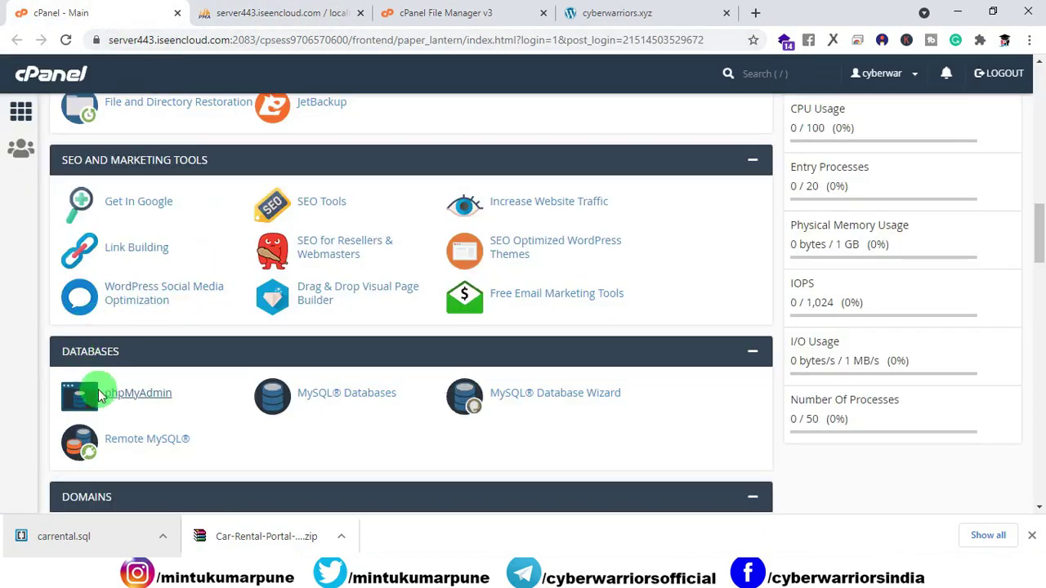
left_click(254, 14)
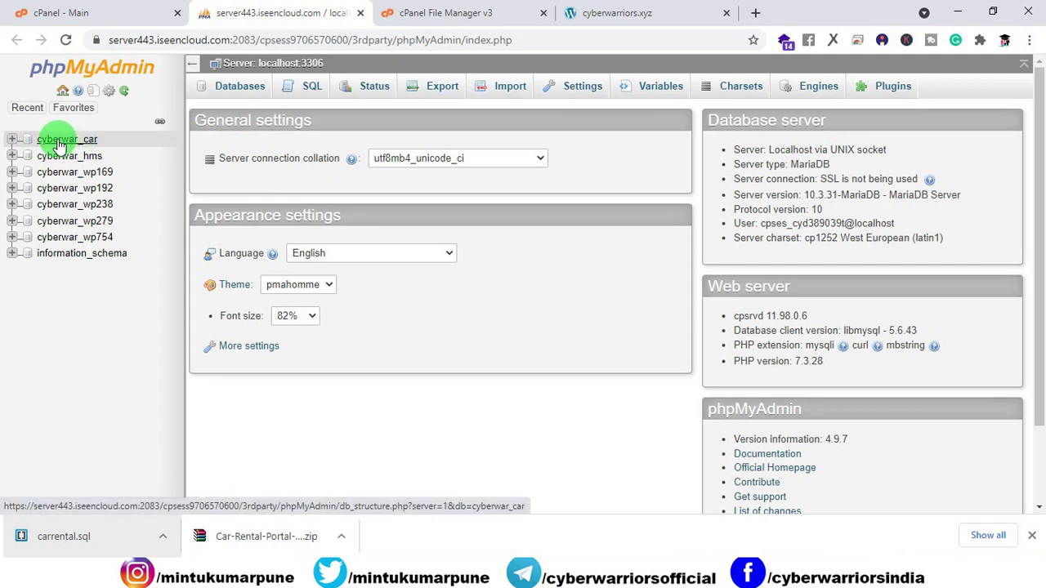
left_click(63, 140)
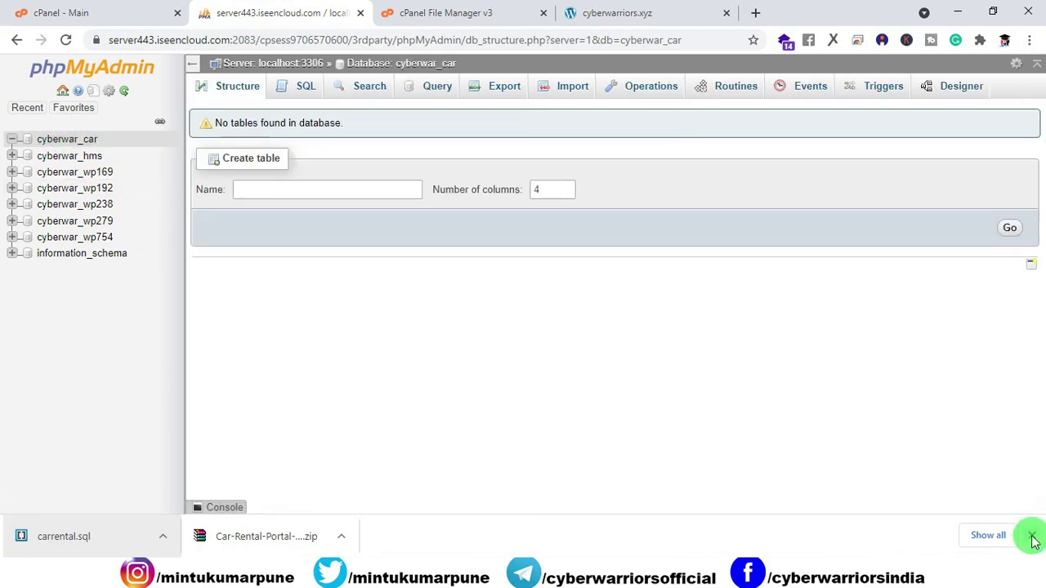
left_click(1032, 539)
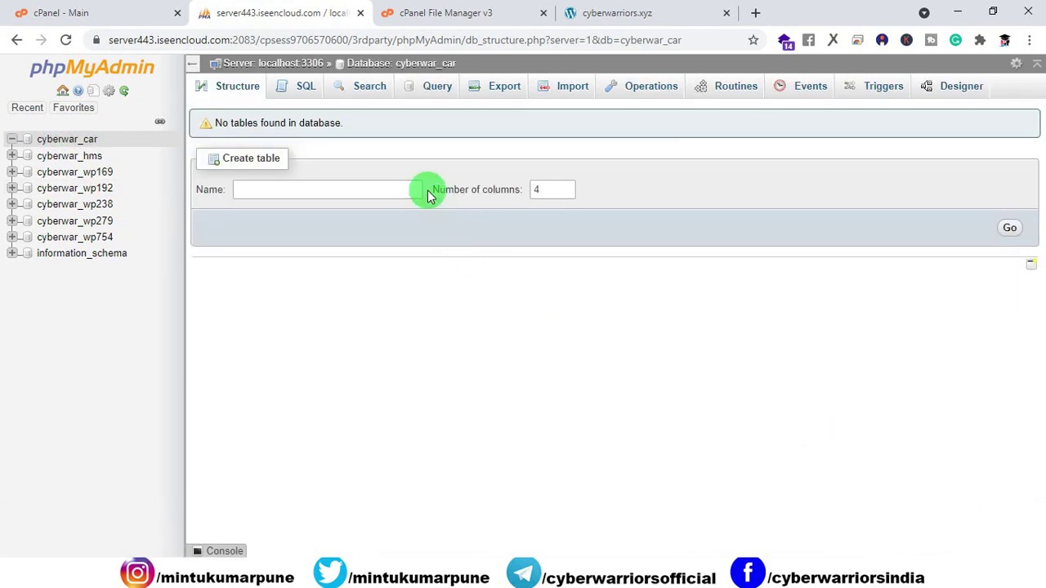
- Import carrental.sql into cyberwar_car from the Import page
left_click(571, 91)
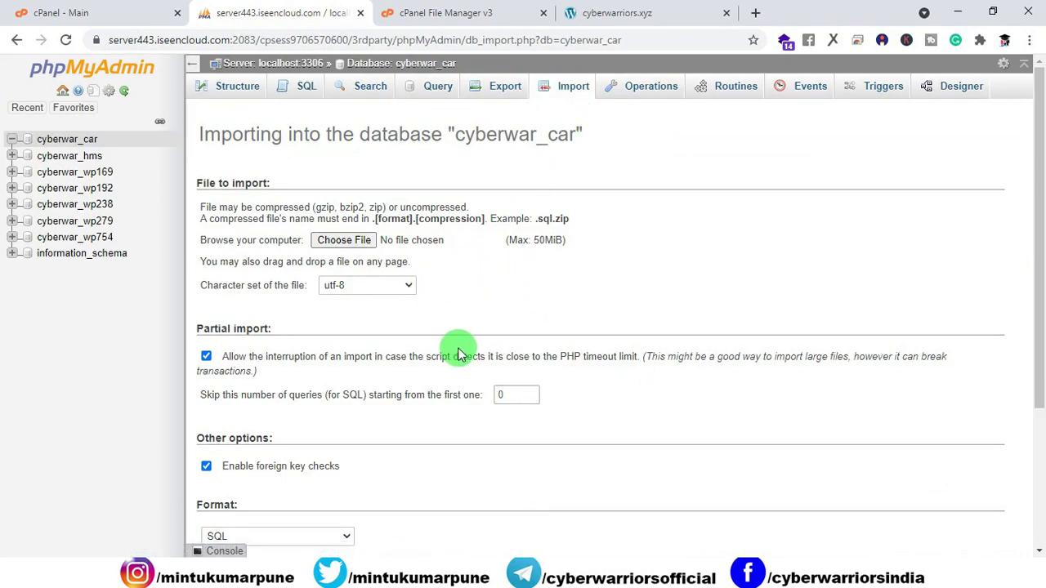
scroll(459, 346, "down", 2)
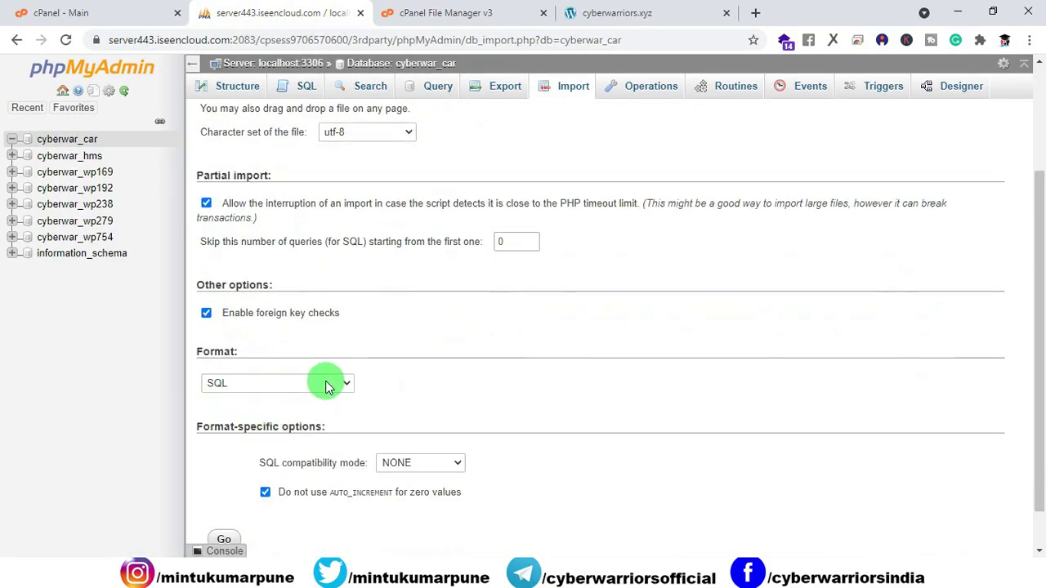
scroll(325, 385, "up", 2)
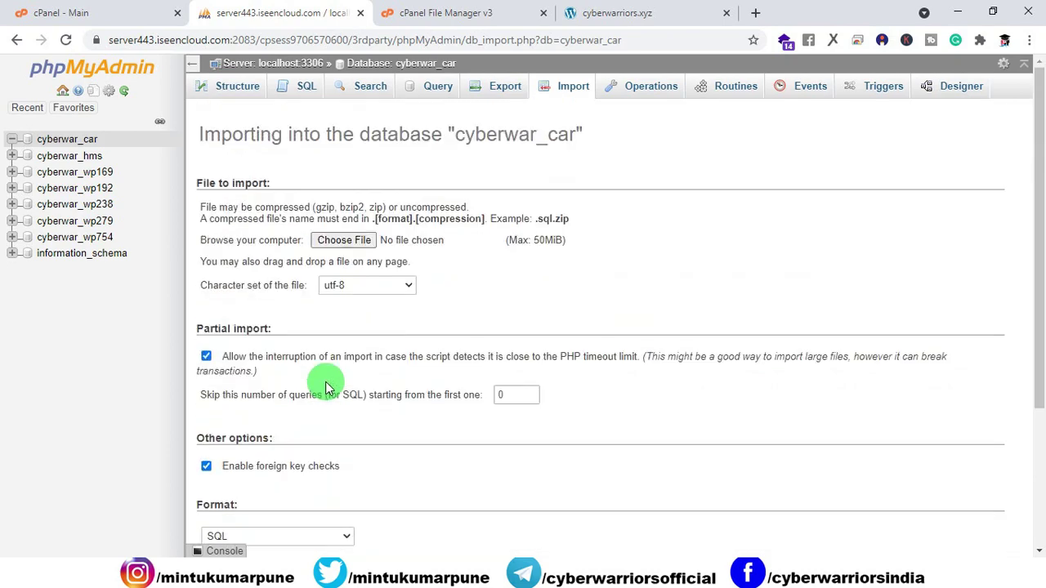
left_click(344, 240)
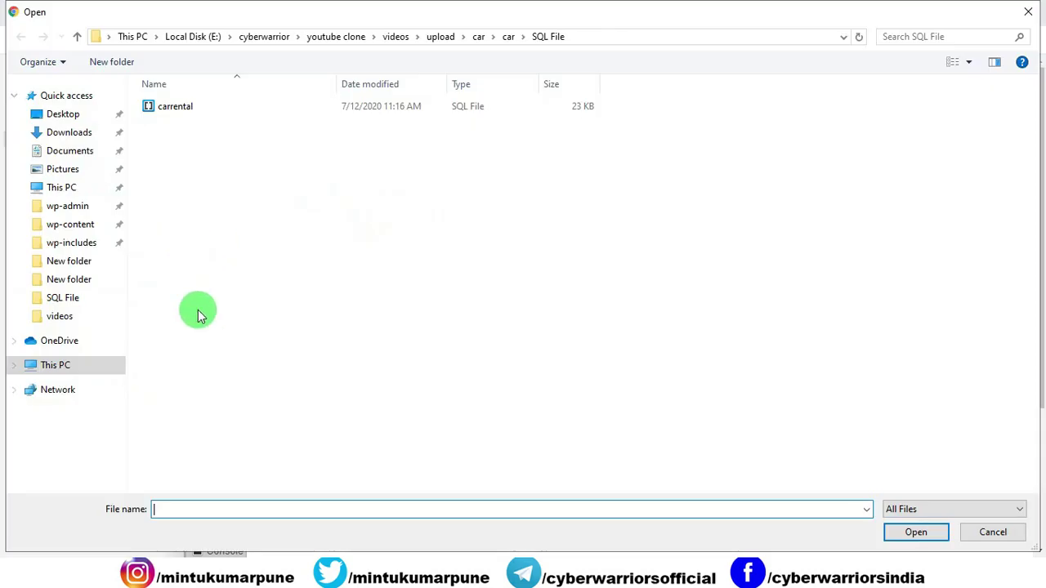
left_click(175, 106)
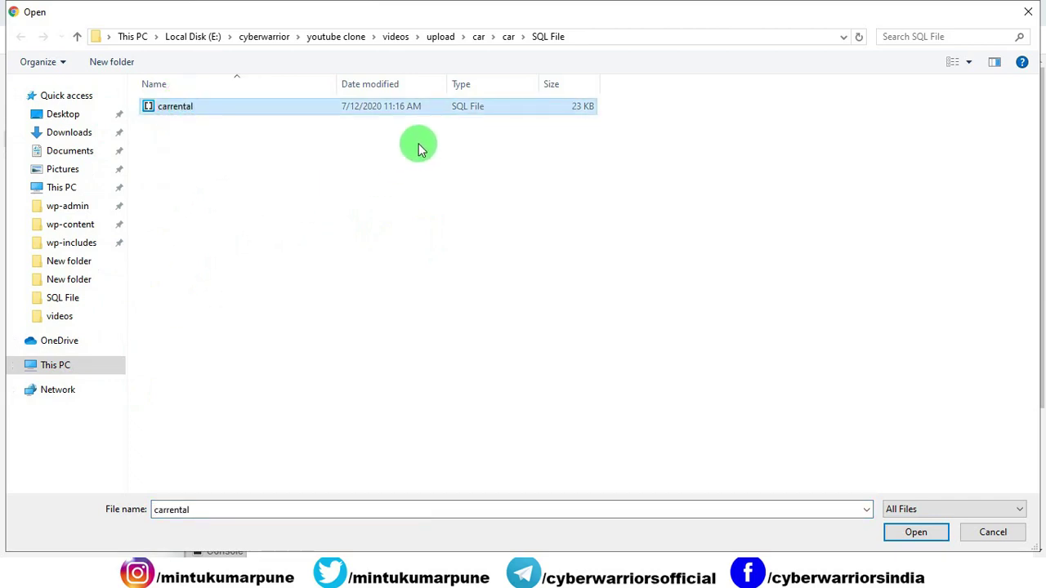
left_click(916, 535)
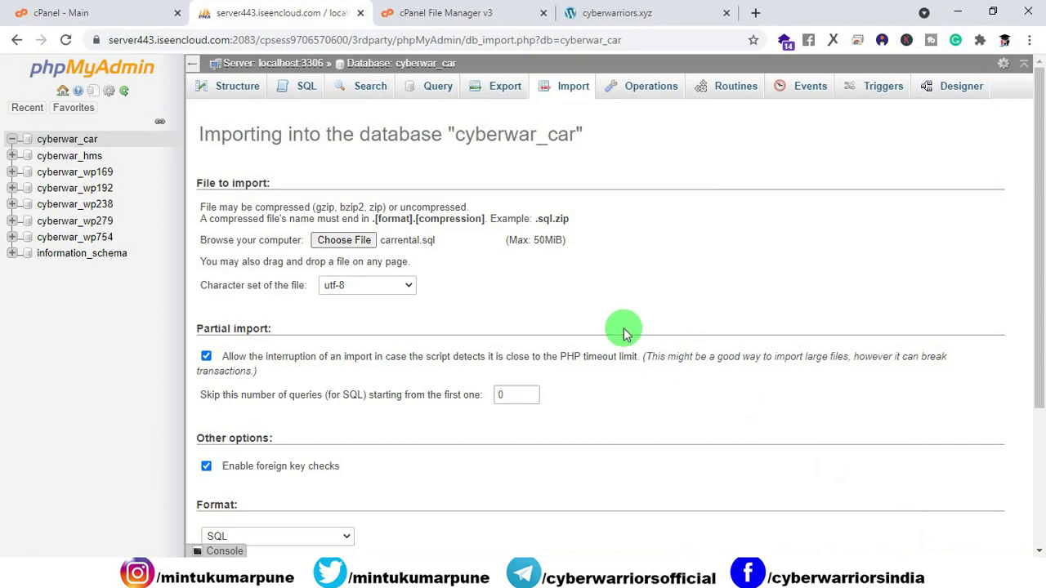
scroll(474, 250, "down", 3)
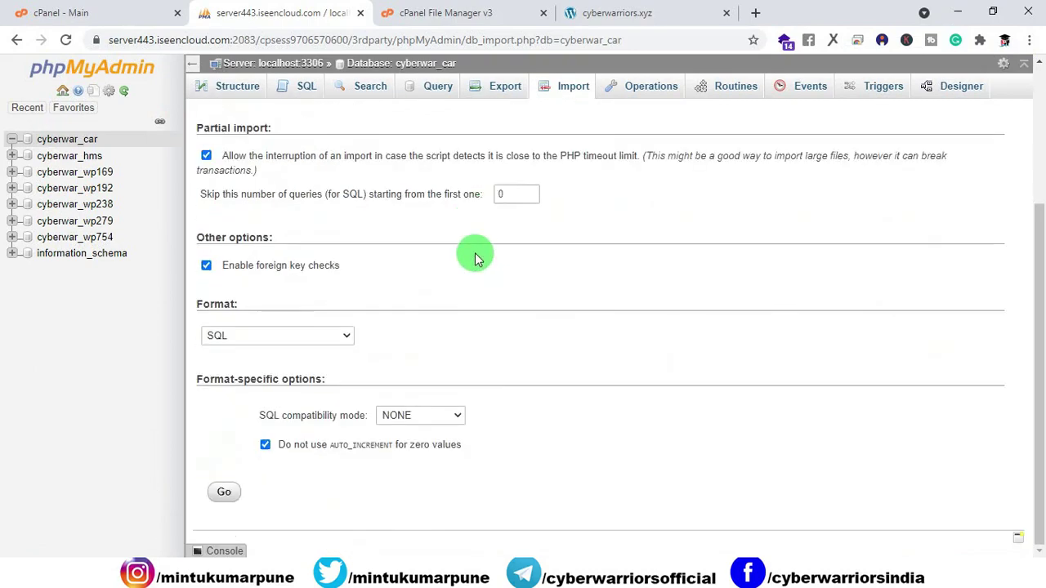
left_click(222, 495)
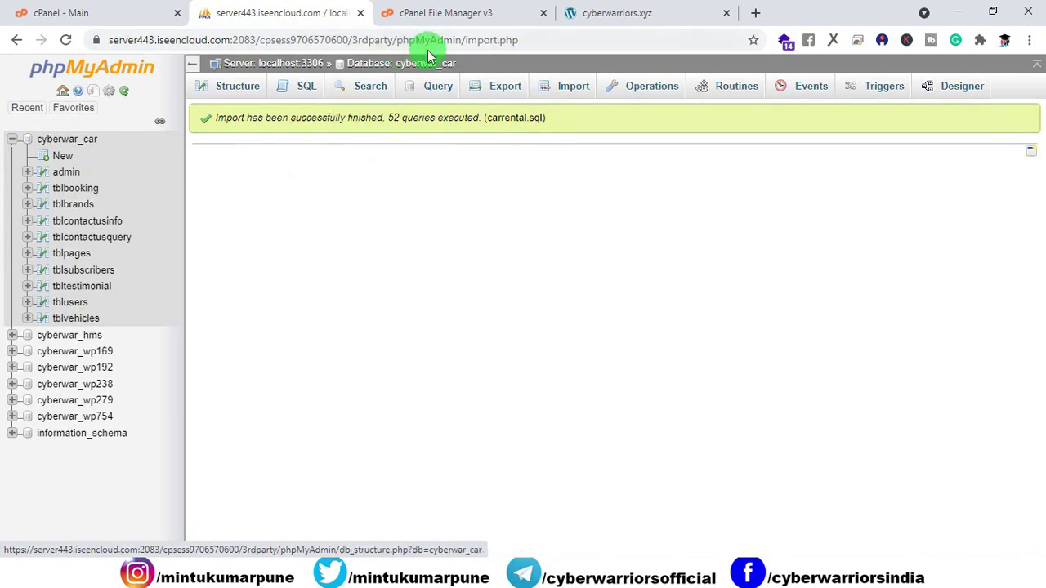
- Reload cyberwarriors.xyz, which still shows the SQLSTATE 1045 access-denied error for root
left_click(604, 16)
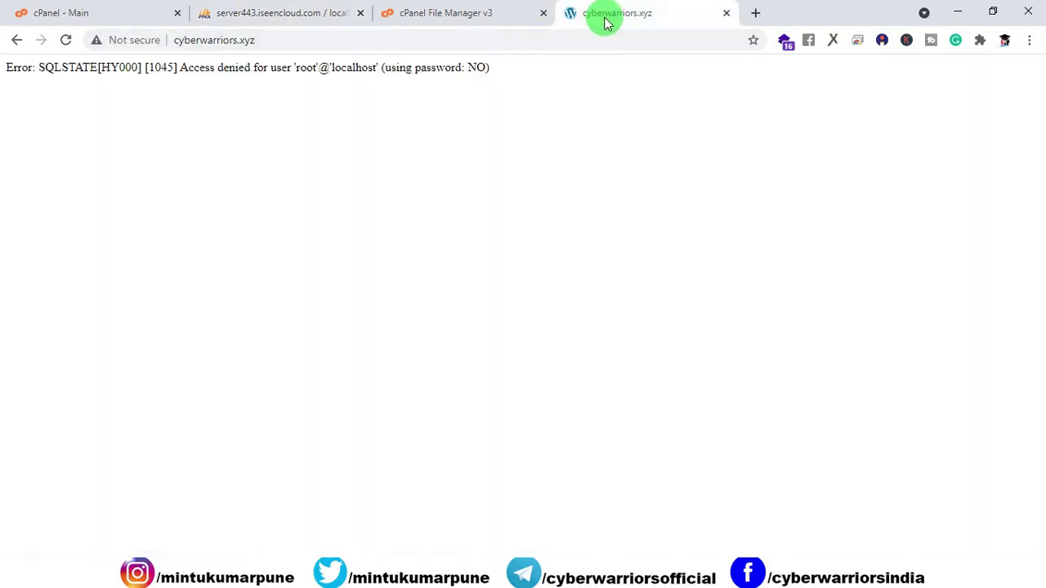
left_click(67, 41)
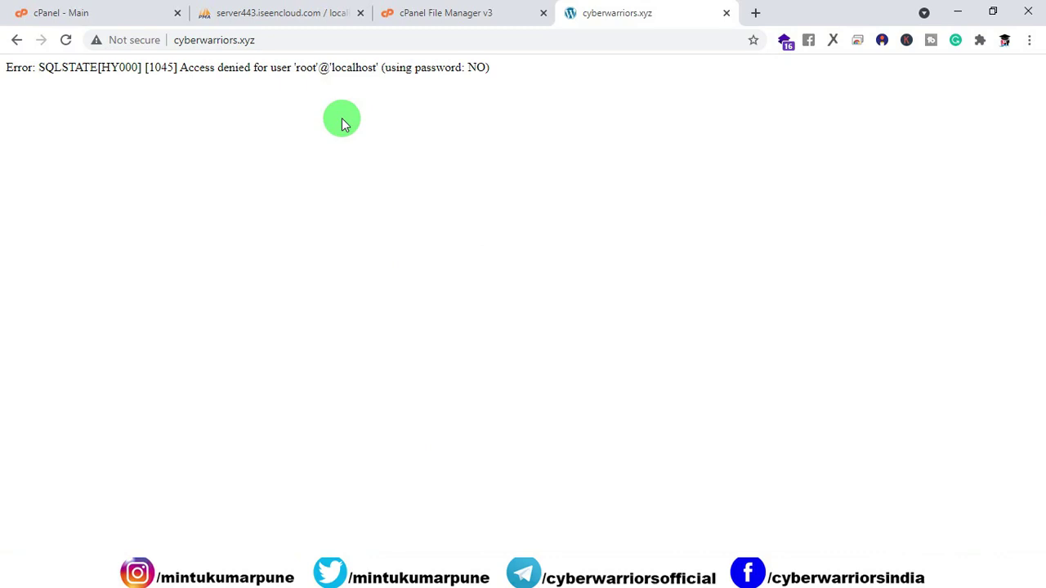
left_click(281, 18)
- In File Manager, open public_html/includes and choose Edit on config.php
left_click(435, 24)
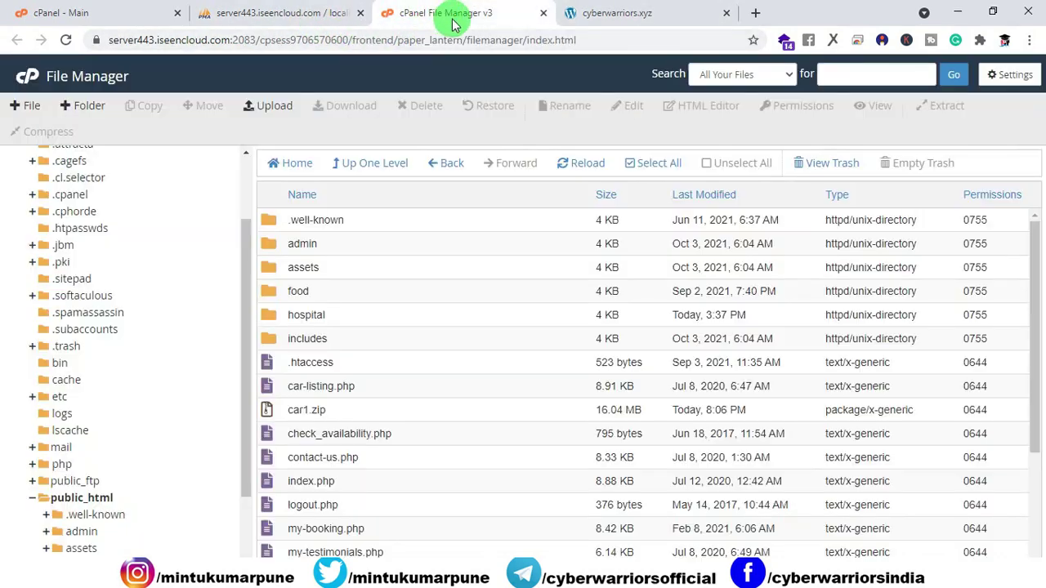
scroll(177, 418, "down", 1)
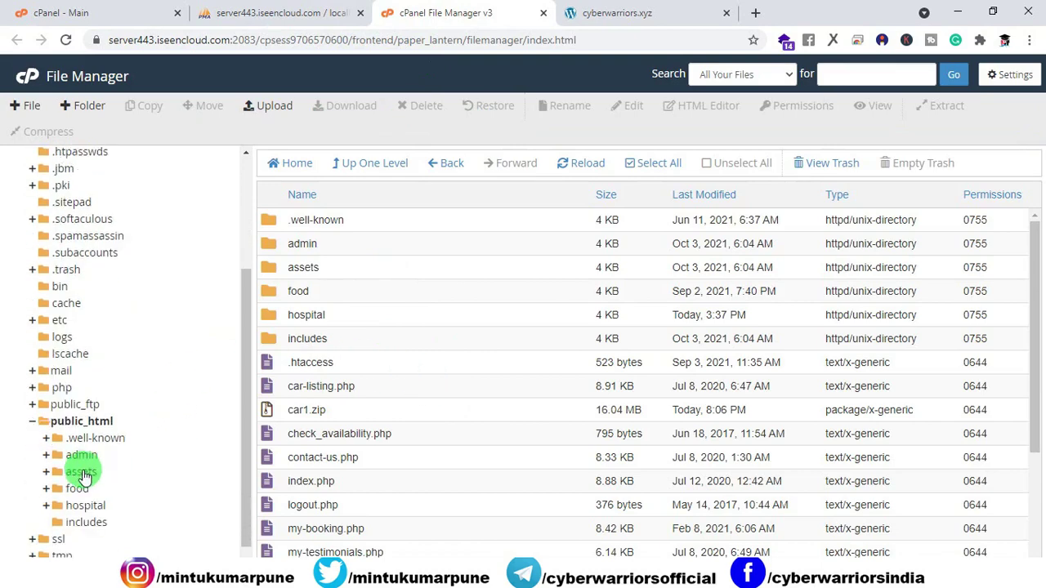
left_click(378, 362)
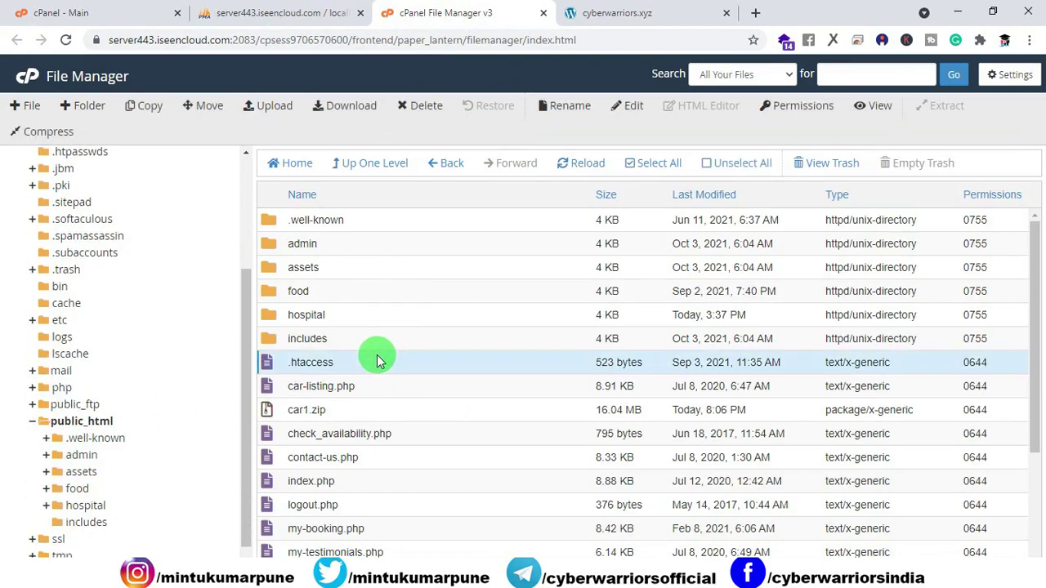
scroll(378, 362, "down", 2)
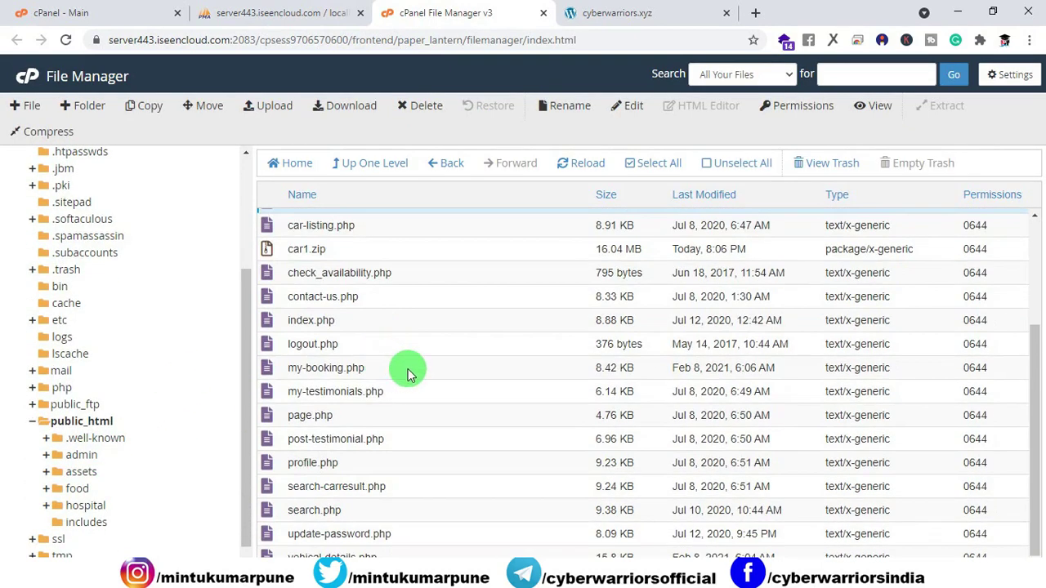
scroll(408, 374, "up", 2)
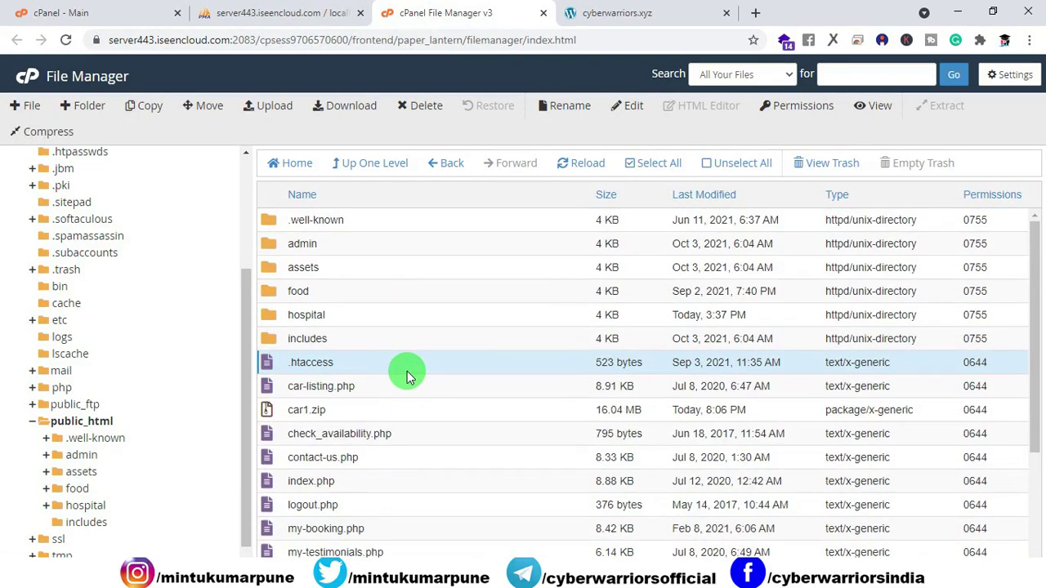
double_click(267, 341)
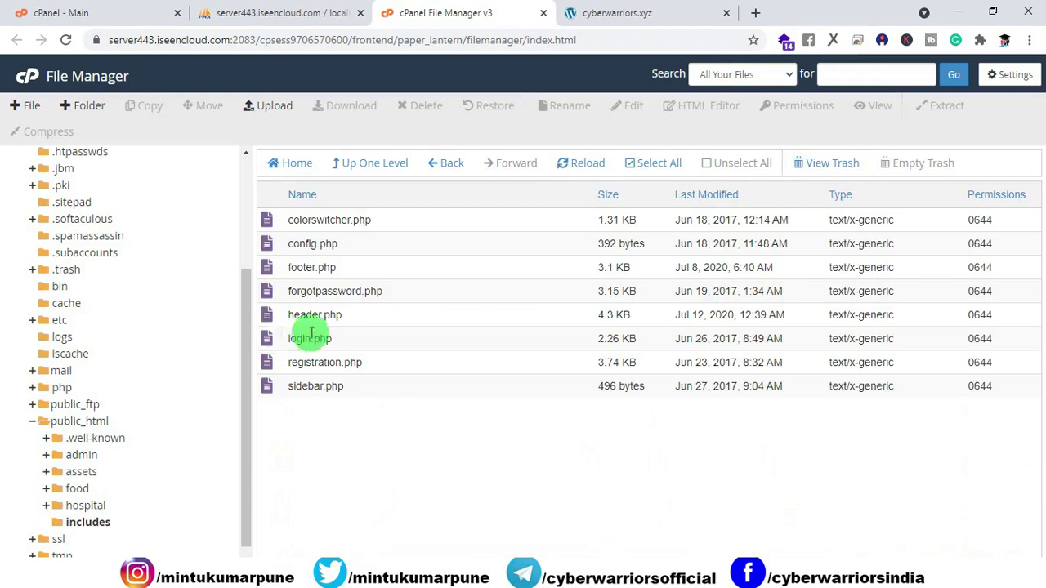
left_click(309, 244)
right_click(314, 245)
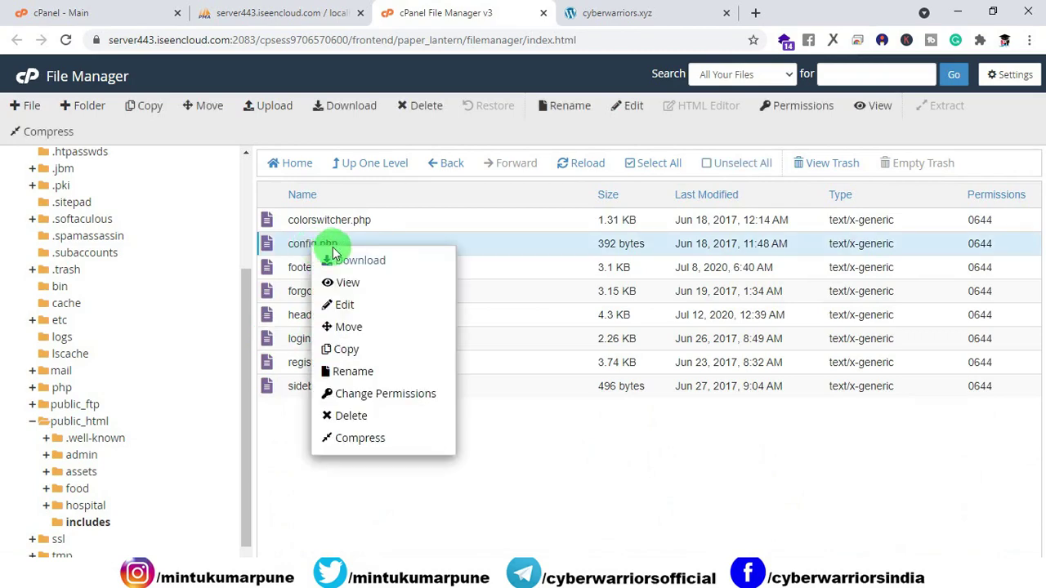
left_click(342, 305)
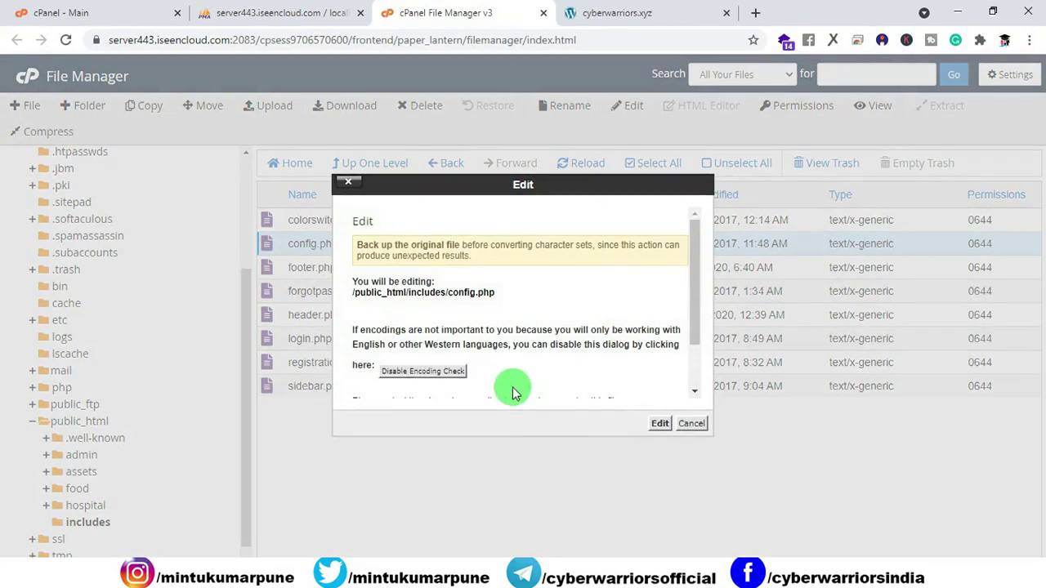
- In the code editor, replace DB_USER 'root' with the hosting database user name
left_click(659, 424)
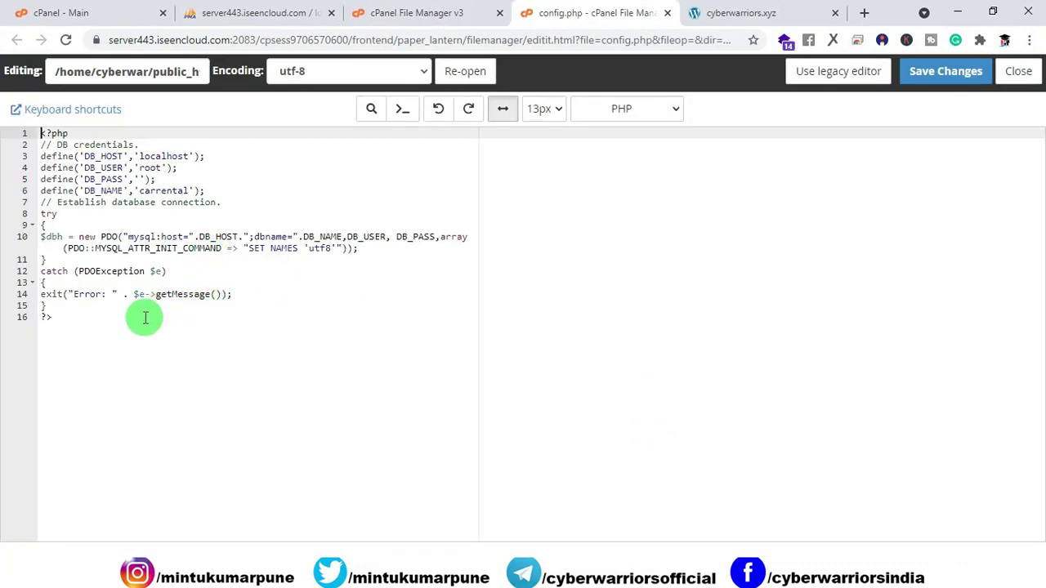
key("ctrl+plus")
key("ctrl+plus")
key("ctrl+plus")
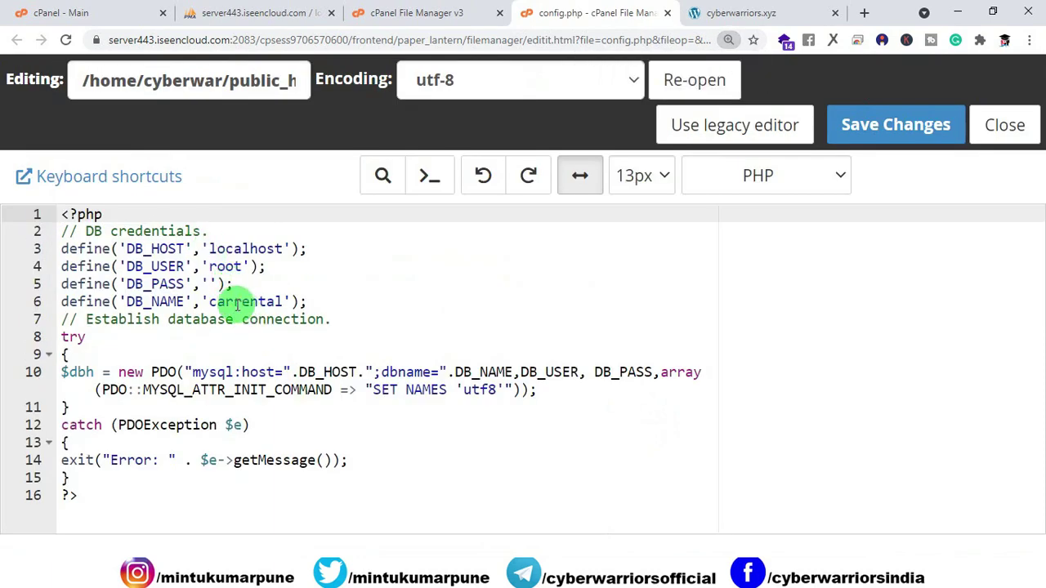
left_click_drag(191, 267, 155, 266)
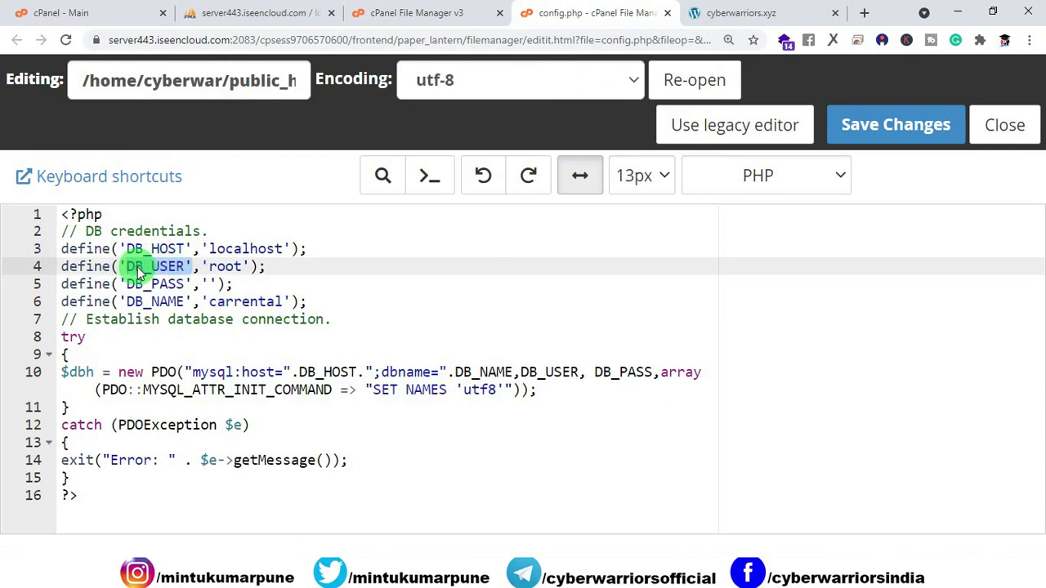
double_click(141, 269)
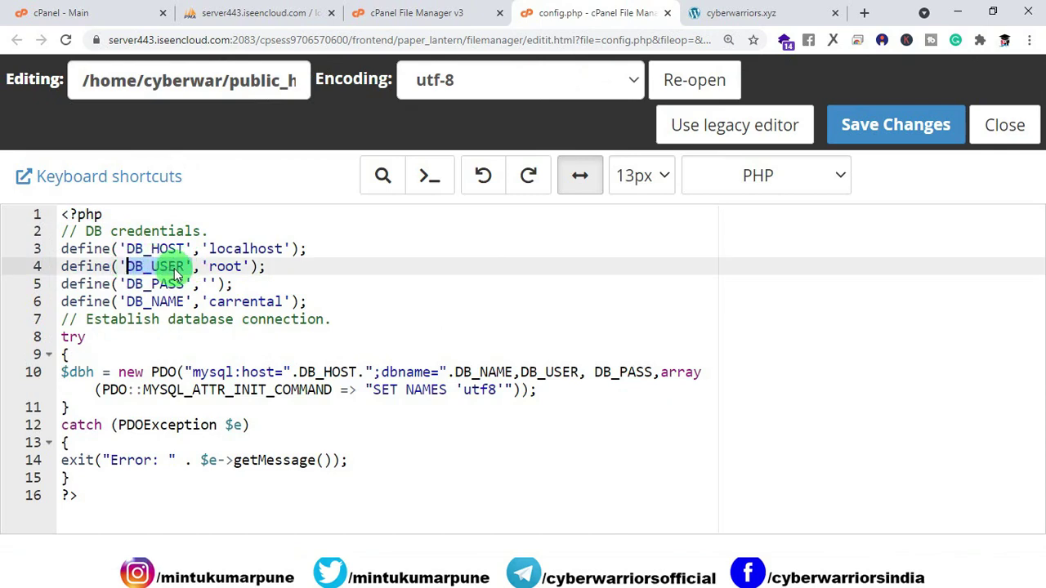
left_click(238, 266)
double_click(233, 267)
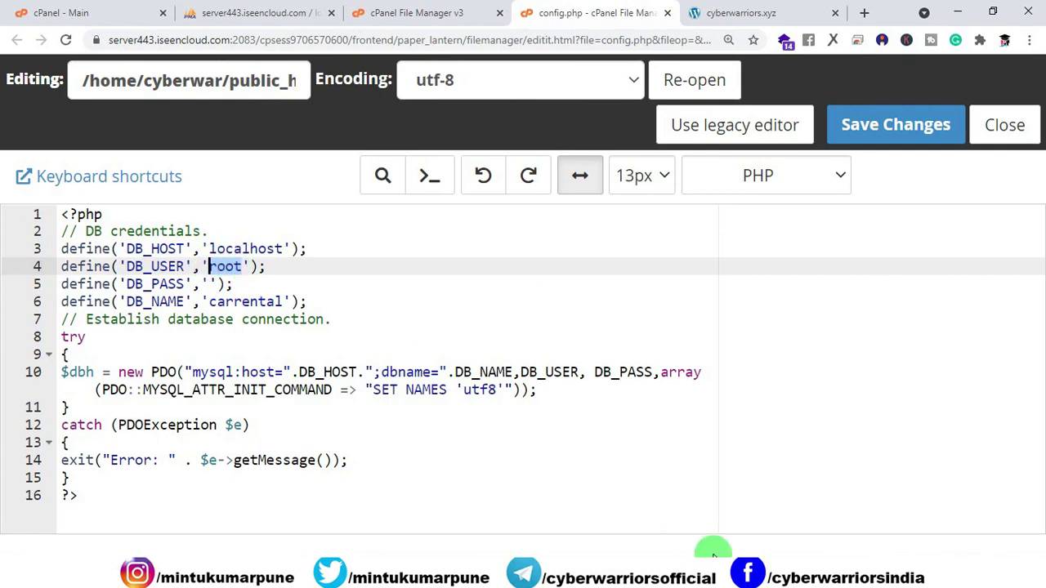
key("alt+Tab")
left_click(622, 388)
left_click_drag(633, 294, 480, 294)
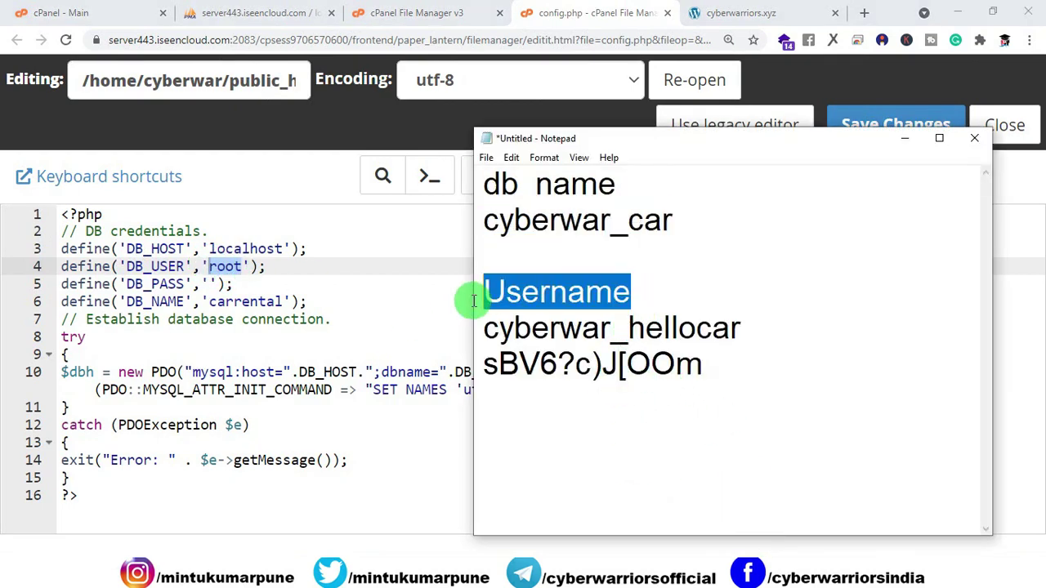
left_click(740, 327)
left_click_drag(740, 328, 482, 327)
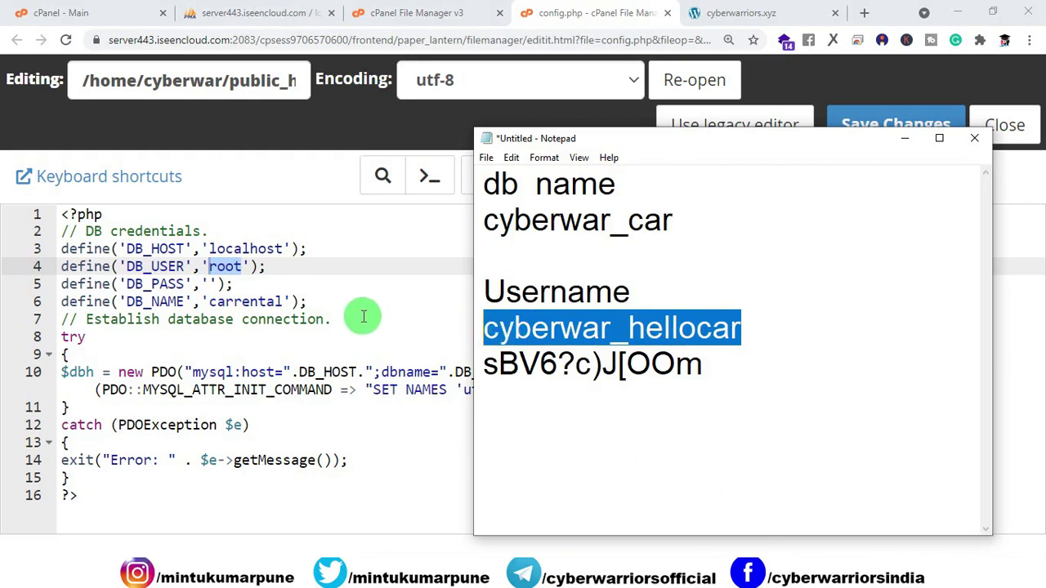
left_click(236, 269)
double_click(218, 266)
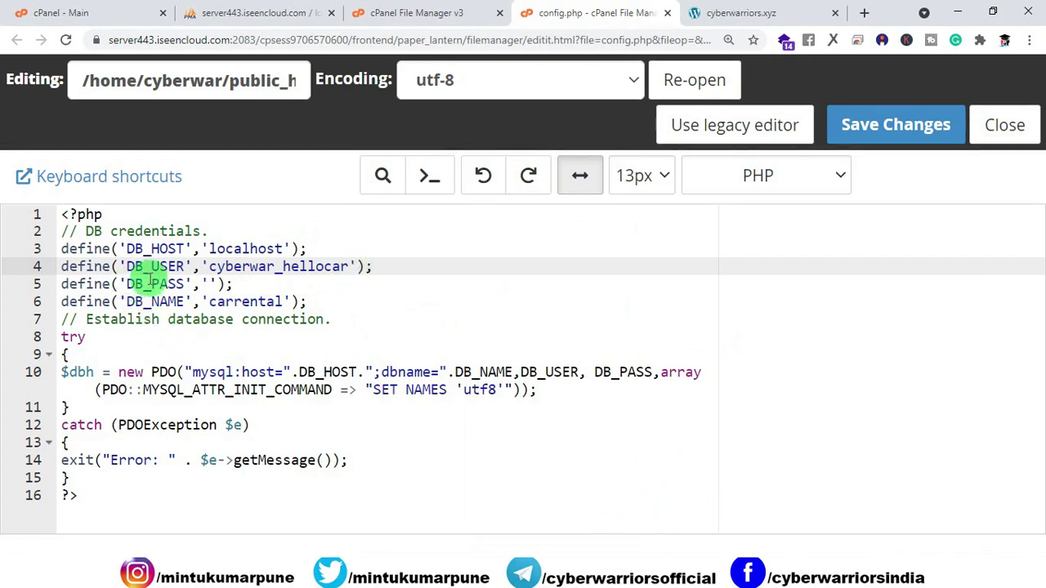
- Fill the empty DB_PASS value with the database password from the notes
left_click(202, 284)
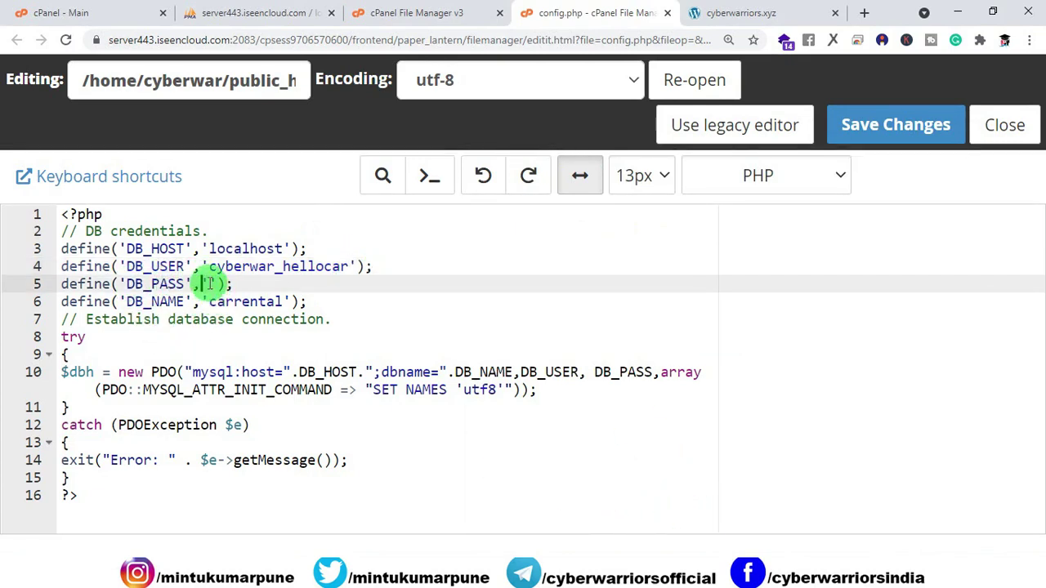
key("alt+Tab")
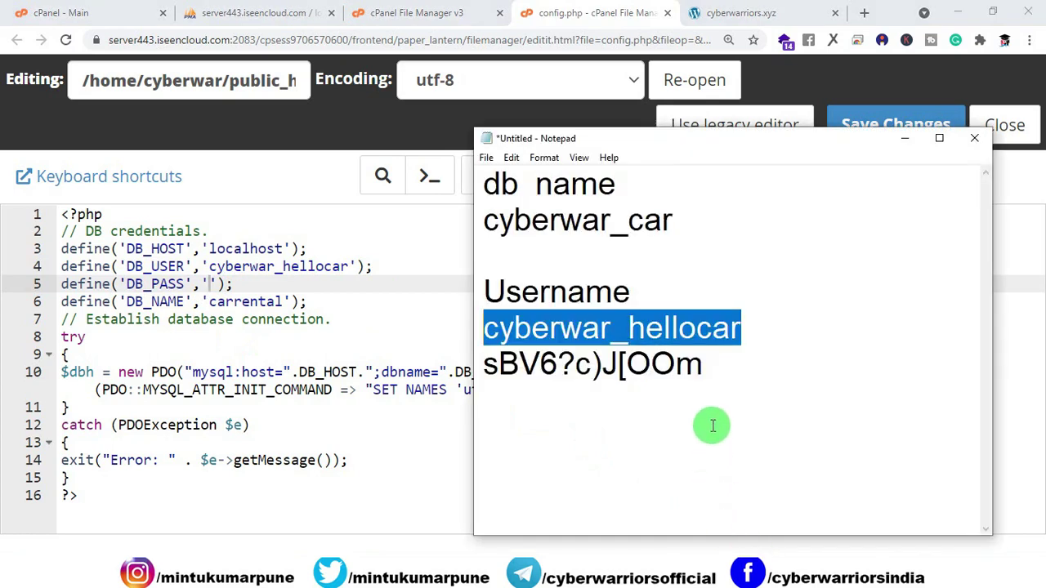
left_click_drag(730, 369, 472, 364)
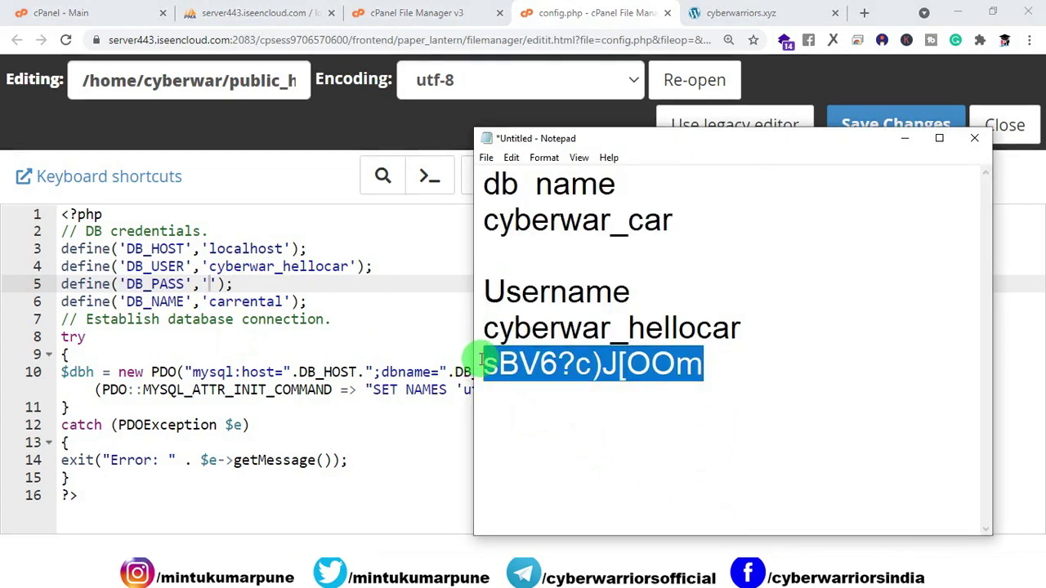
key("alt+Tab")
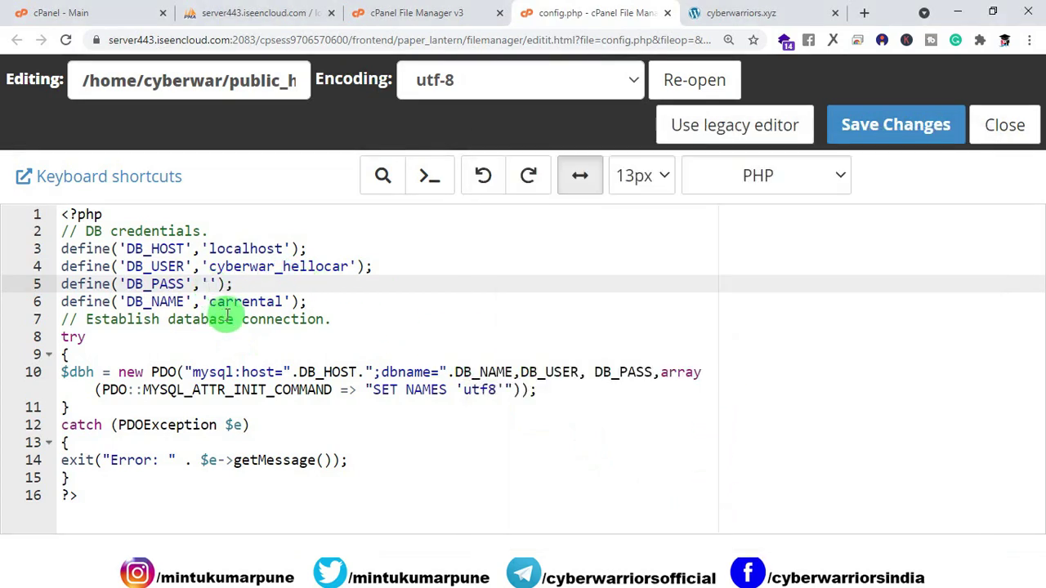
- Replace the DB_NAME value carrental with cyberwar_car
double_click(155, 301)
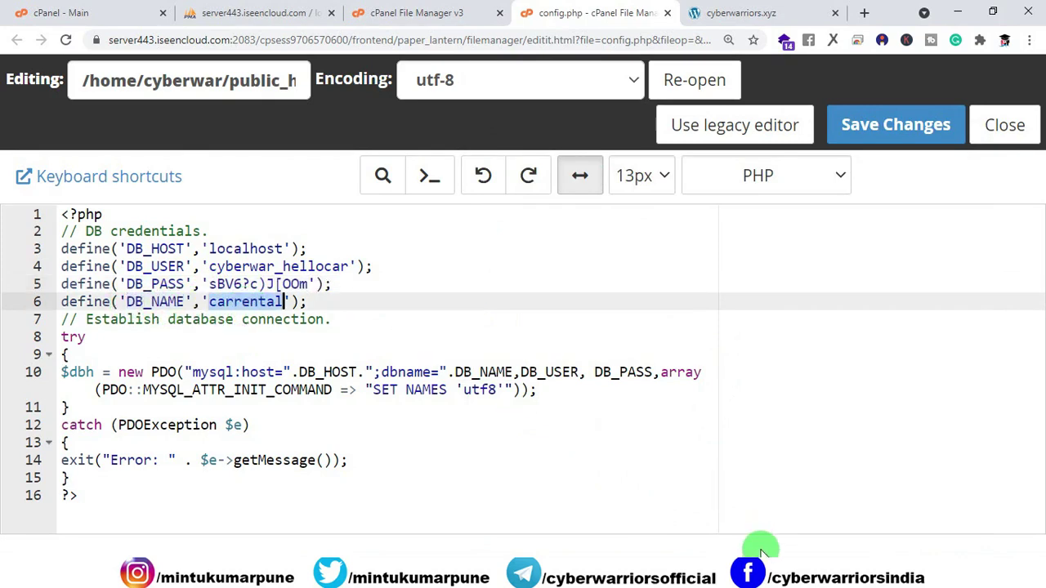
key("alt+Tab")
left_click(635, 416)
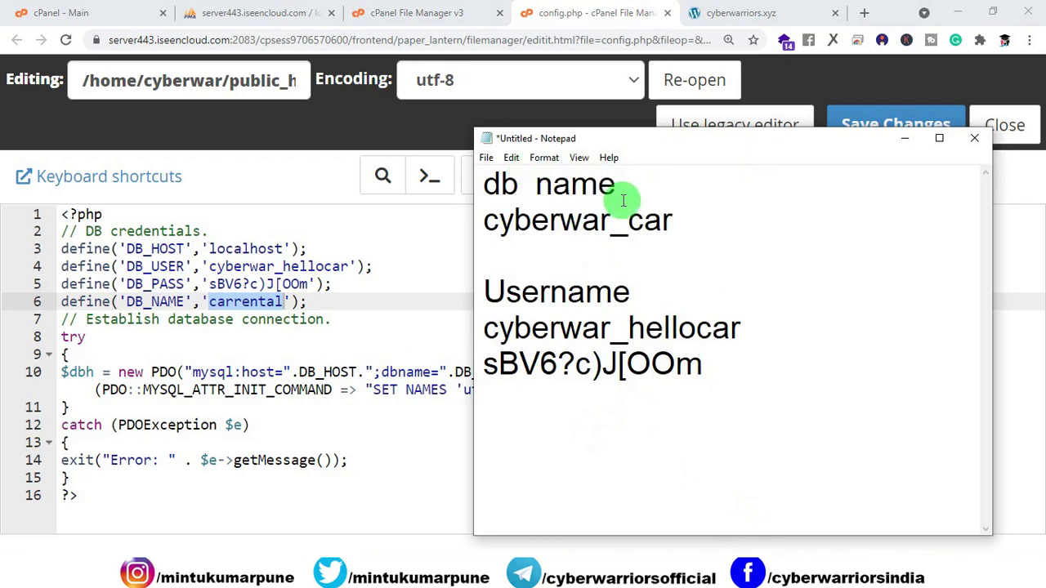
left_click_drag(675, 220, 485, 220)
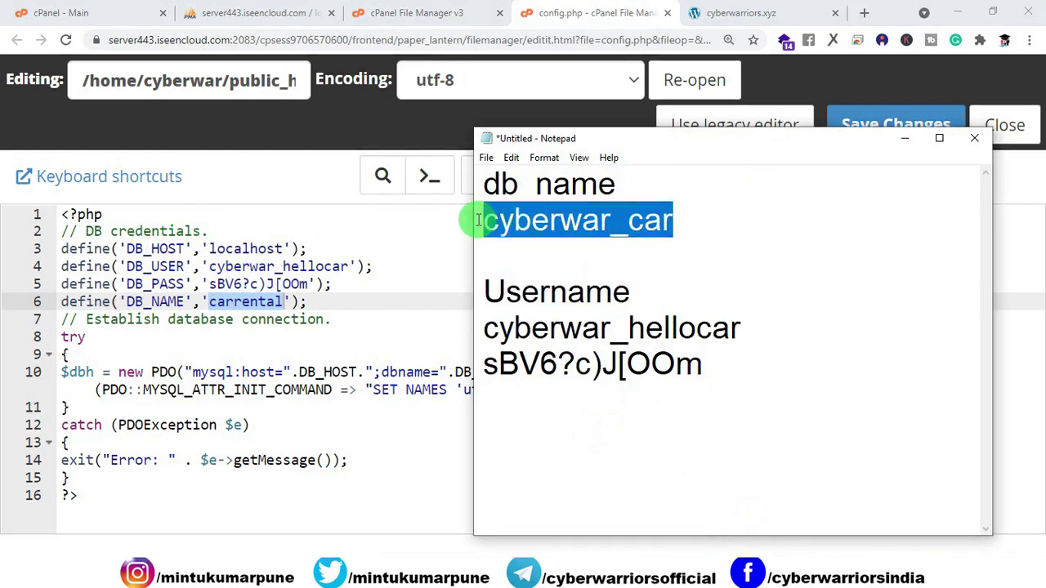
left_click(287, 319)
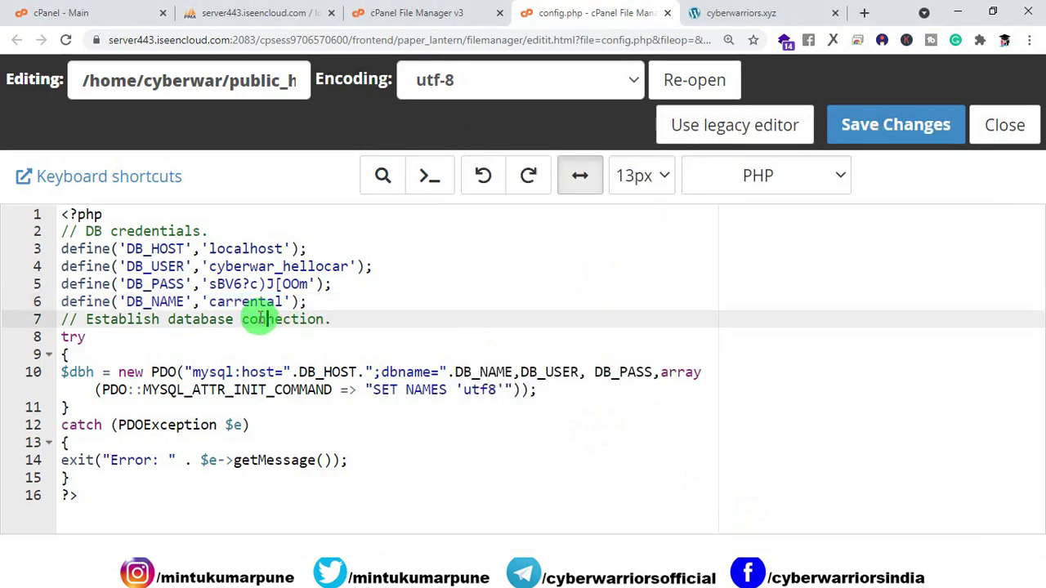
left_click(249, 301)
type("cyberwar_car")
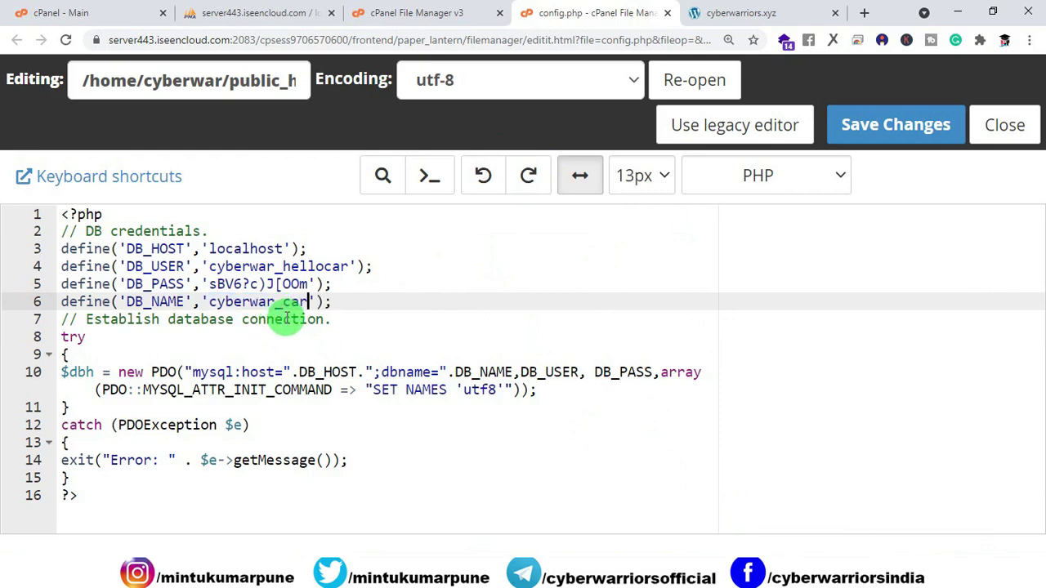
- Reset the zoom and save the edited config.php
left_click(780, 556)
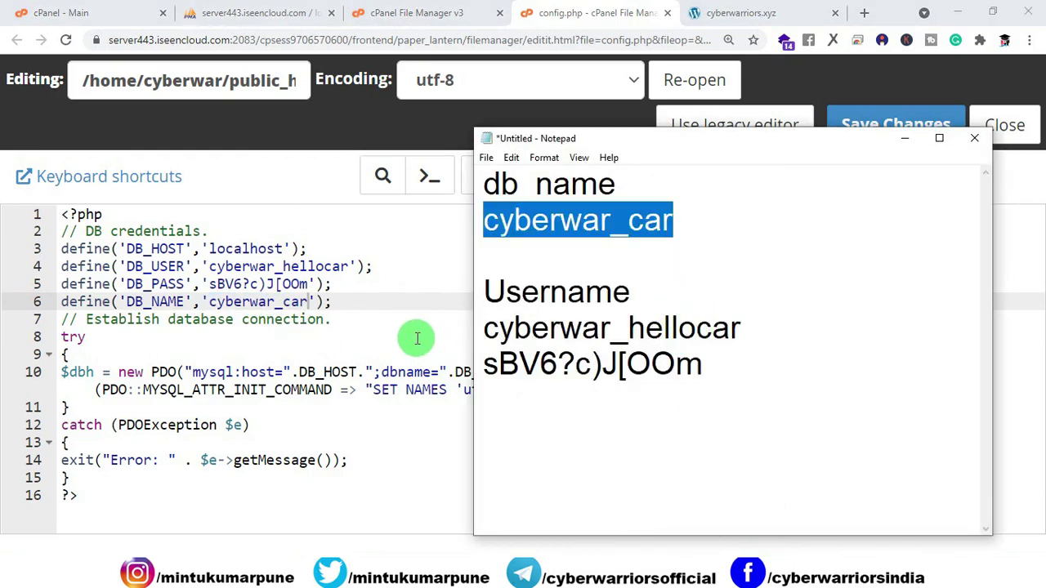
left_click(357, 318)
key("ctrl+0")
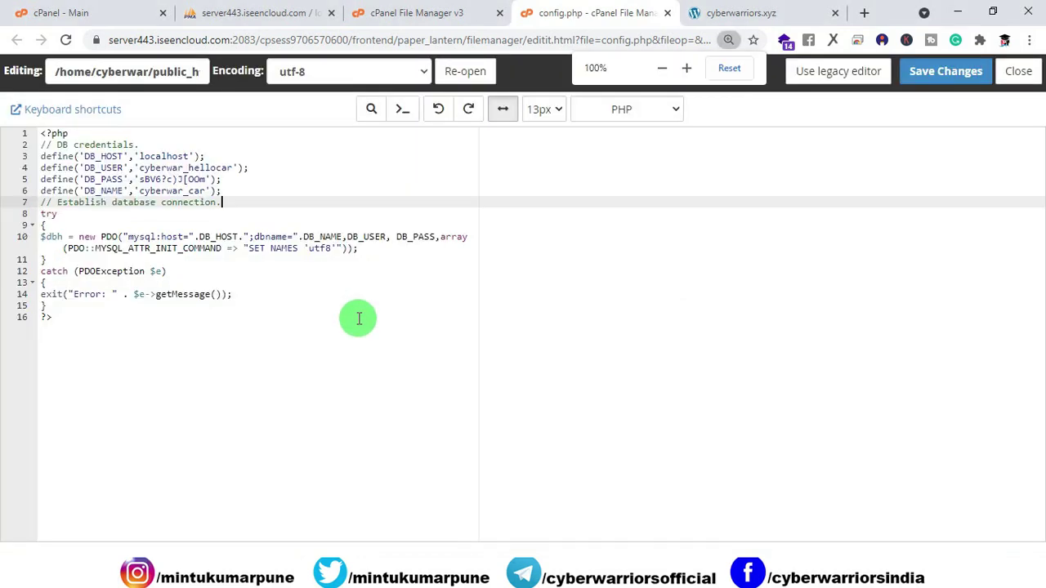
left_click(936, 79)
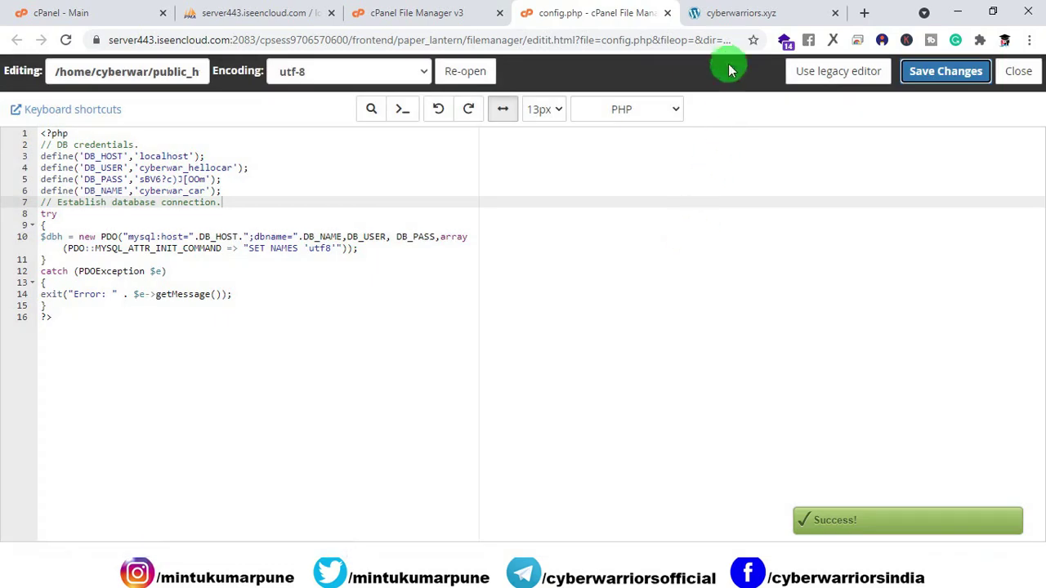
left_click(729, 13)
- Reload the live Car Rental Portal and log in with the test account's credentials
left_click(67, 41)
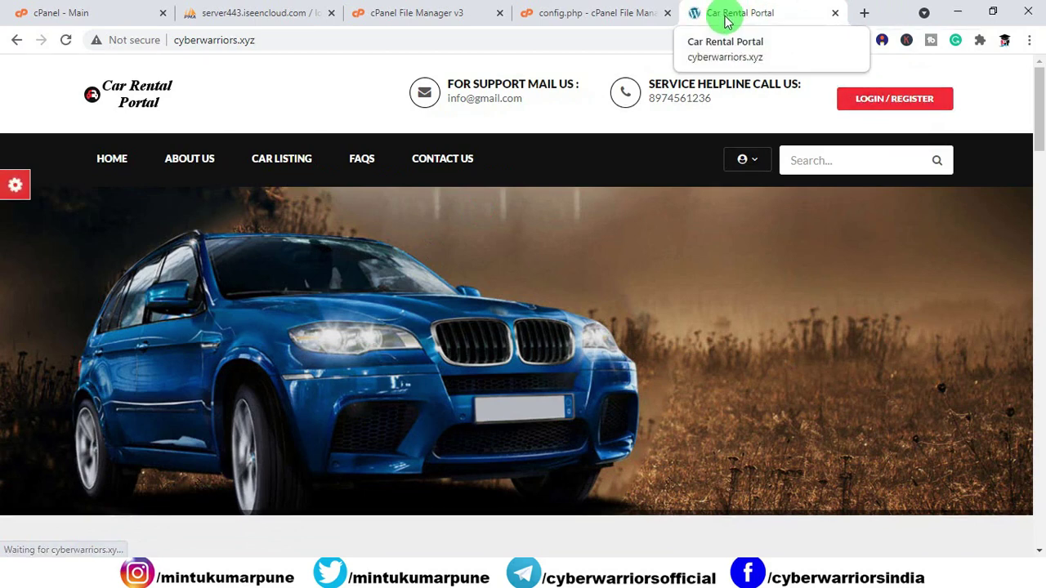
left_click(880, 99)
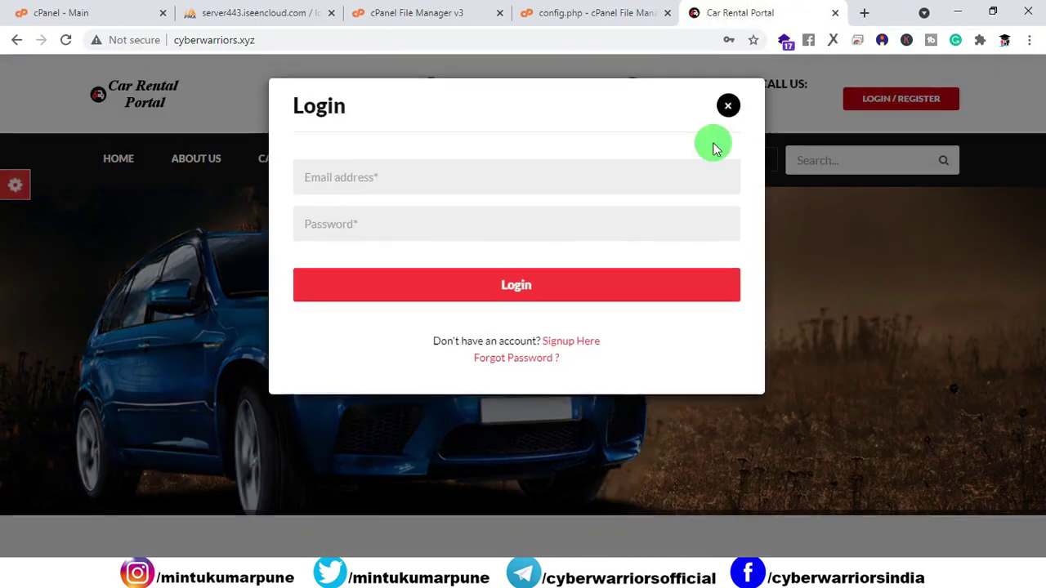
left_click(351, 177)
left_click(303, 214)
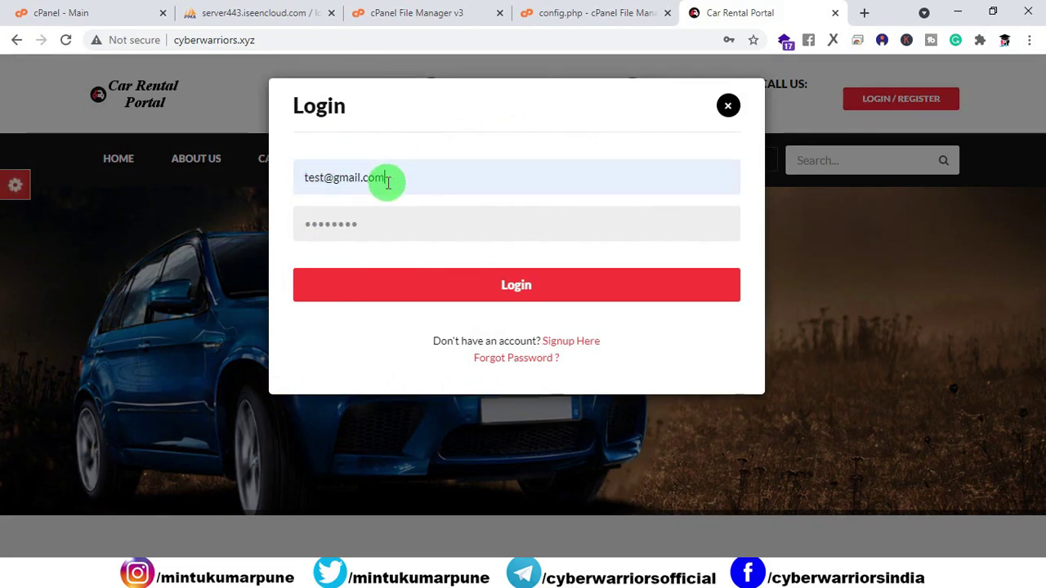
left_click(531, 286)
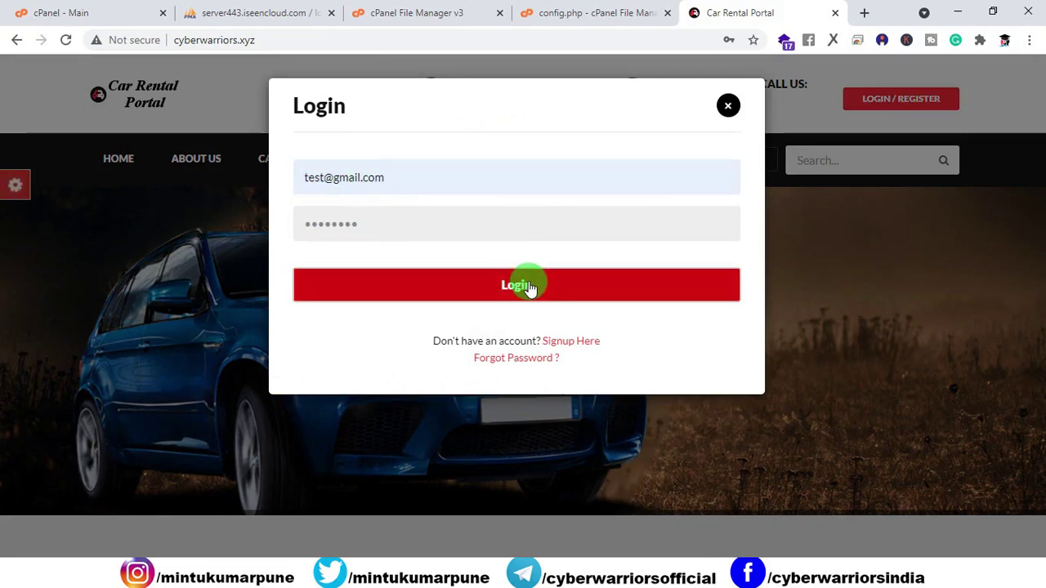